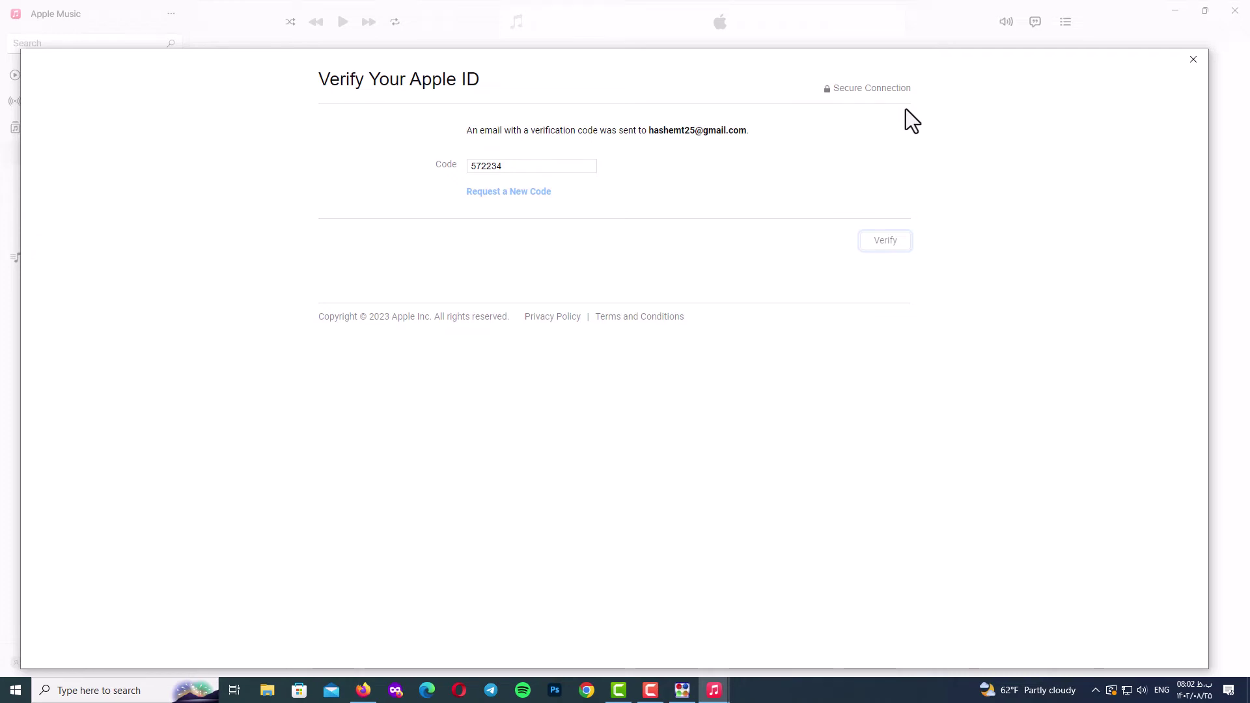
# Submit the emailed verification code in the Verify Your Apple ID dialog
pyautogui.press('Return')
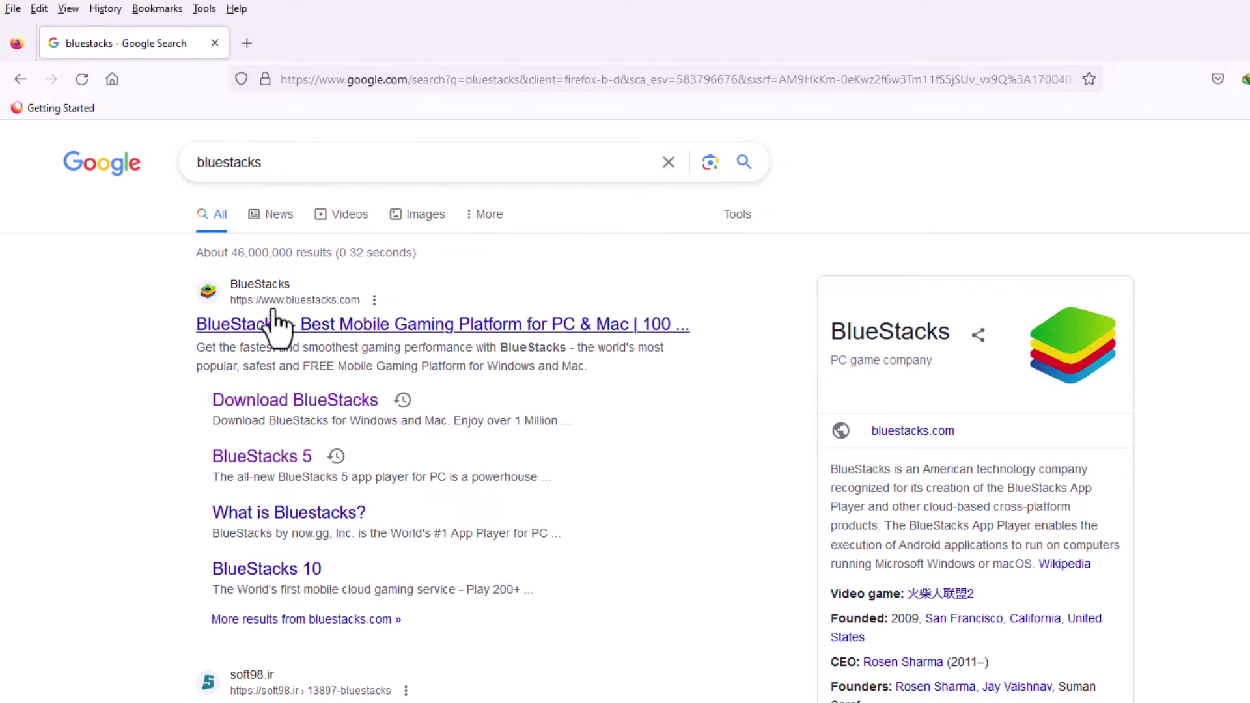
# Open the BlueStacks 5 page, start the download, and dismiss the PC-or-Mac-only notice
pyautogui.click(264, 462)
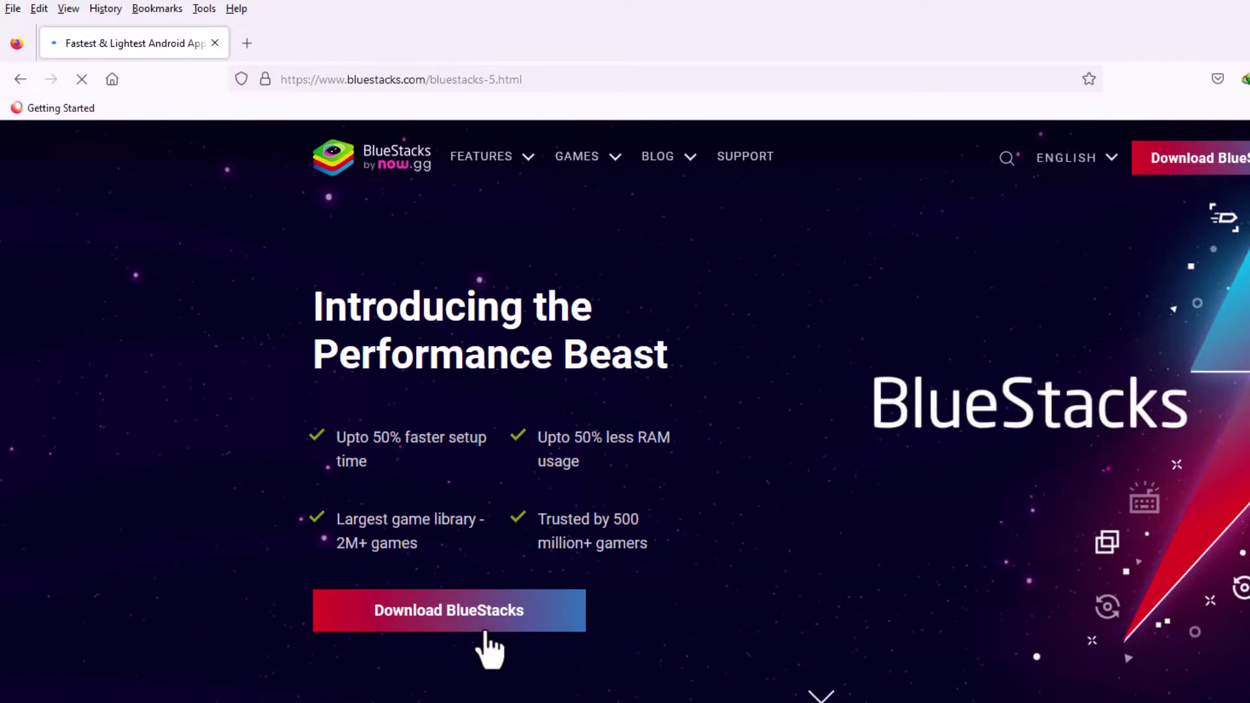
pyautogui.click(449, 622)
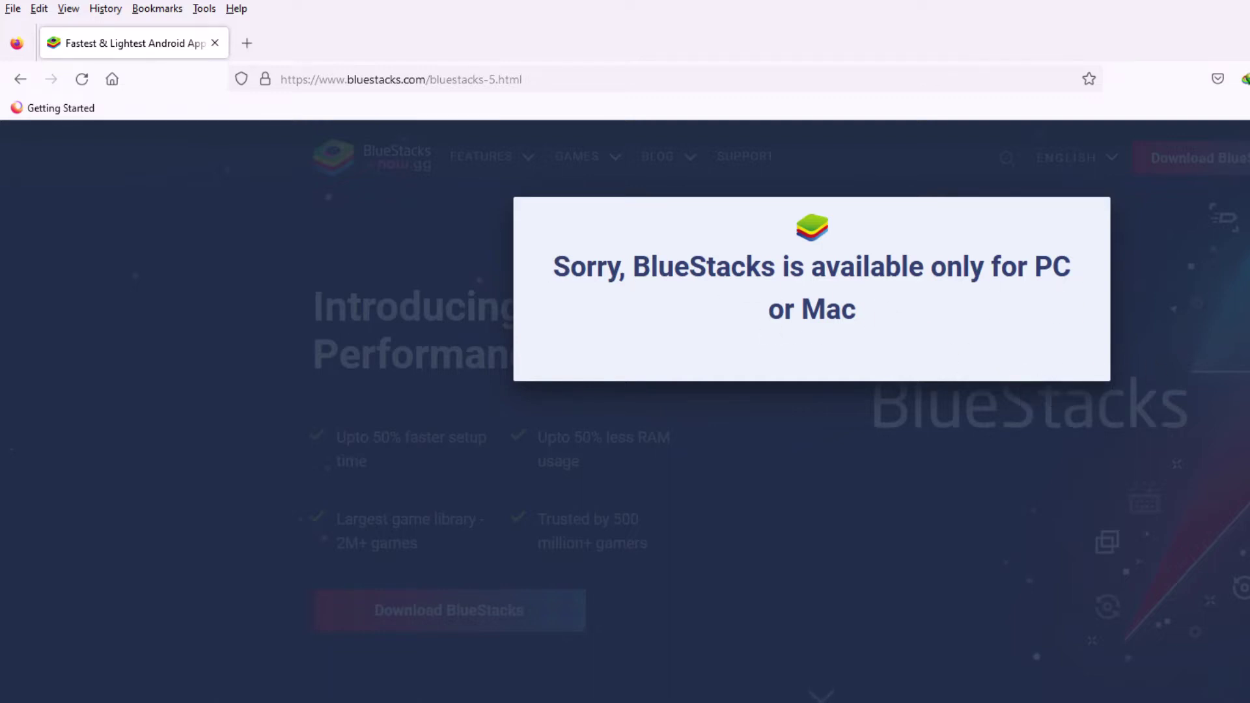
pyautogui.click(1111, 314)
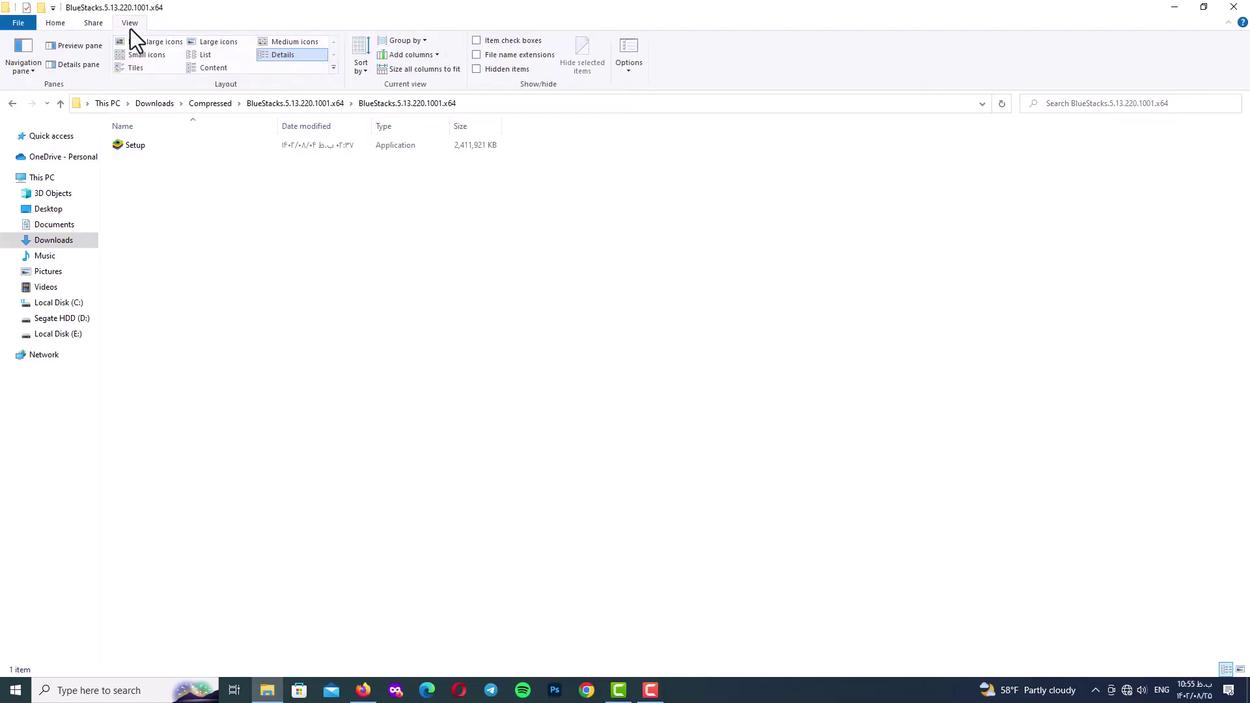
pyautogui.click(134, 42)
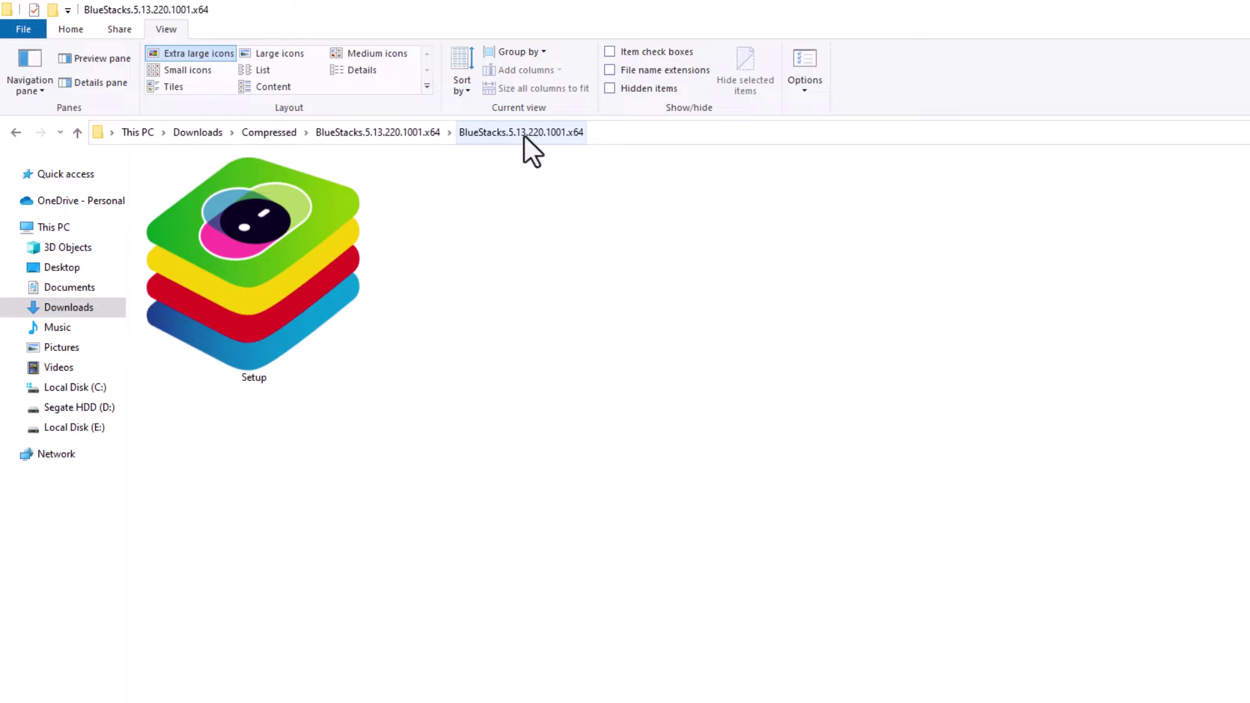
# Run the Setup in BlueStacks.5.13.220.1001.x64 as administrator
pyautogui.click(253, 298)
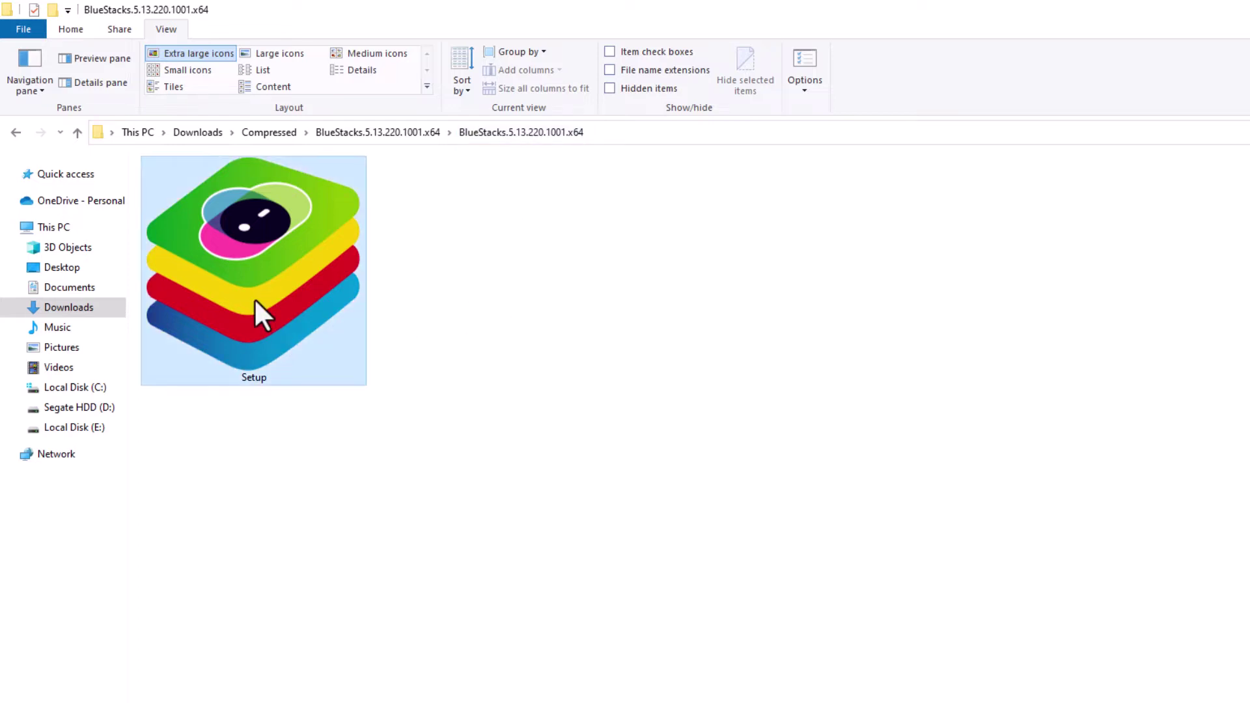
pyautogui.rightClick(254, 299)
pyautogui.click(300, 320)
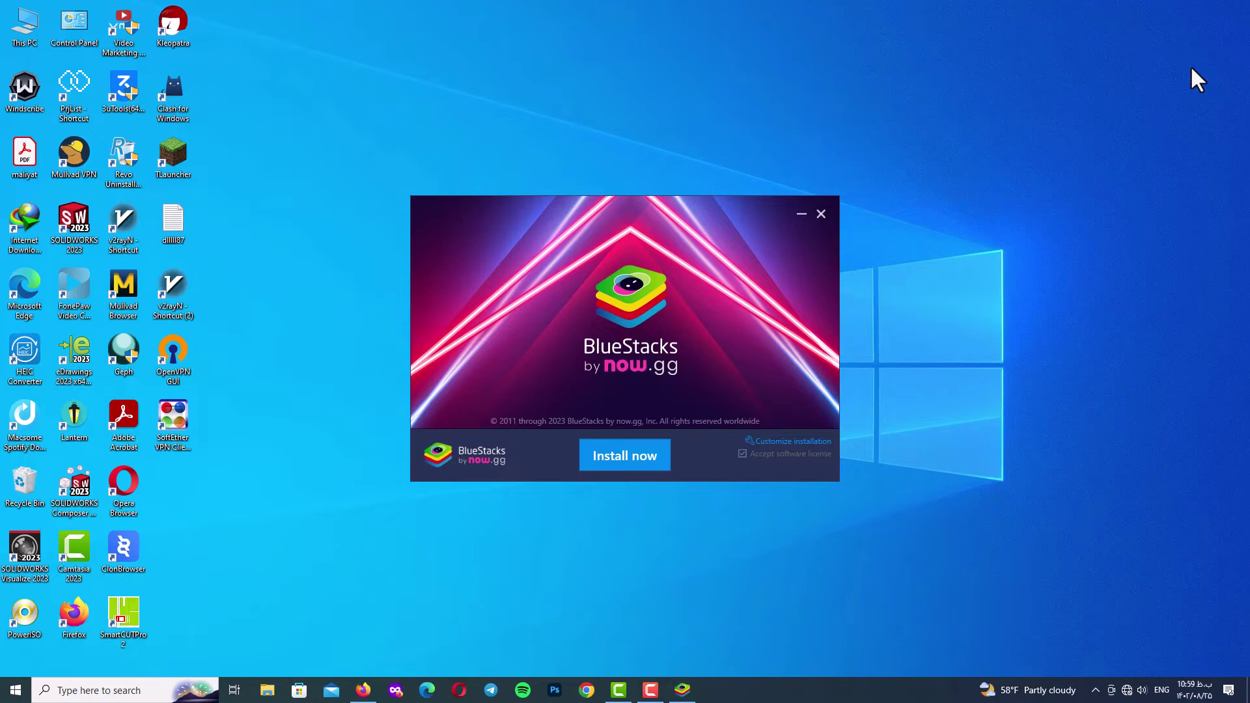
# Install BlueStacks with Install now, then close the finished installer
pyautogui.click(793, 441)
pyautogui.click(792, 443)
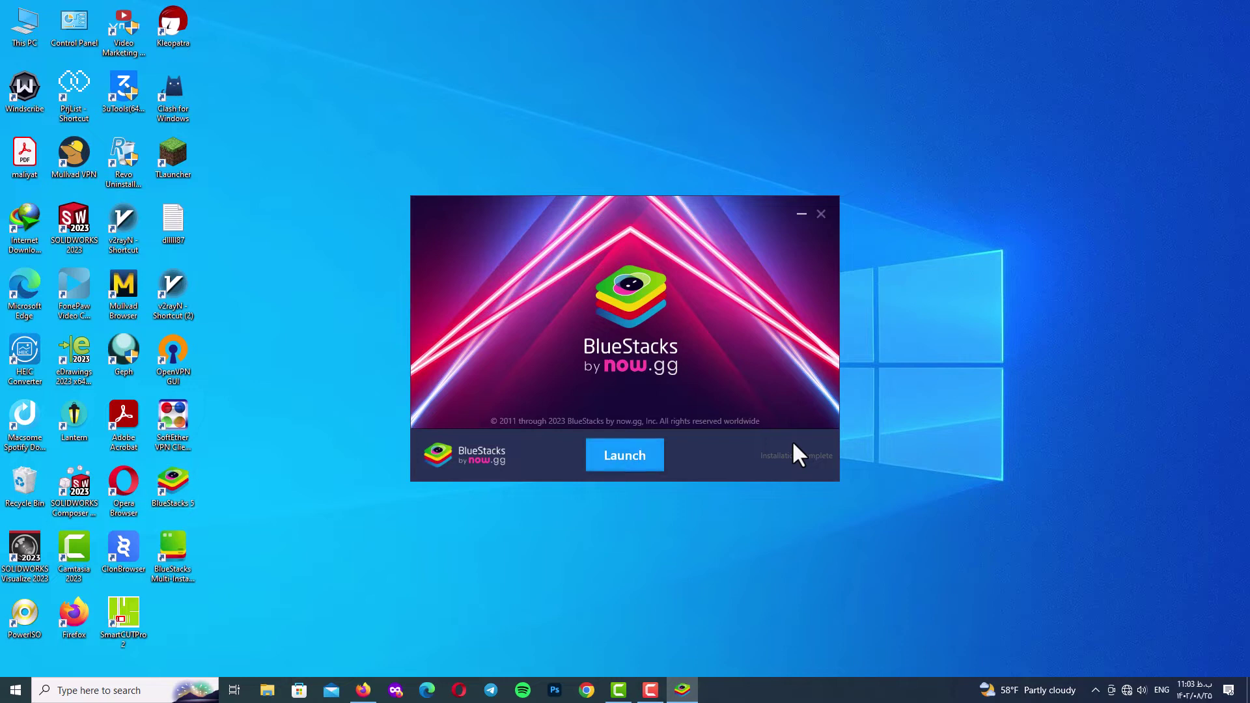
pyautogui.hotkey('alt', 'F4')
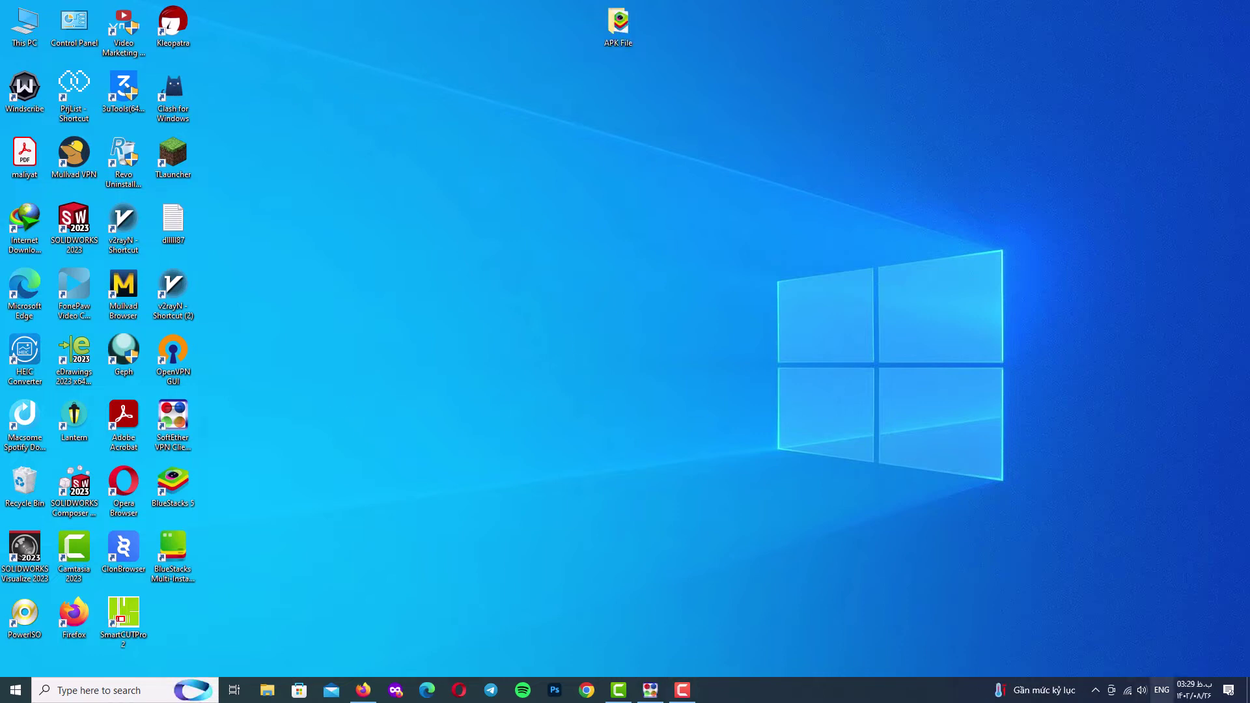
# Check the current Wi-Fi connection and launch SoftEther VPN Client Manager
pyautogui.click(1127, 691)
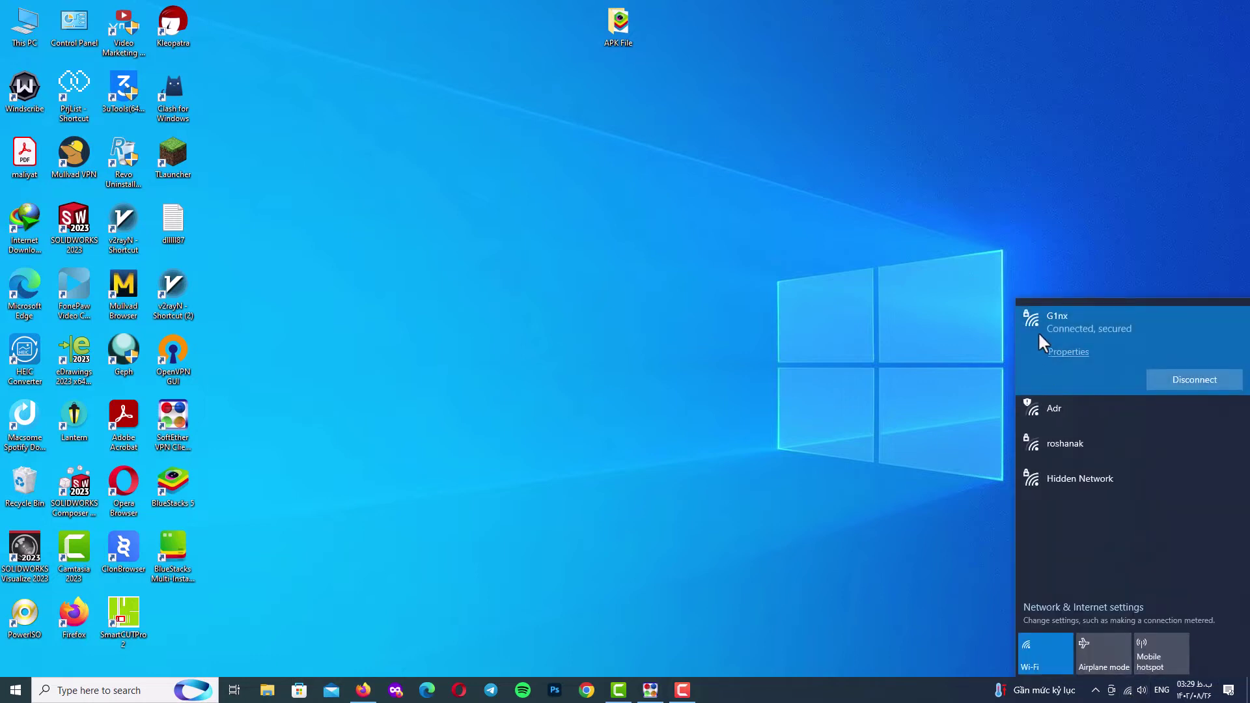
pyautogui.click(880, 368)
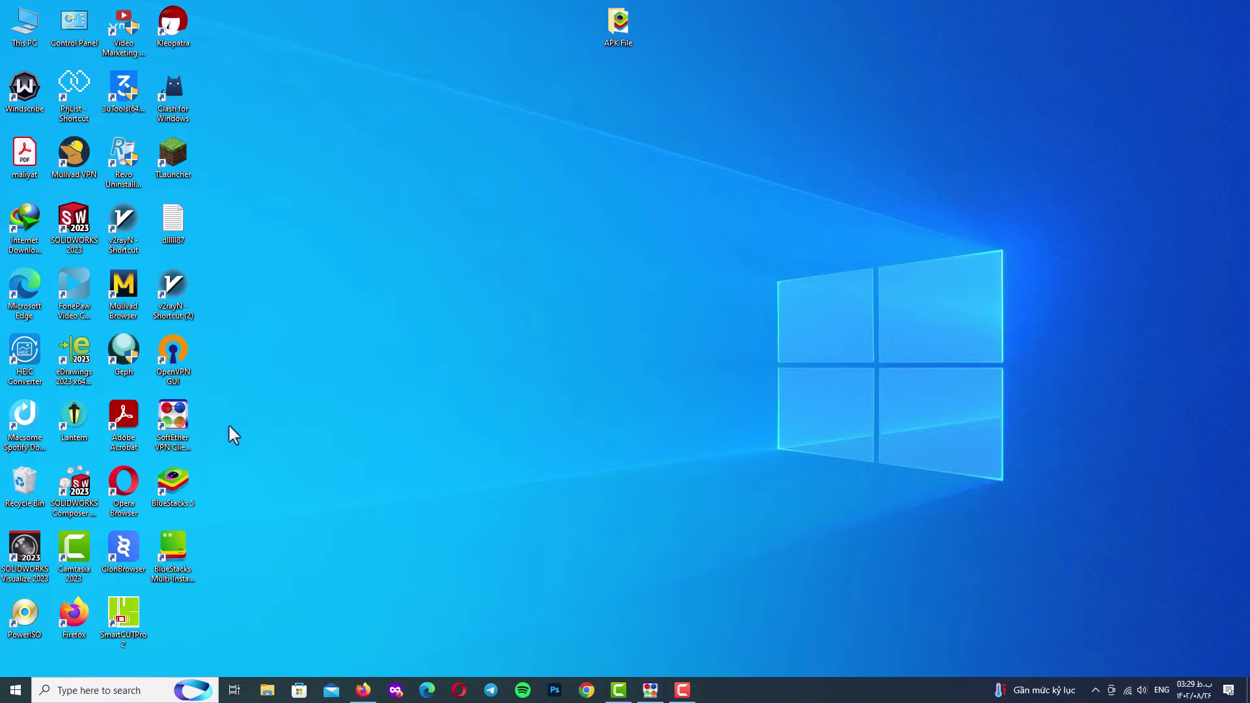
pyautogui.doubleClick(177, 418)
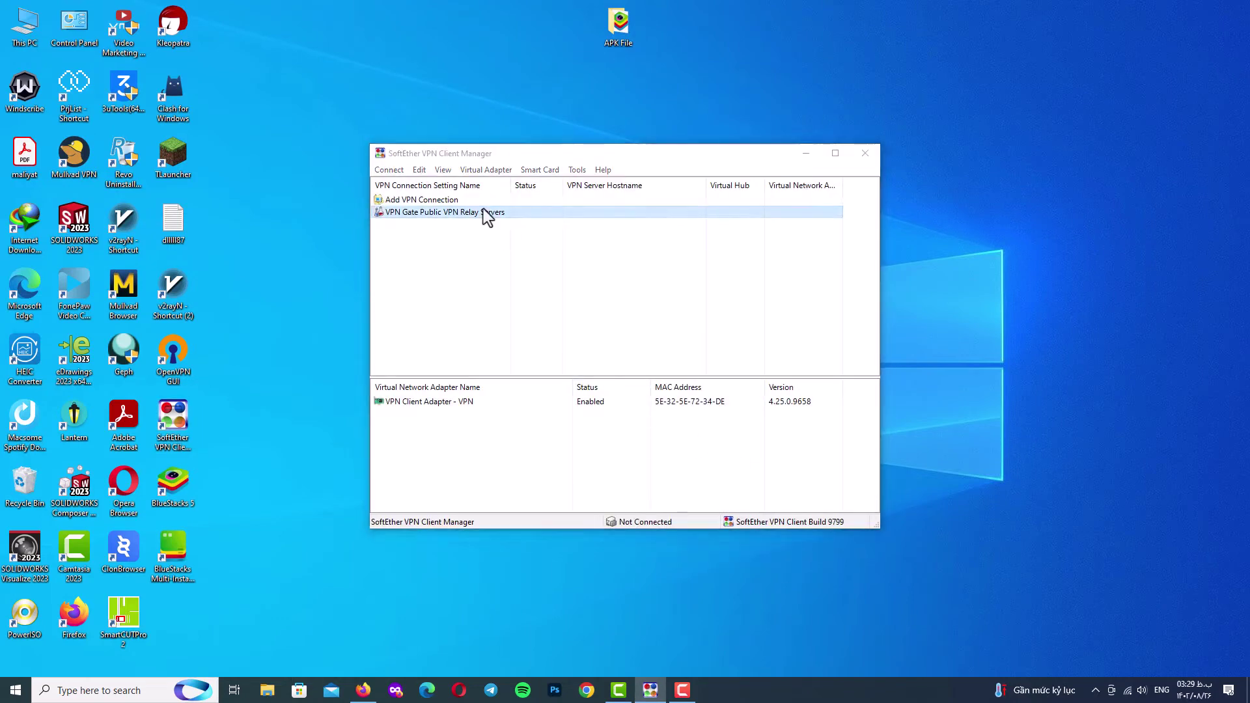
# Connect to a VPN Gate public relay server, acknowledge the address notice, and minimise the manager
pyautogui.doubleClick(485, 214)
pyautogui.click(799, 522)
pyautogui.click(578, 366)
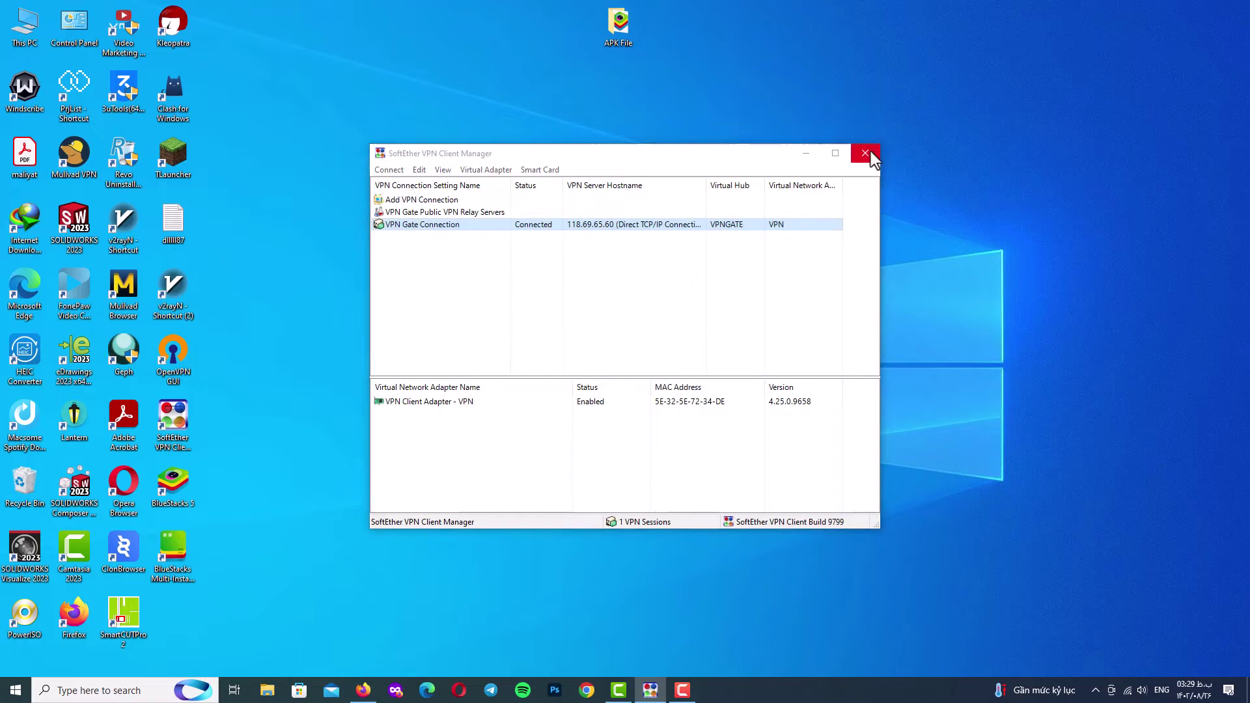
pyautogui.click(627, 384)
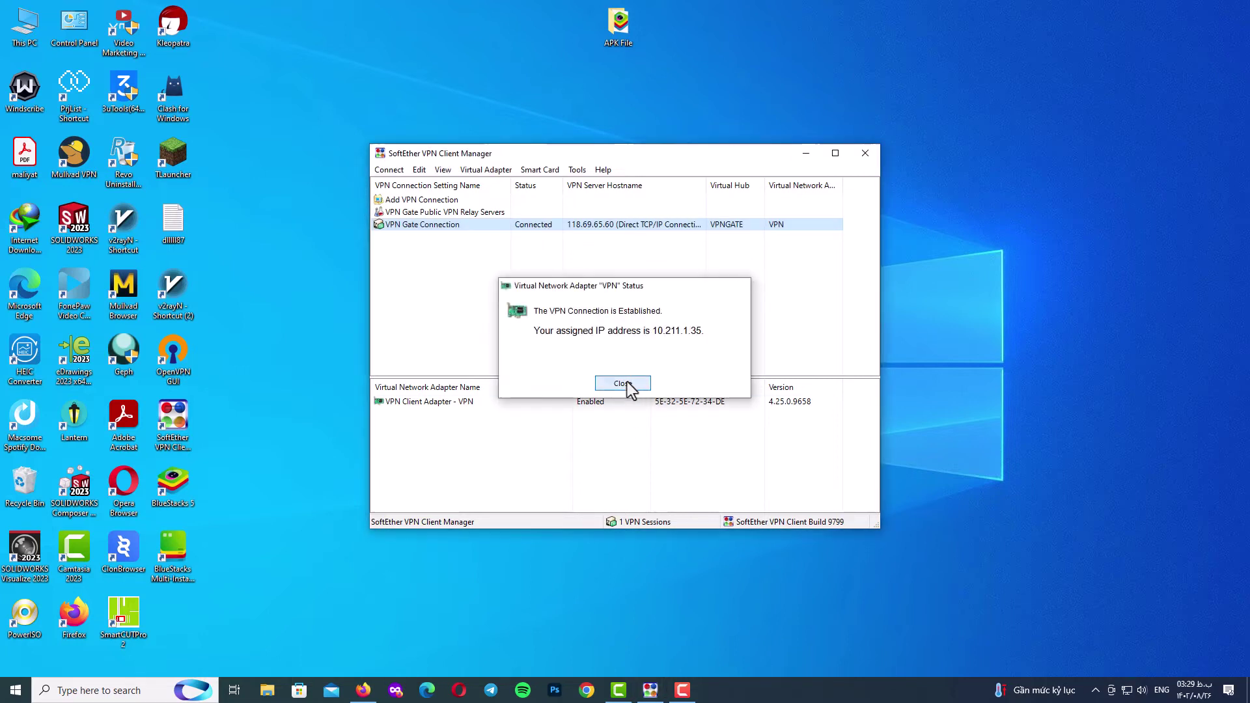
pyautogui.click(805, 154)
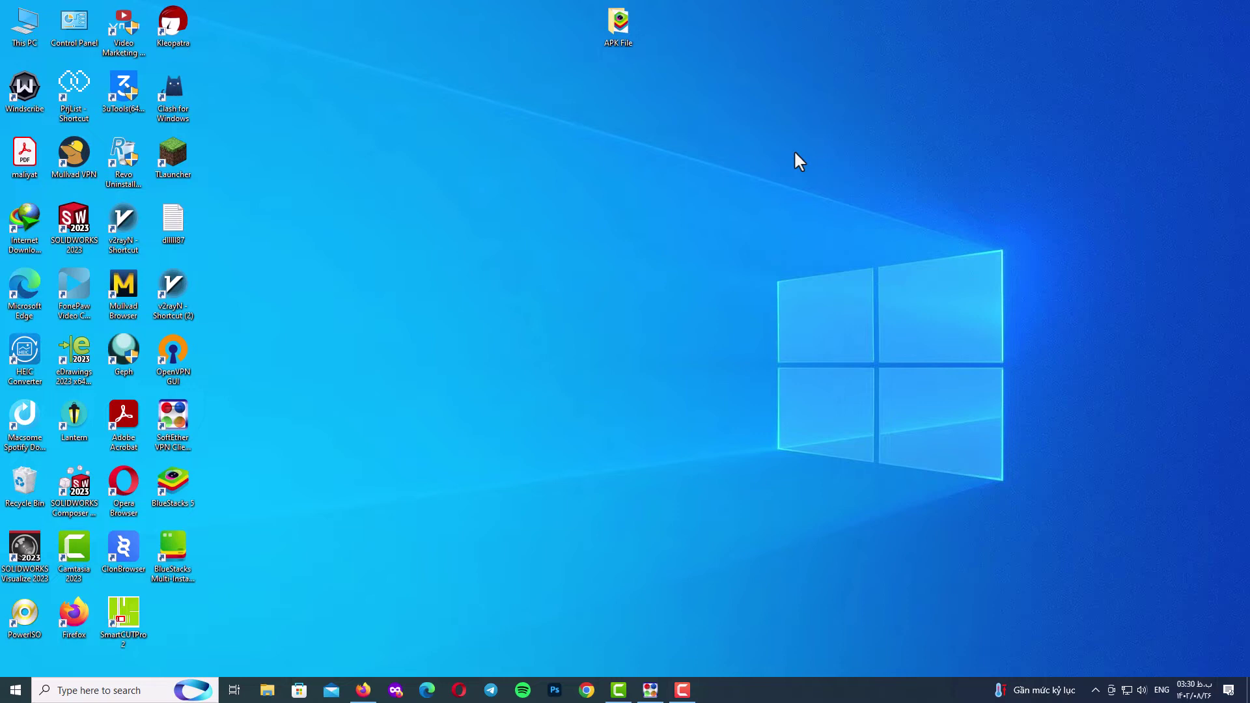
# Launch BlueStacks 5, search apps for 'apple music', and return from the Google Play sign-in to results
pyautogui.doubleClick(177, 489)
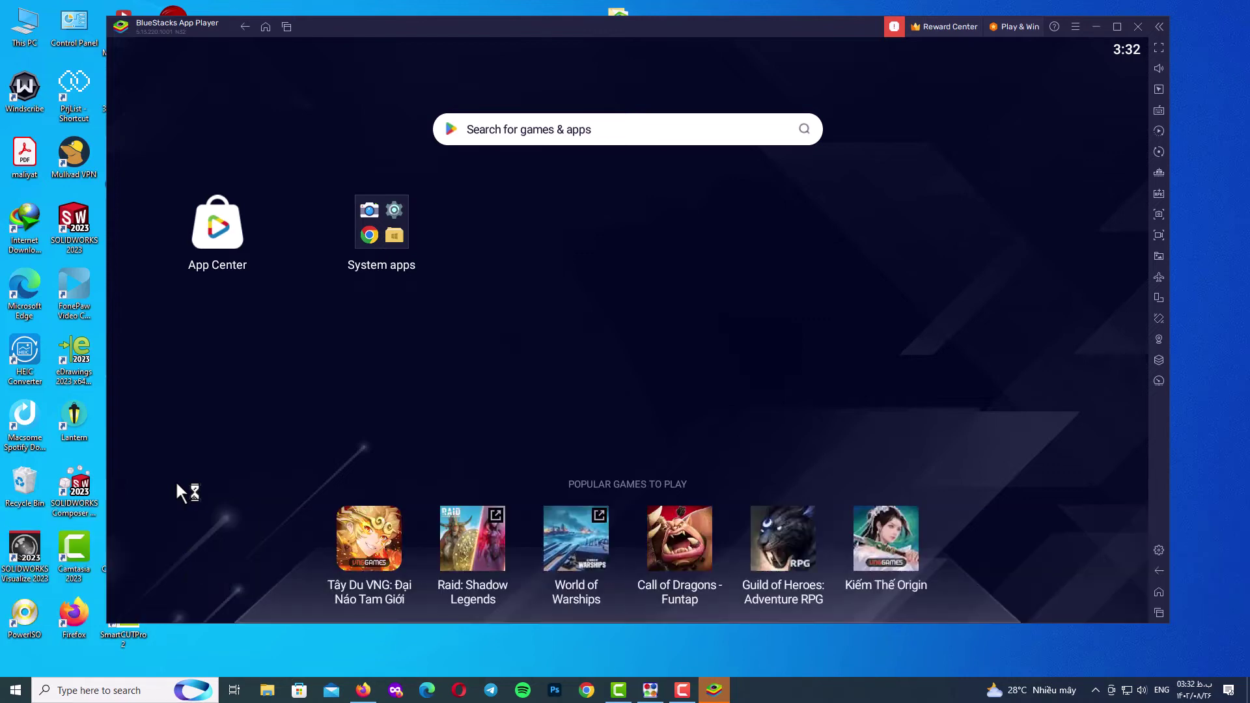
pyautogui.click(541, 134)
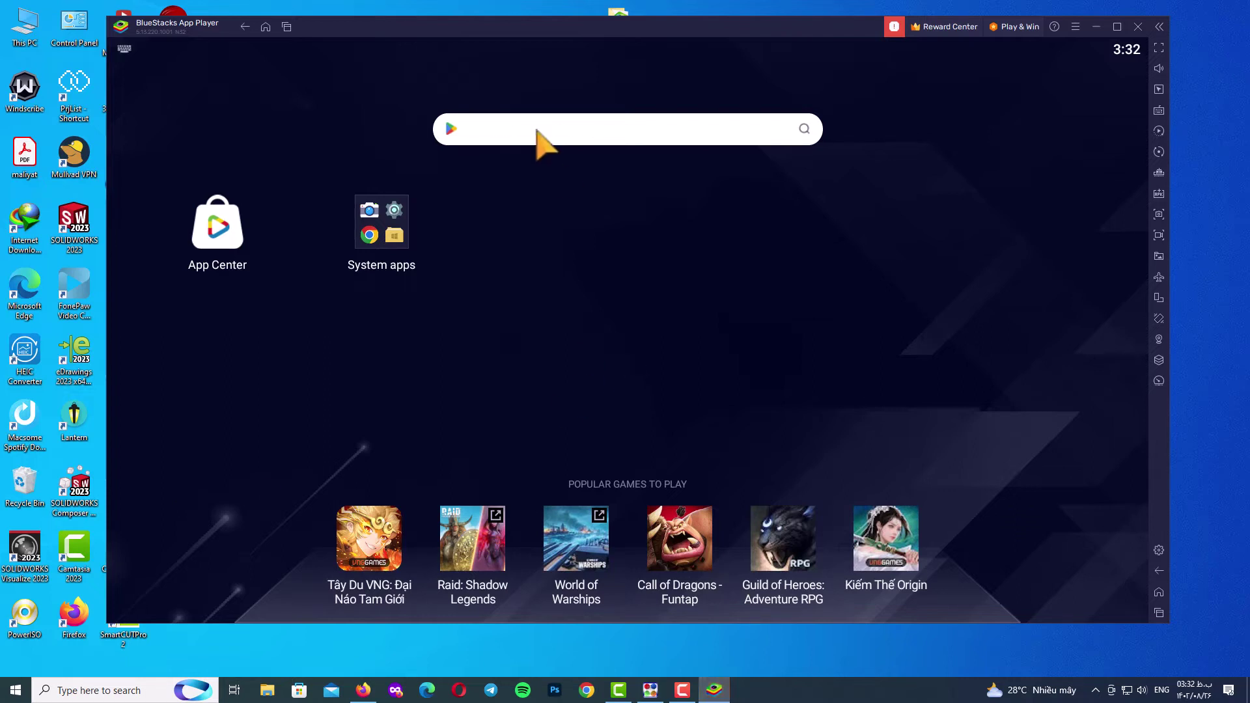
pyautogui.write('apple music')
pyautogui.click(816, 128)
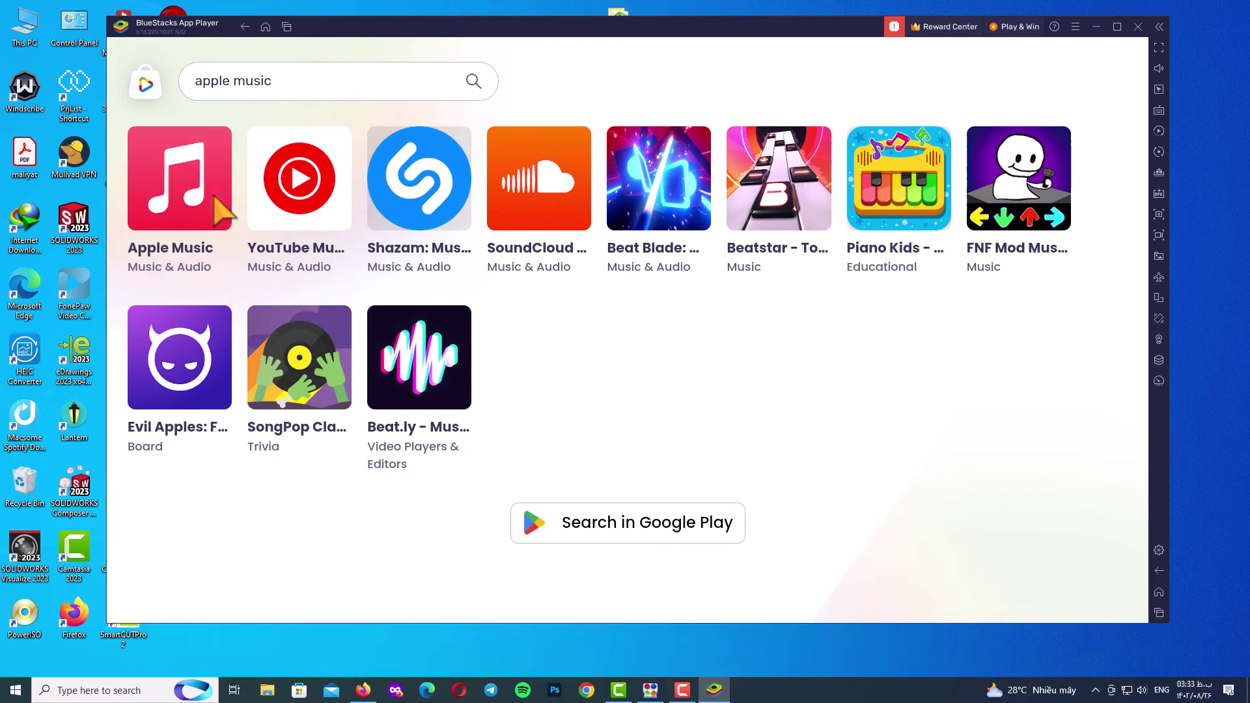
pyautogui.click(222, 203)
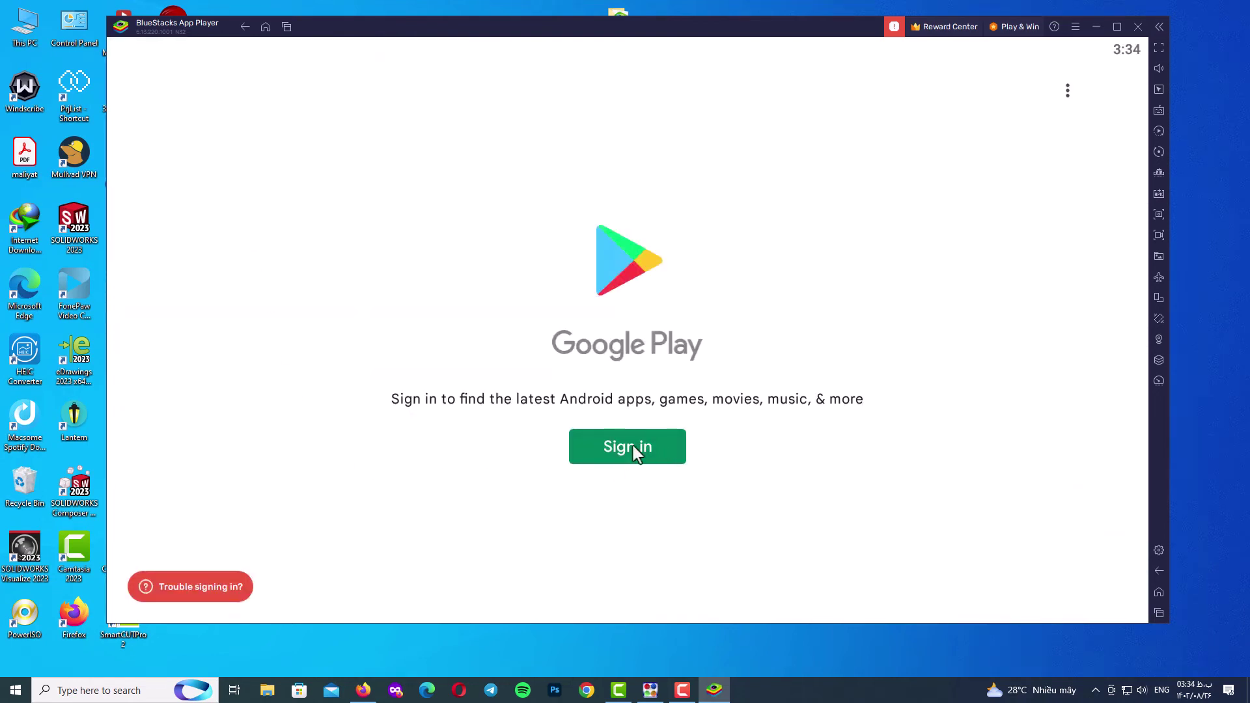
pyautogui.click(1158, 592)
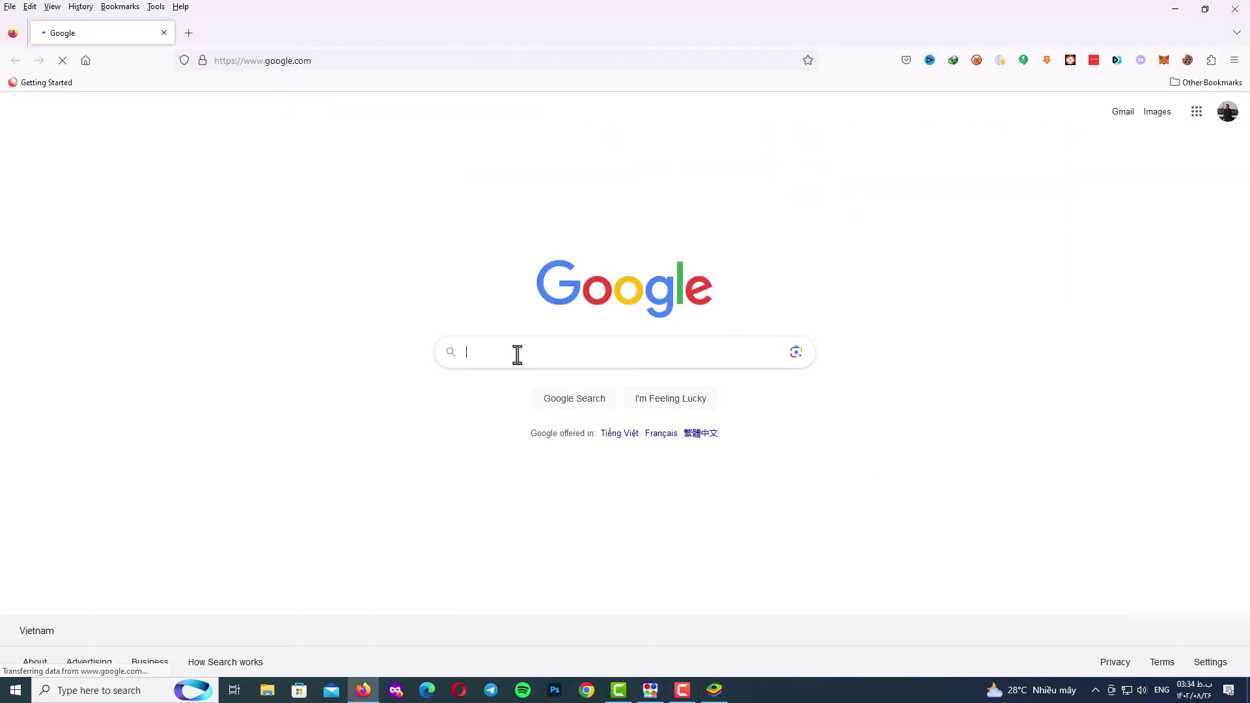
# Google 'apple music apk' and open APKPure's Apple Music 4.5.0 download page
pyautogui.click(517, 355)
pyautogui.write('apple mus')
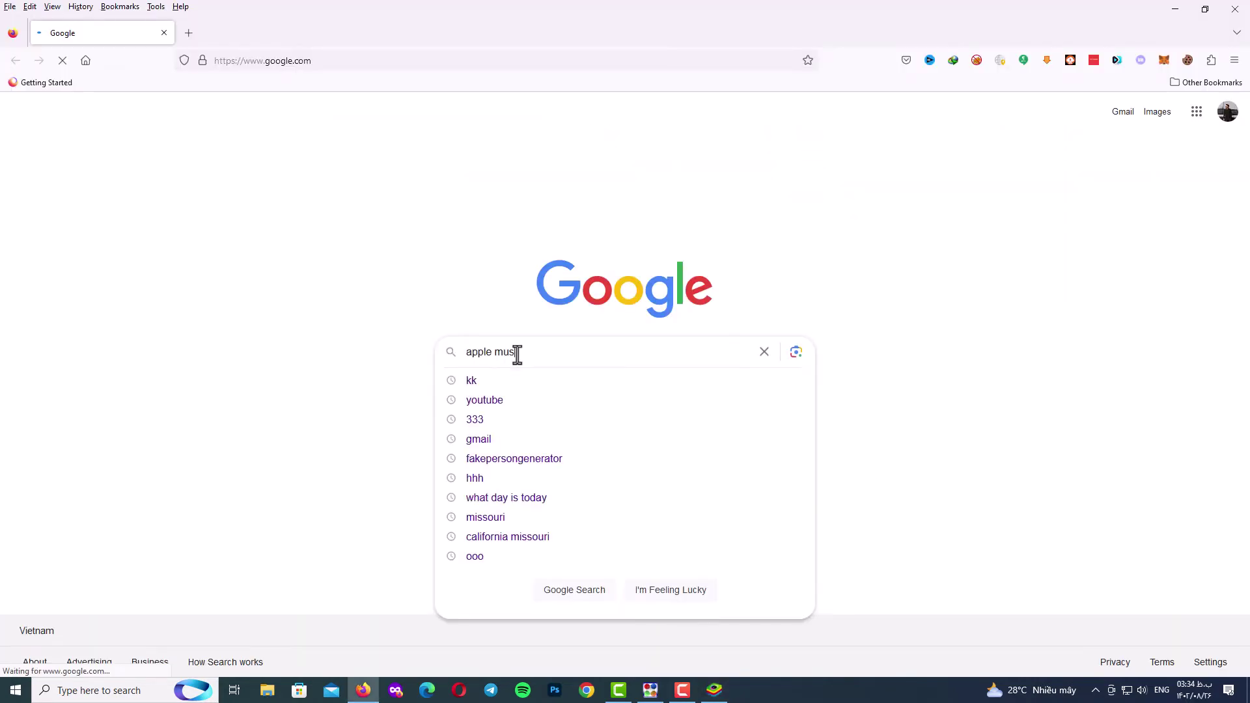
pyautogui.write('ic apk')
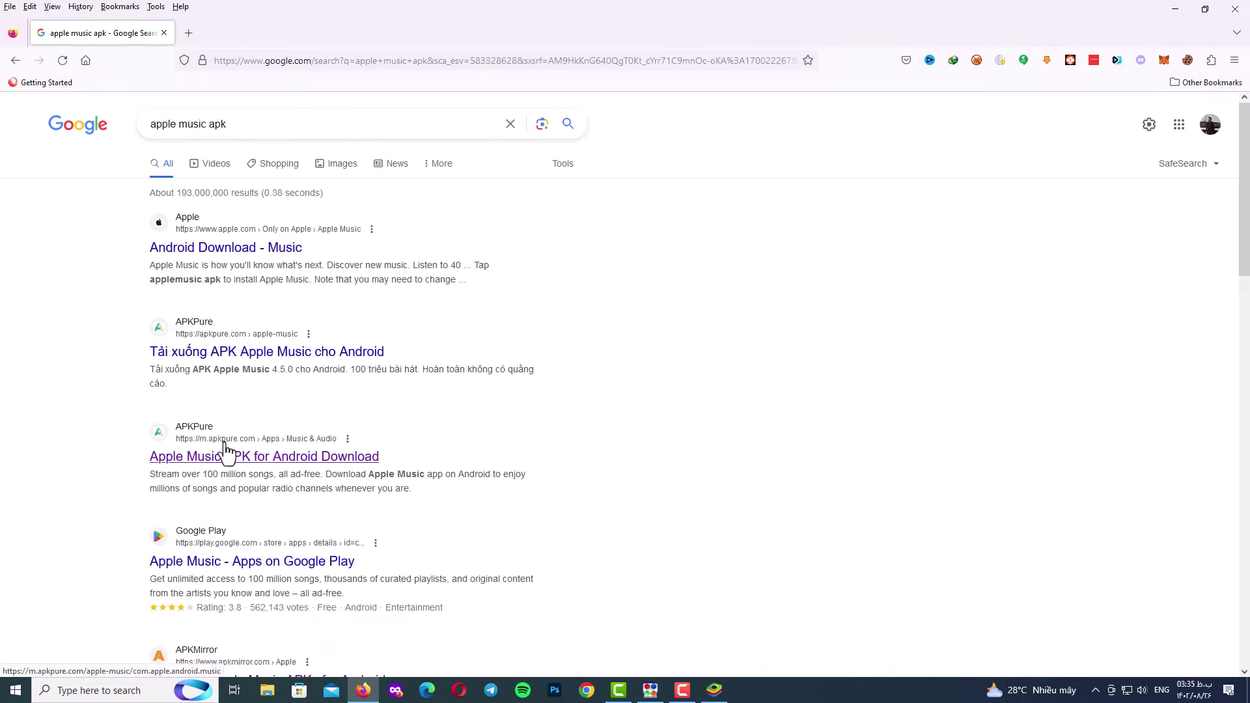
pyautogui.scroll(-4, 1247, 241)
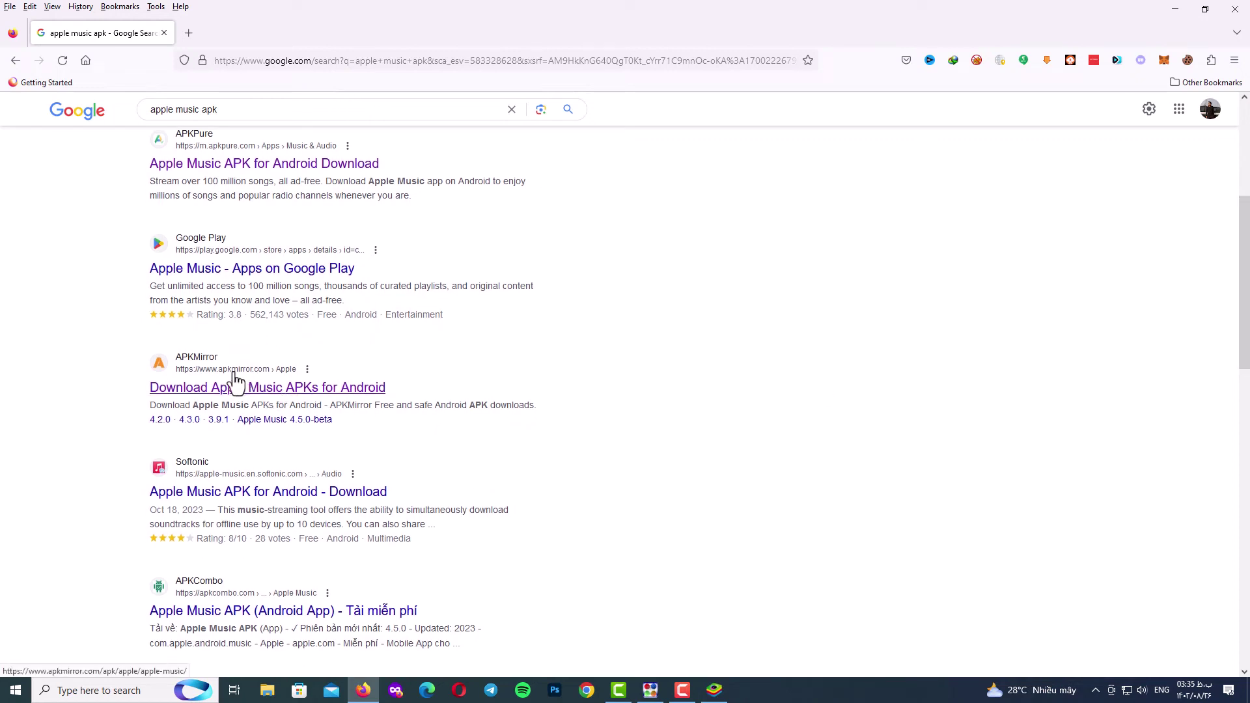
pyautogui.scroll(2, 1247, 356)
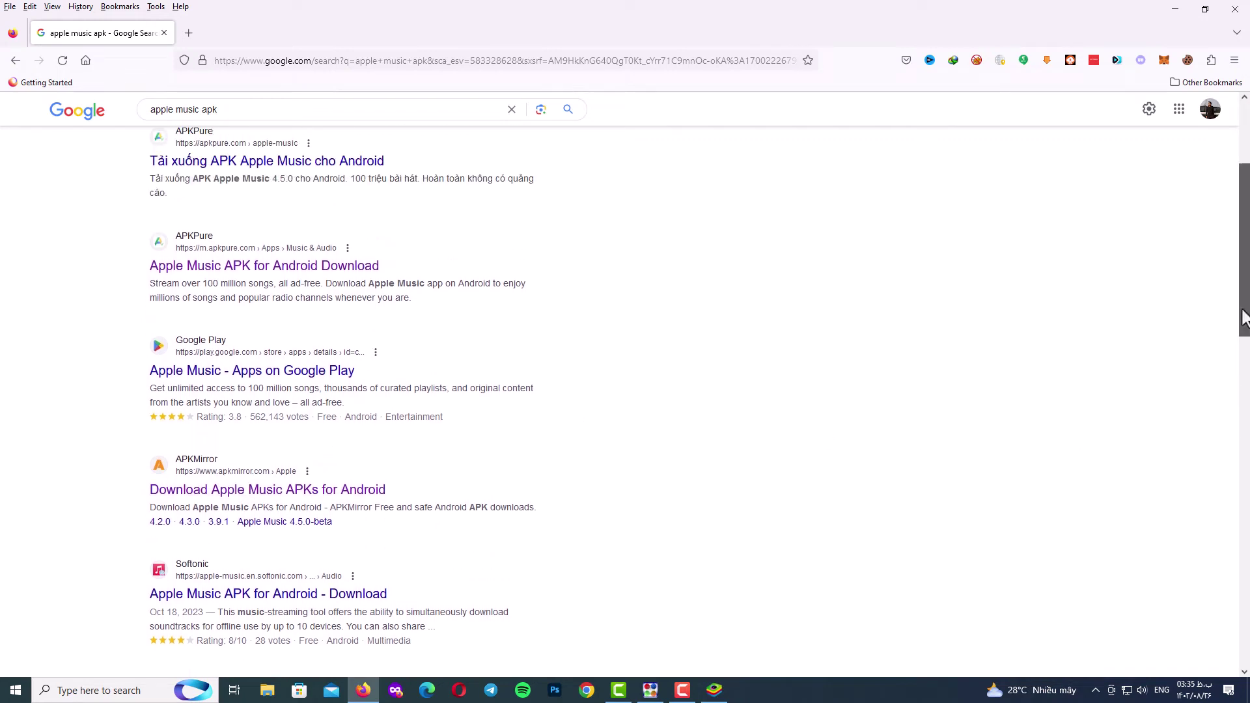
pyautogui.click(215, 272)
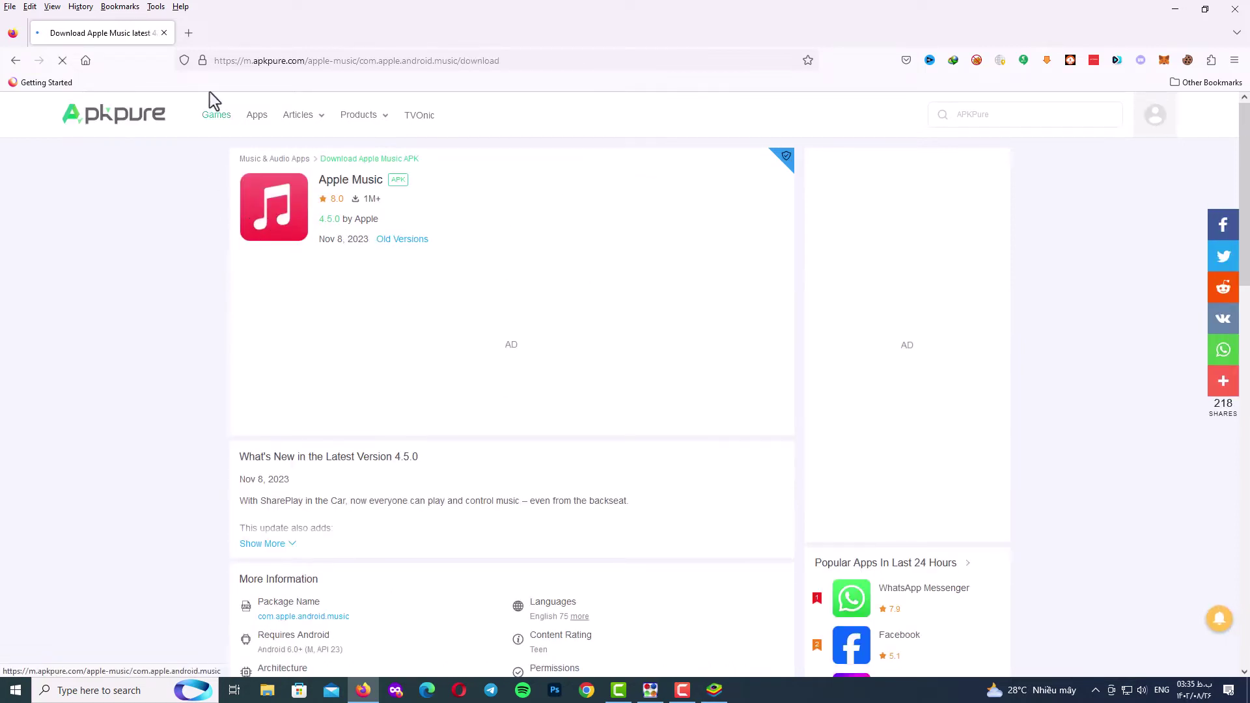
pyautogui.click(189, 33)
# Close the download tab, minimise Firefox, and restore the BlueStacks App Player window
pyautogui.click(164, 34)
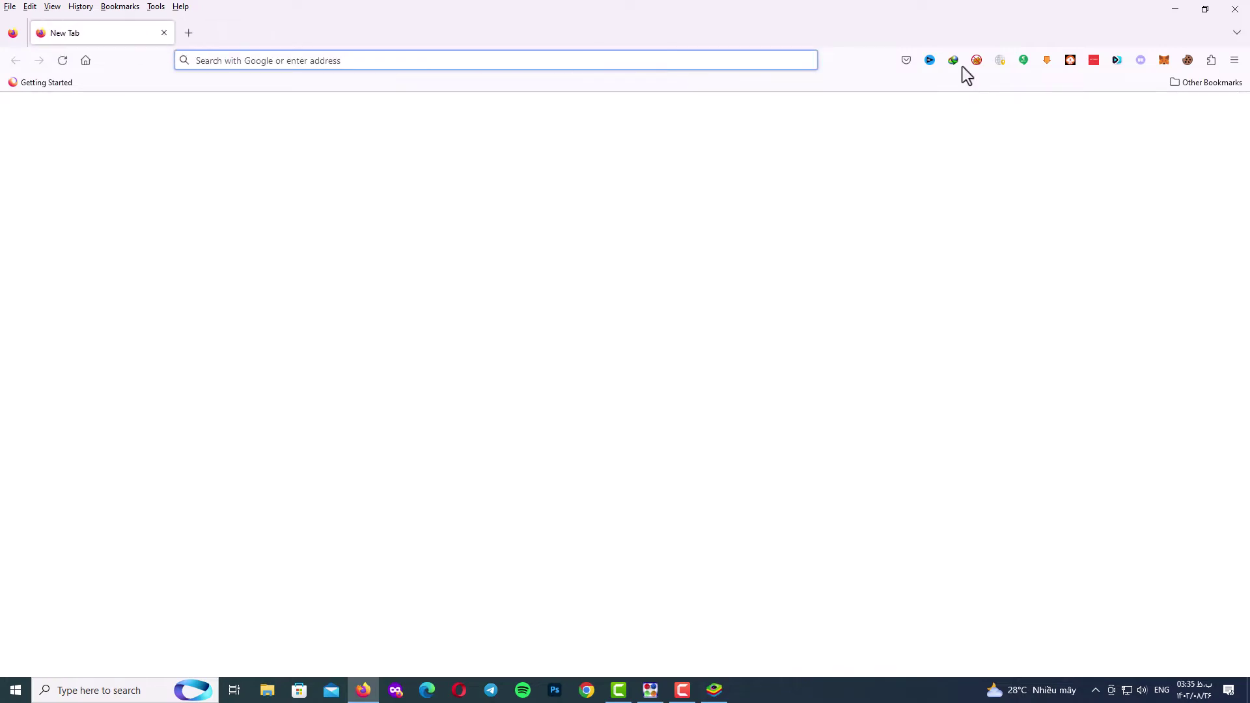
pyautogui.click(1174, 10)
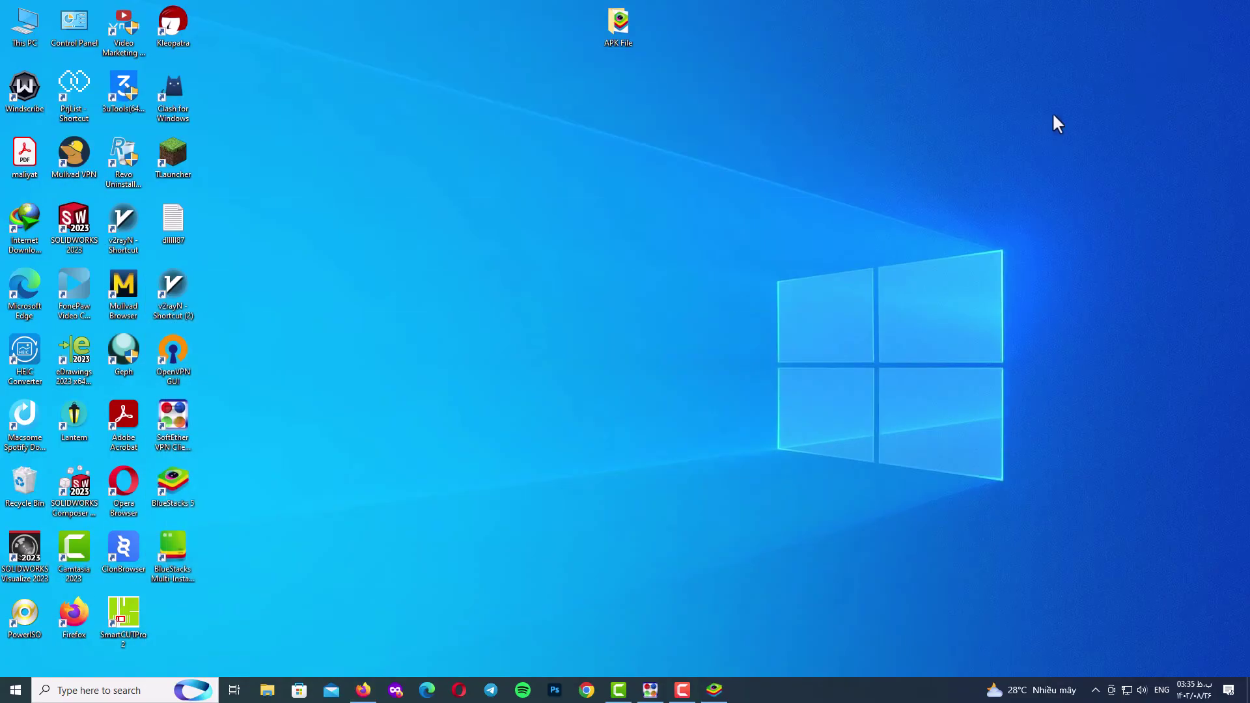
pyautogui.click(714, 690)
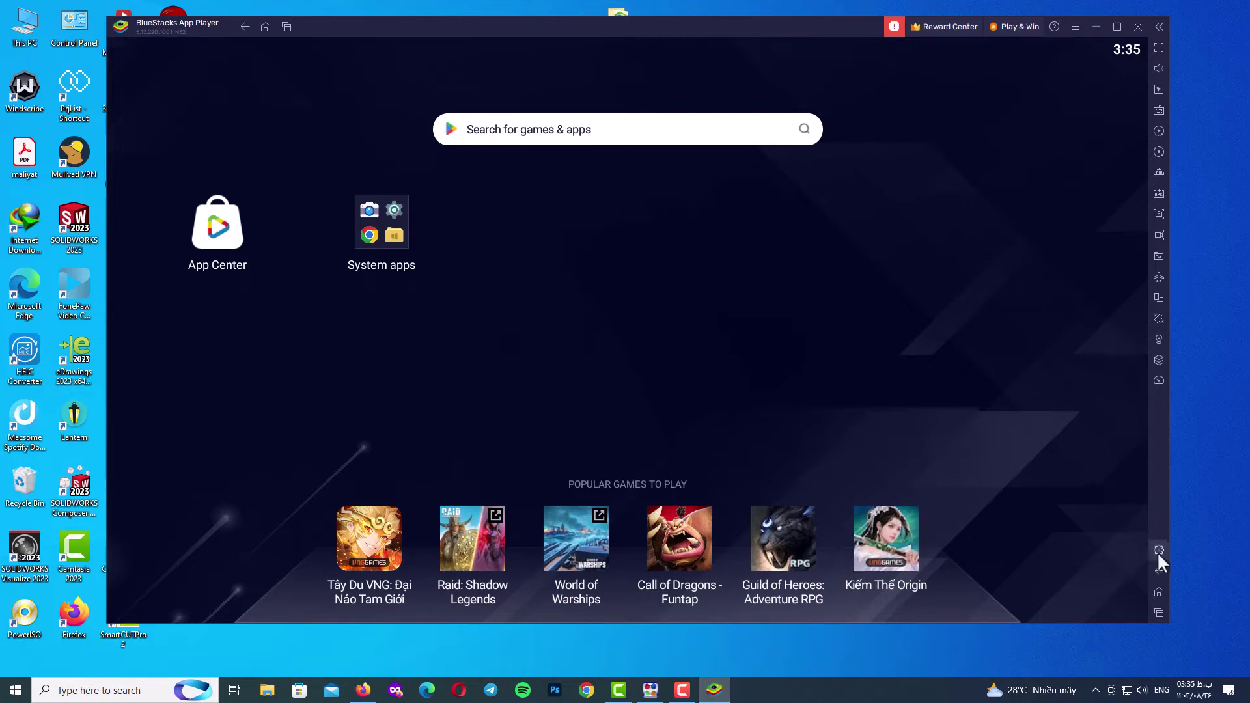
# Maximise BlueStacks, open its settings, keep CPU at Medium (2 Cores), and check memory allocation
pyautogui.click(1117, 26)
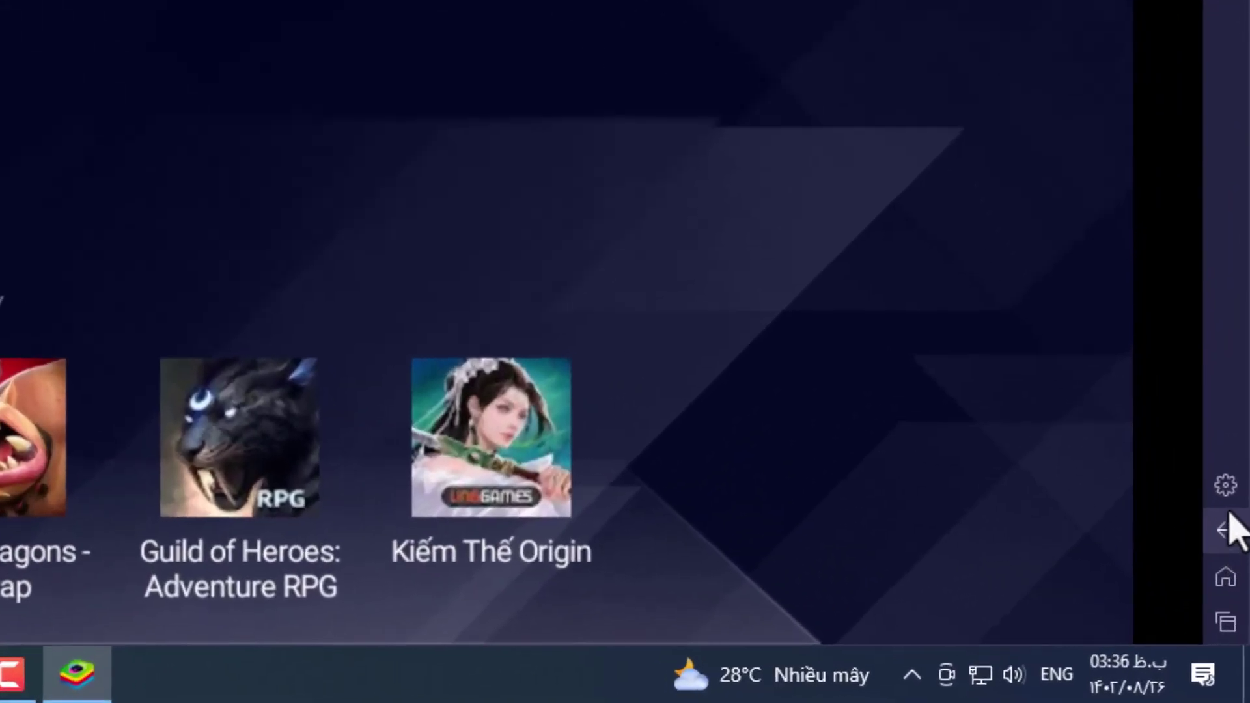
pyautogui.click(1223, 478)
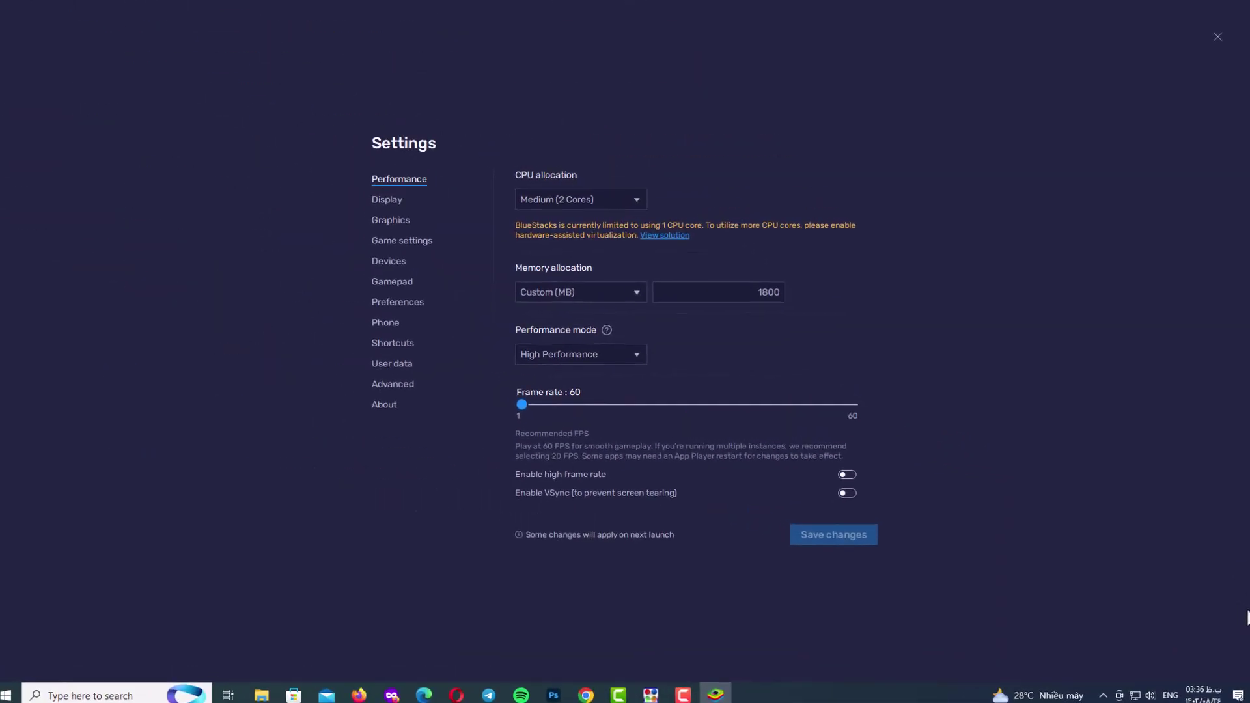
pyautogui.click(617, 128)
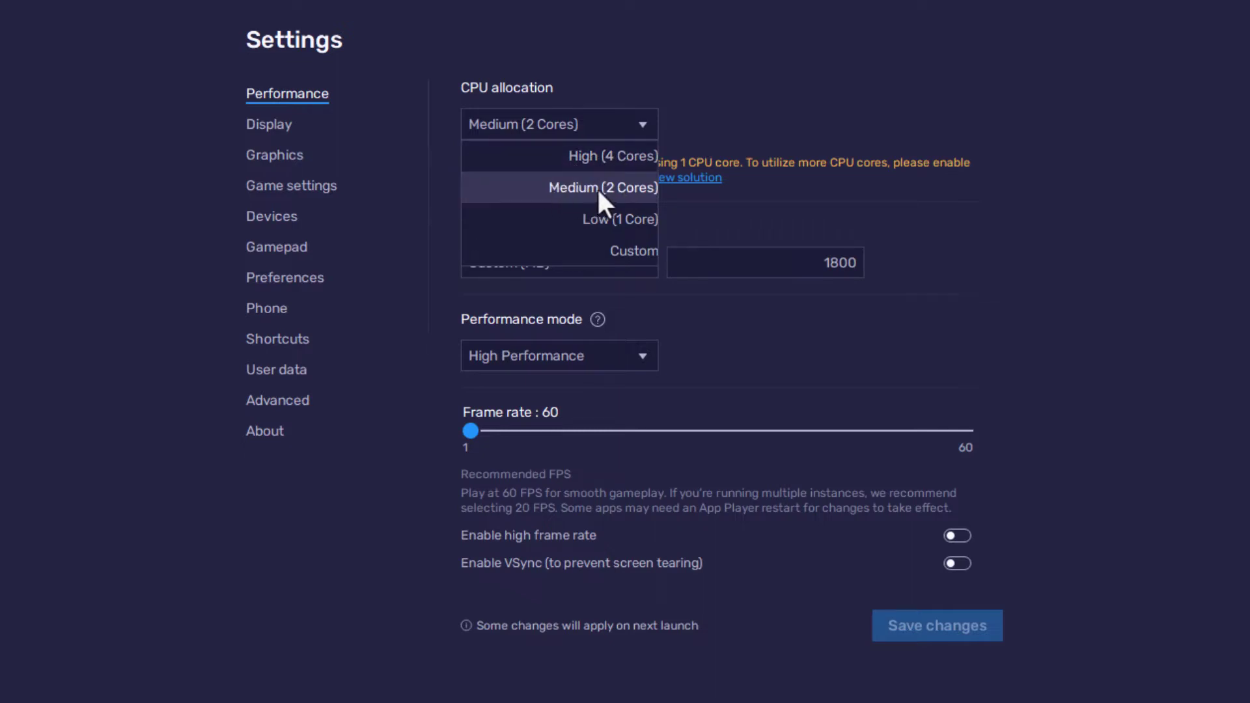
pyautogui.click(582, 186)
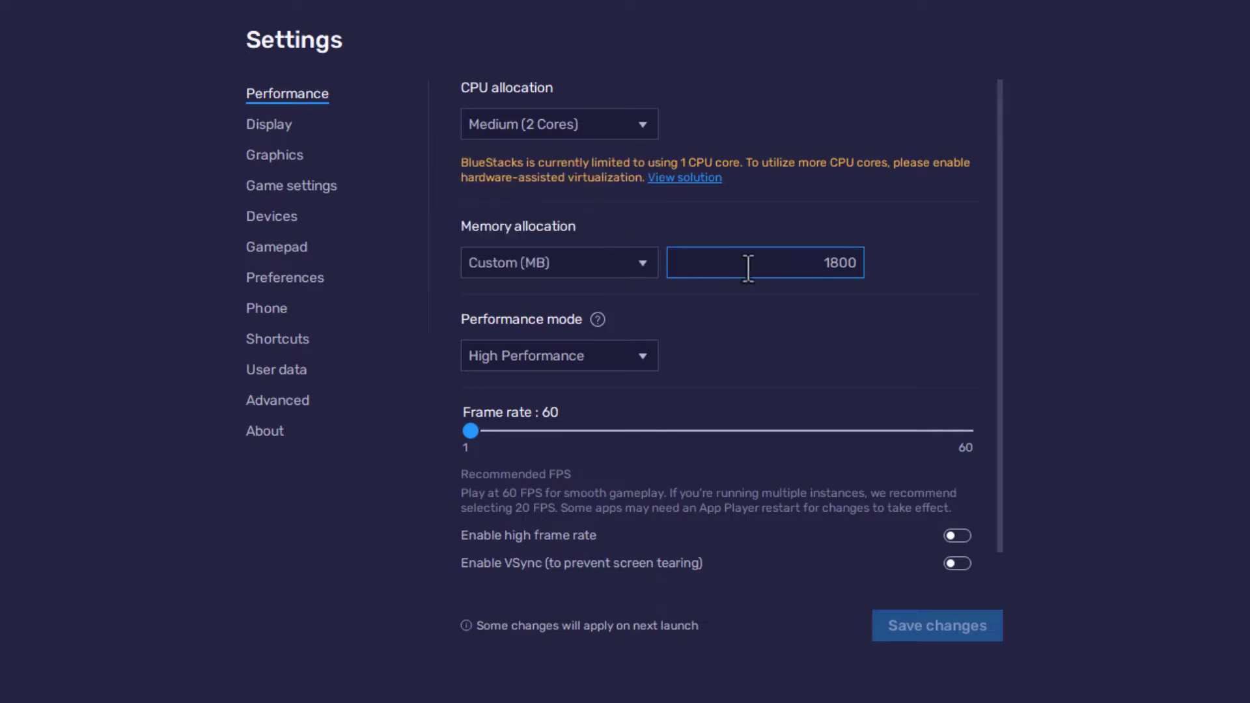
pyautogui.click(615, 271)
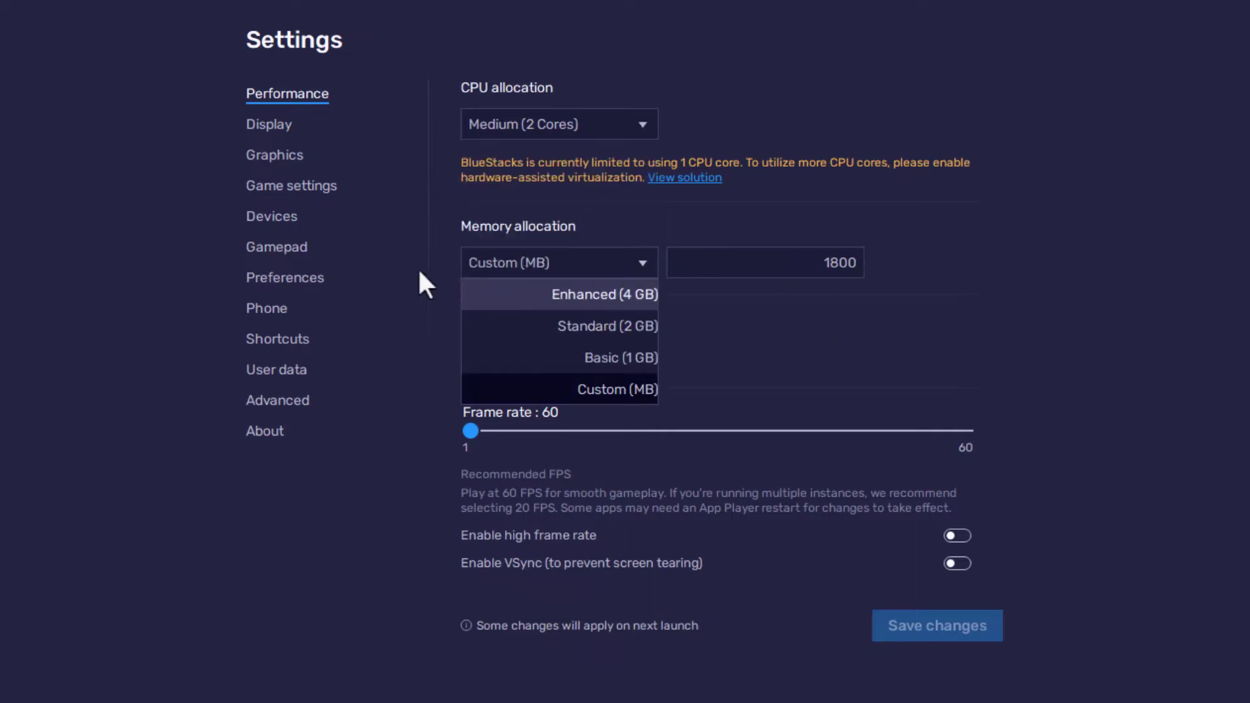
# Review the Phone device profiles, keeping Samsung Galaxy S20+ selected
pyautogui.click(285, 278)
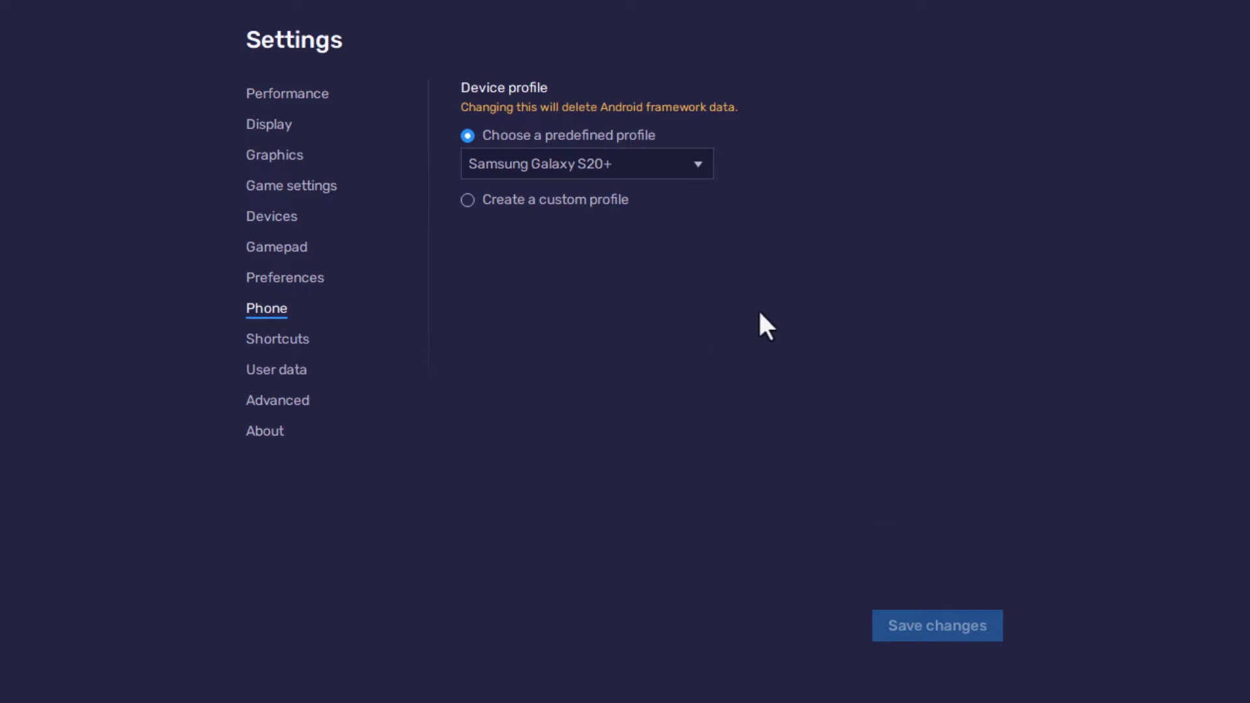
pyautogui.click(697, 162)
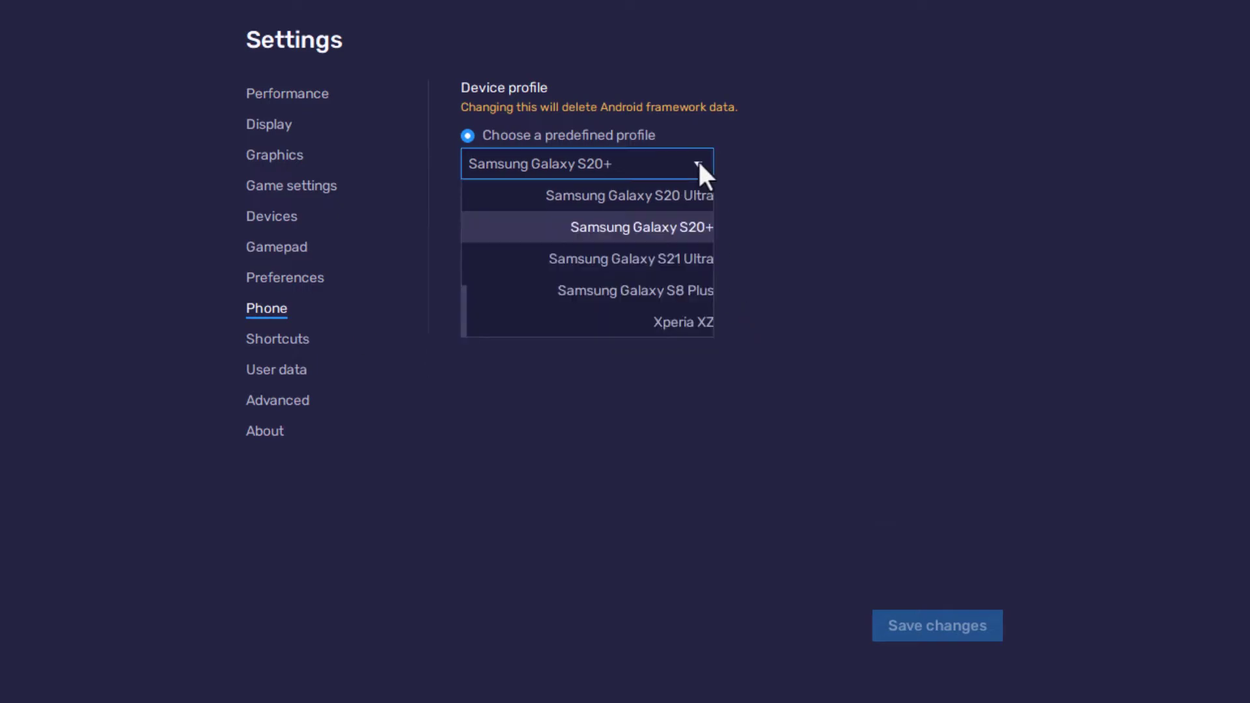
pyautogui.moveTo(463, 315); pyautogui.dragTo(447, 204)
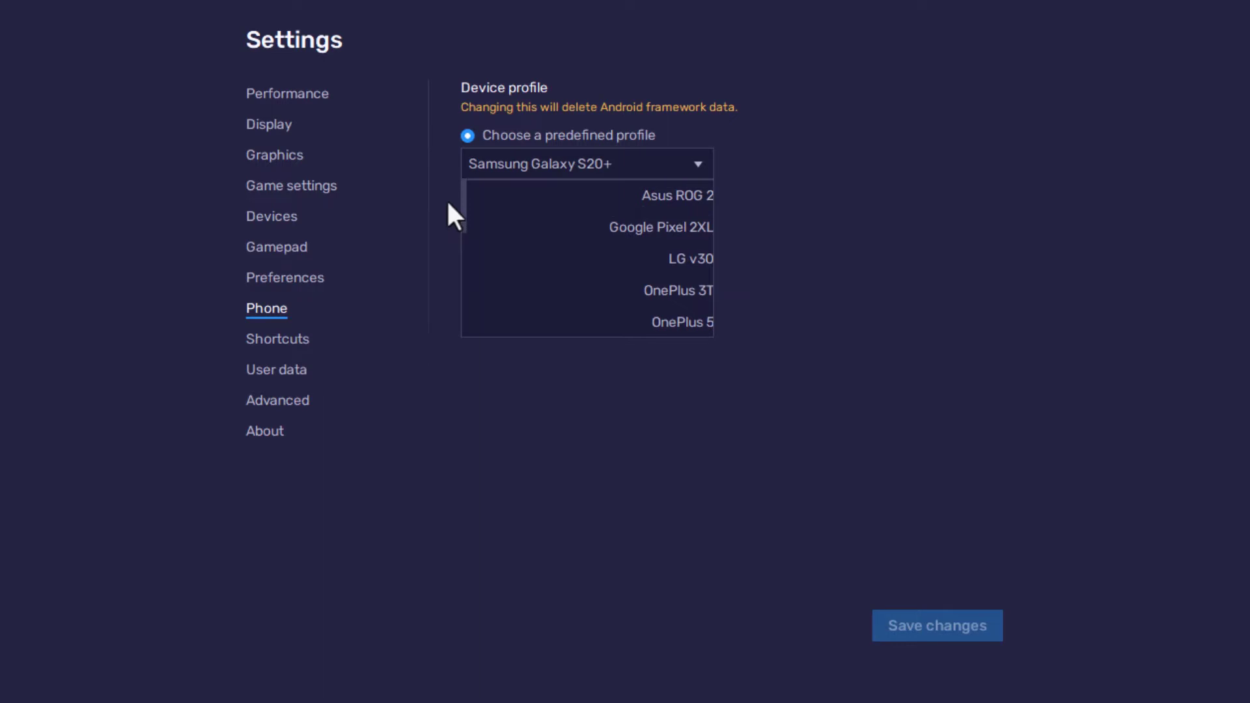
pyautogui.moveTo(448, 203); pyautogui.dragTo(473, 278)
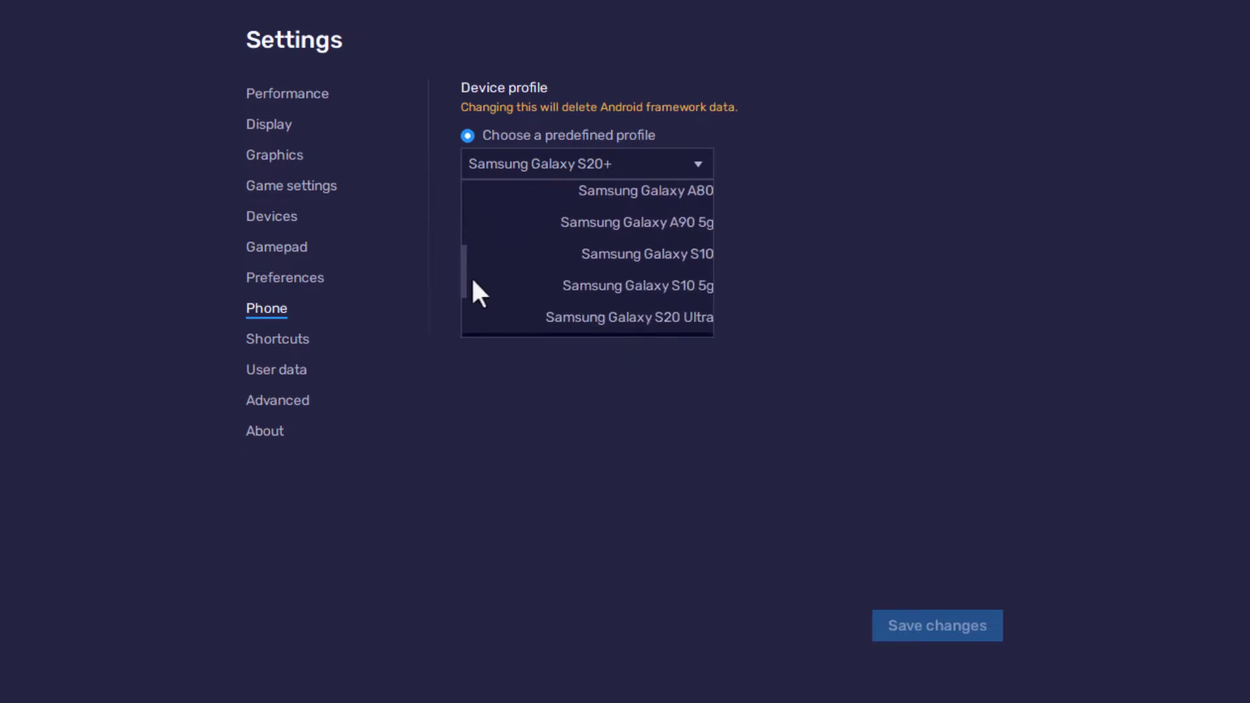
pyautogui.click(541, 167)
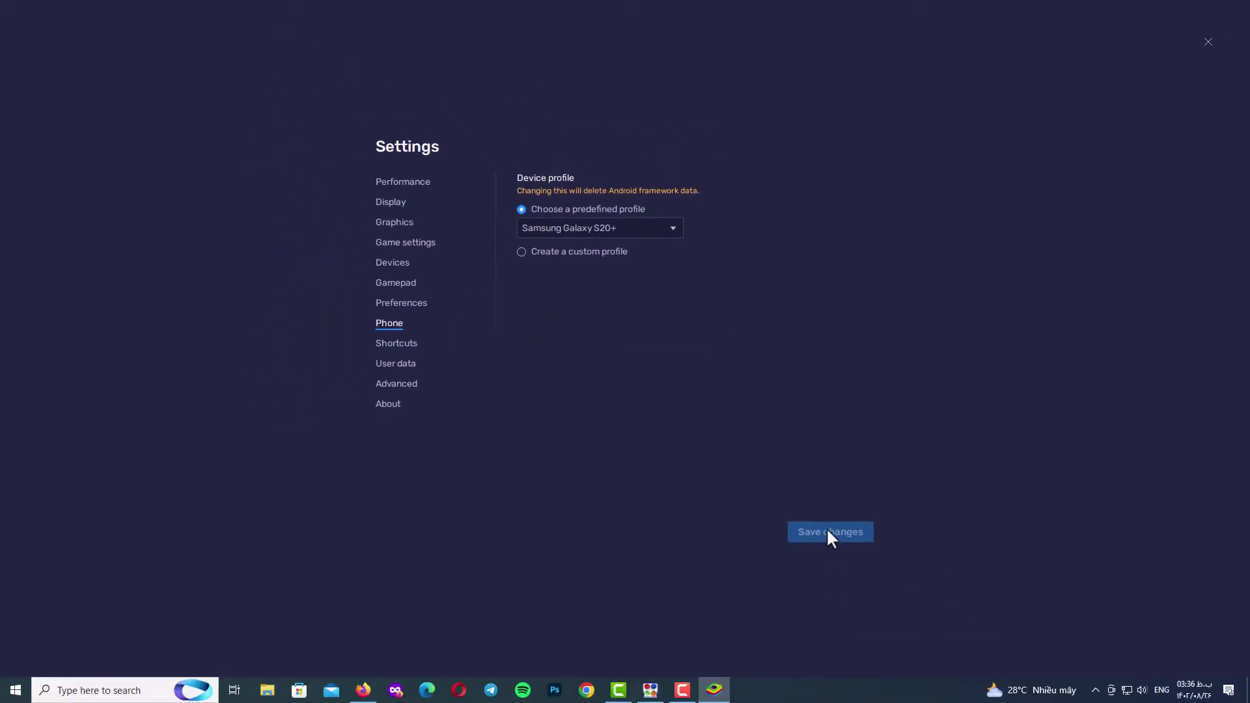
# Close BlueStacks settings, minimise the emulator, and install the Apple Music APK from the desktop
pyautogui.click(1209, 41)
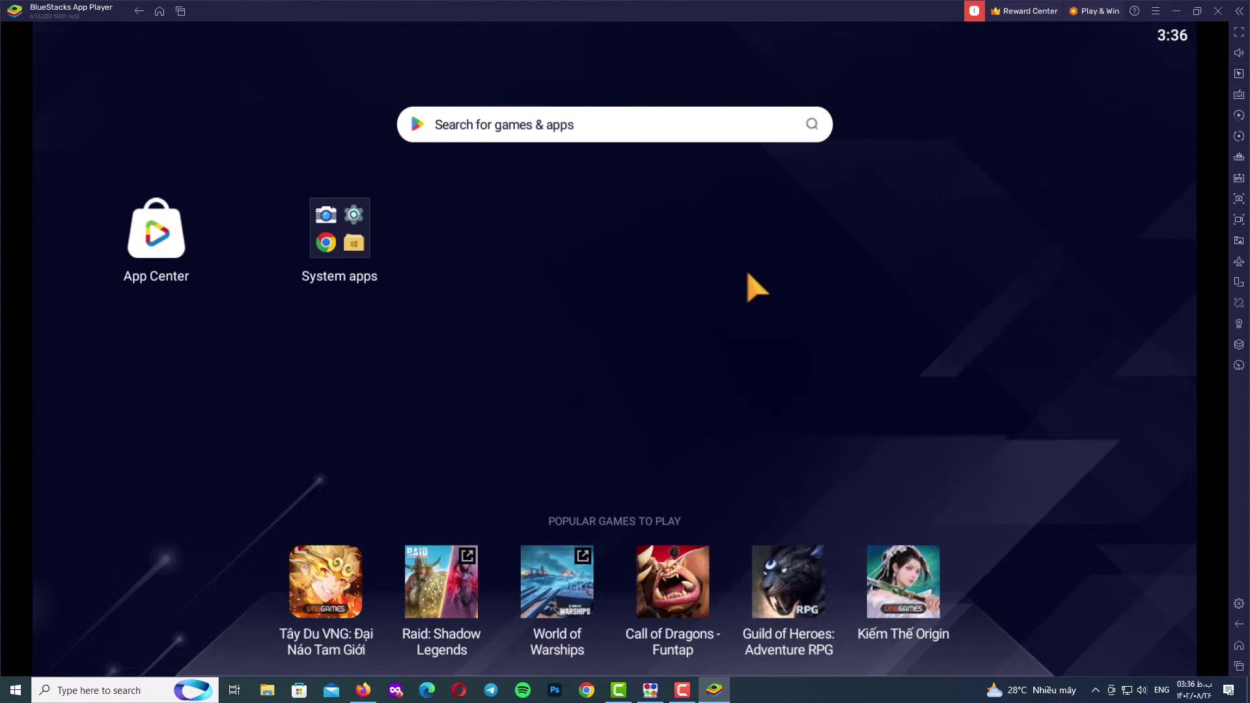
pyautogui.click(1177, 12)
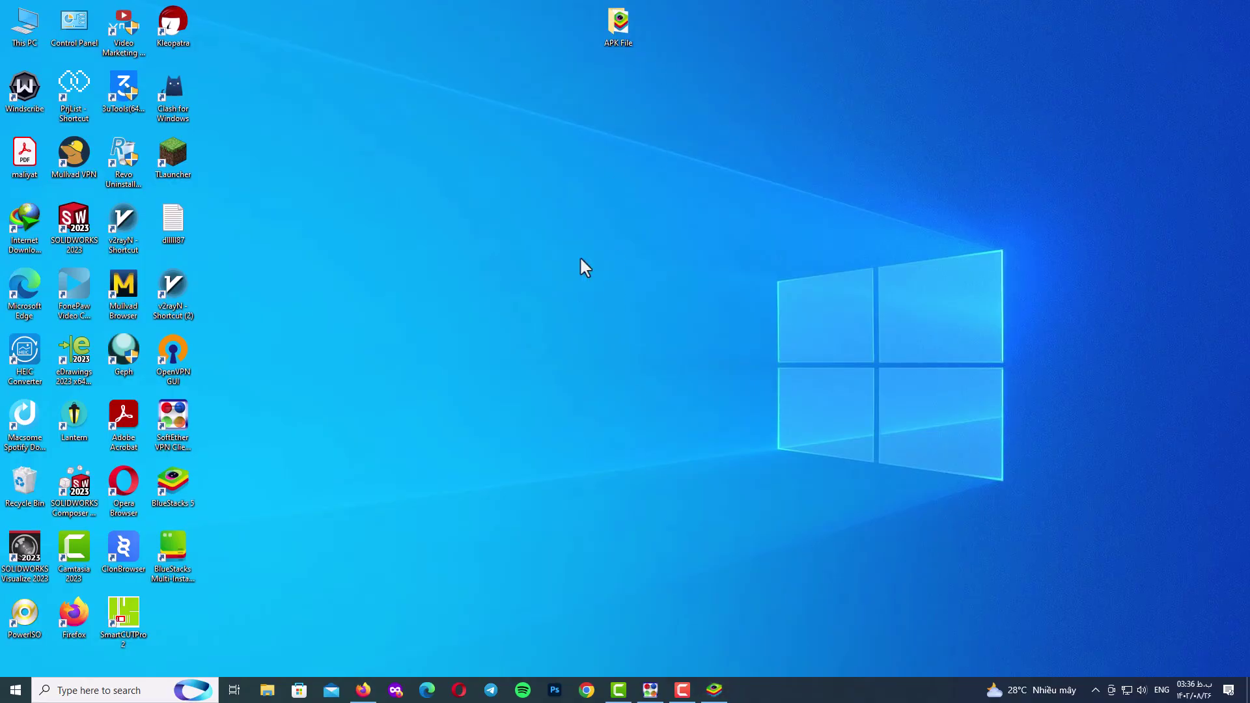
pyautogui.click(714, 695)
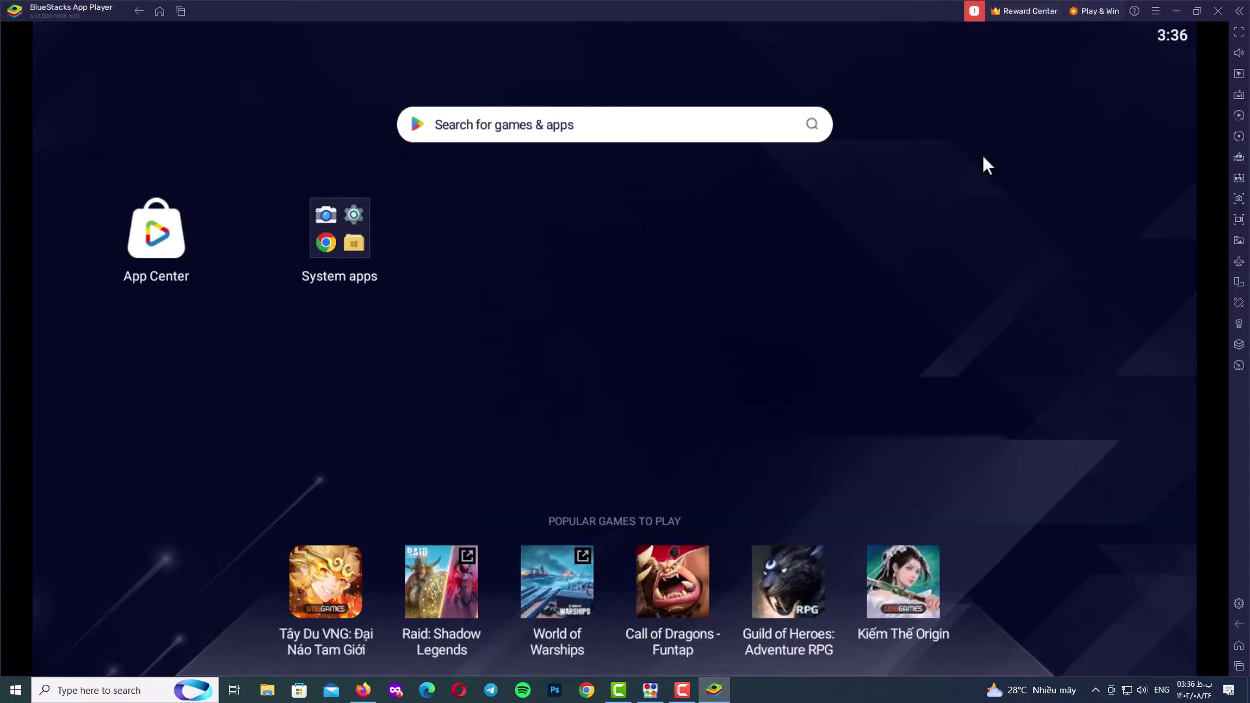
pyautogui.click(1176, 11)
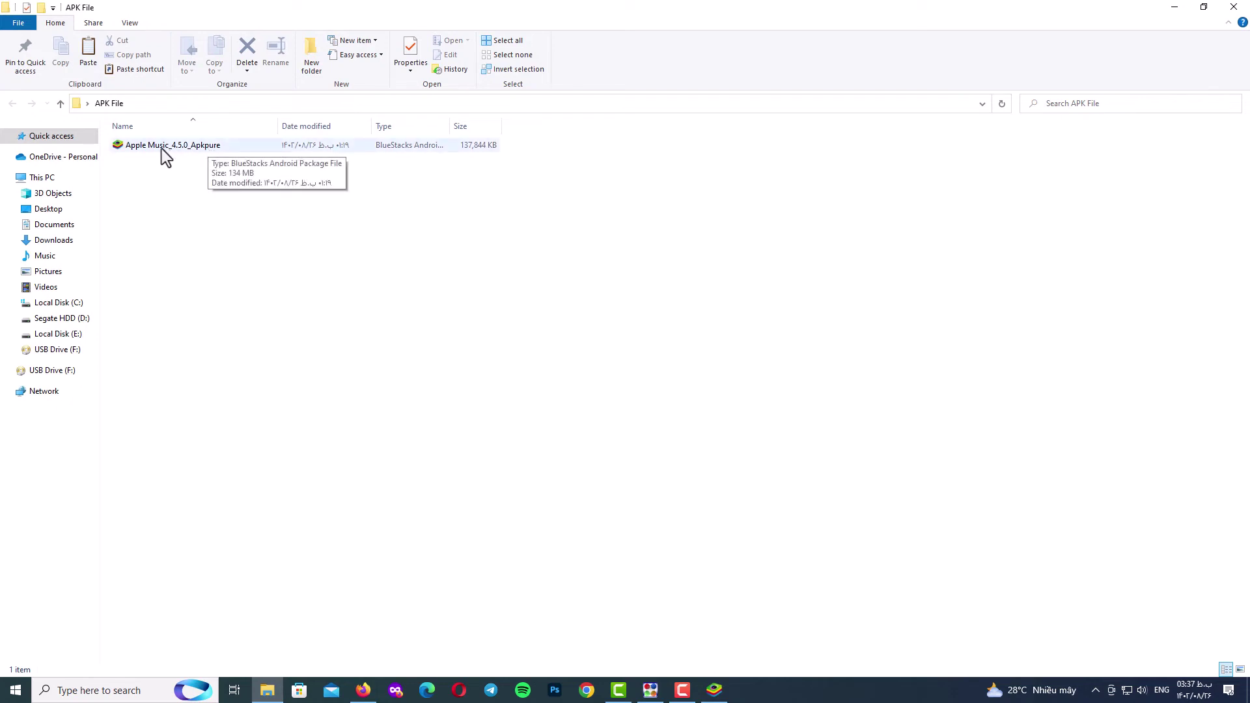
pyautogui.doubleClick(161, 147)
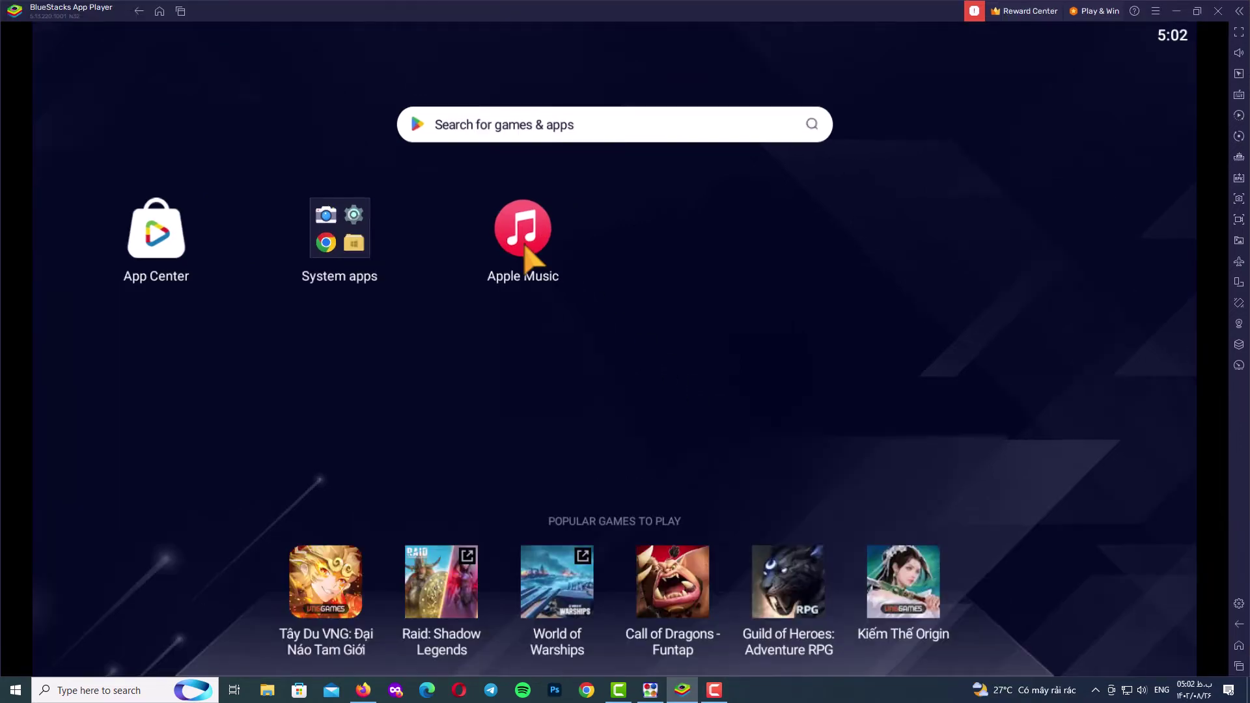
# Launch Apple Music, accept its license agreement, and continue past the Welcome screen
pyautogui.click(524, 246)
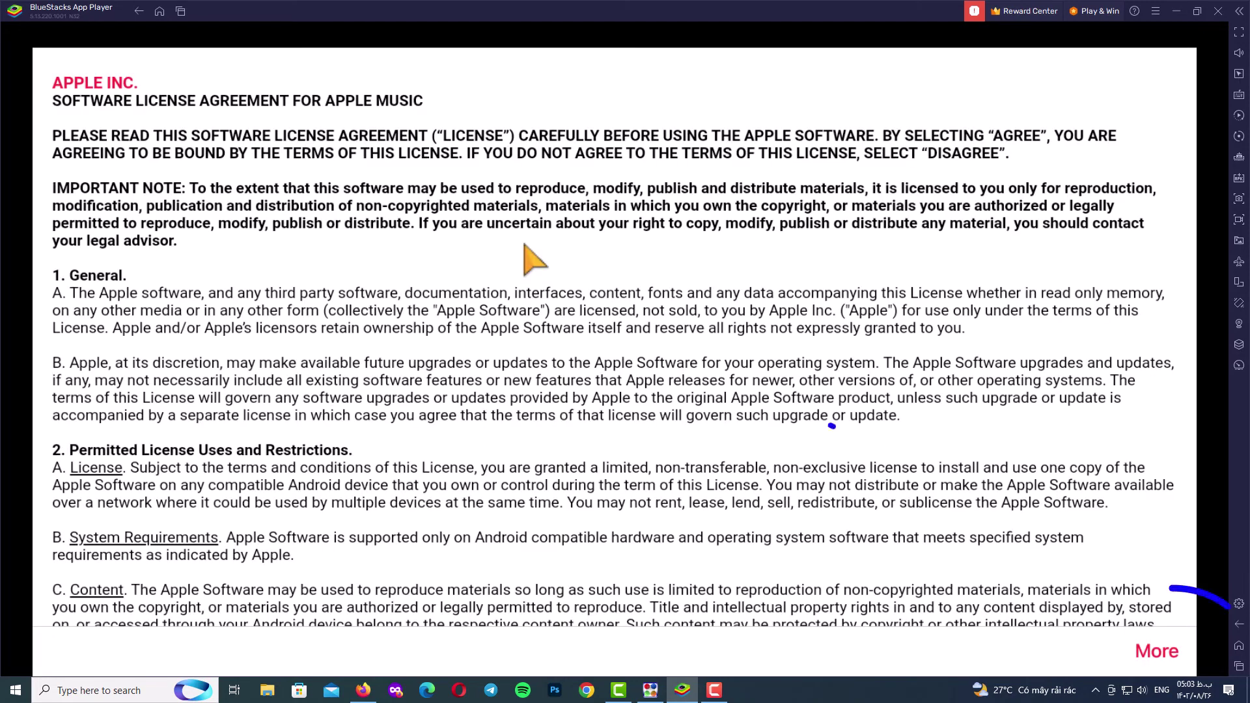
pyautogui.click(1158, 657)
pyautogui.click(1157, 656)
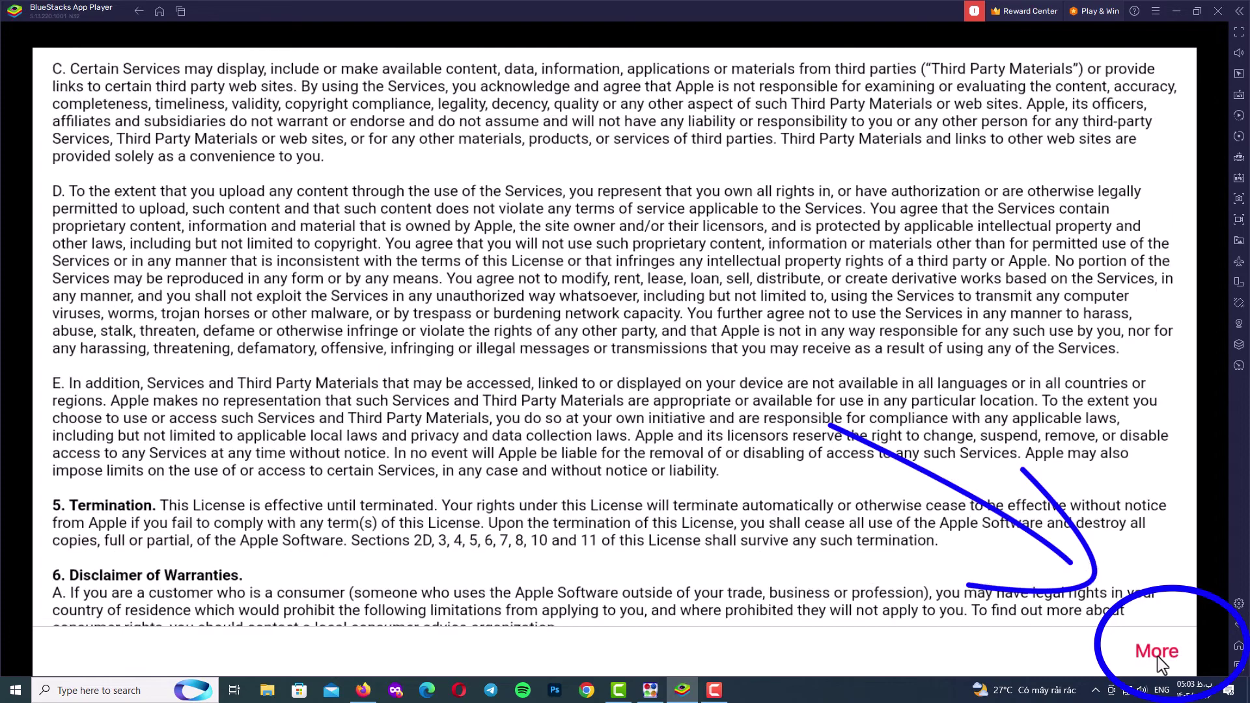
pyautogui.click(1157, 656)
pyautogui.click(1157, 657)
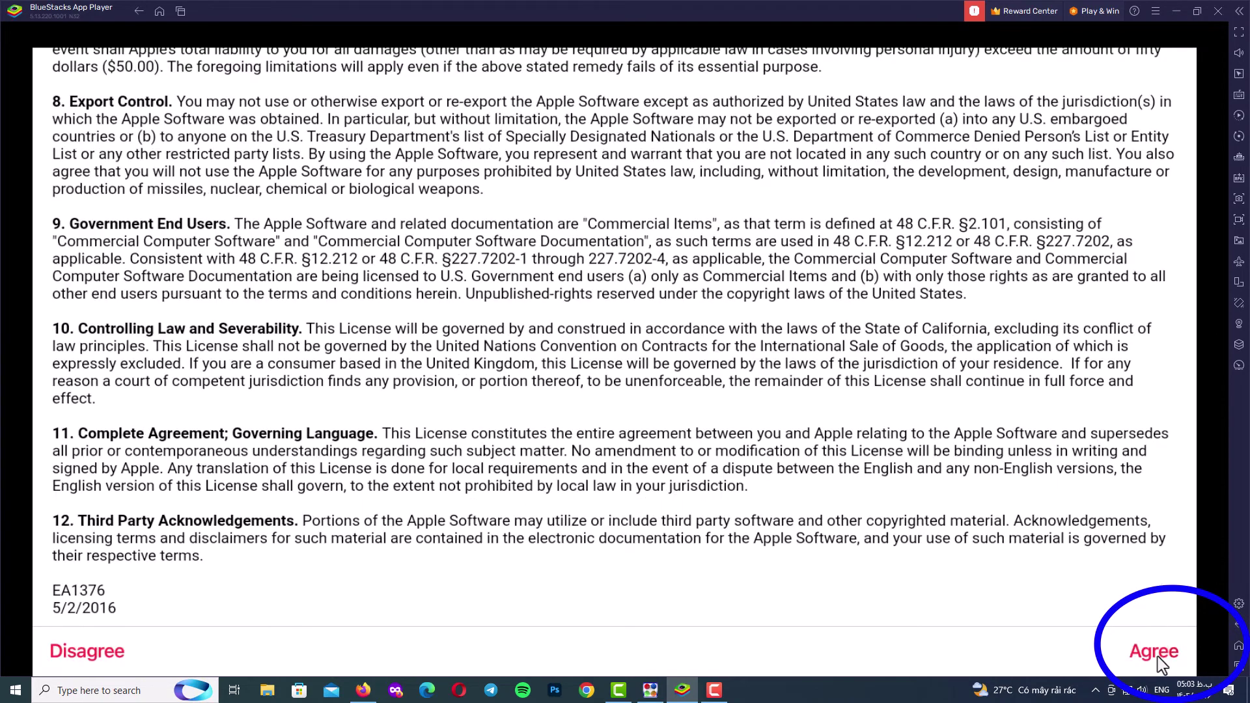
pyautogui.click(1158, 656)
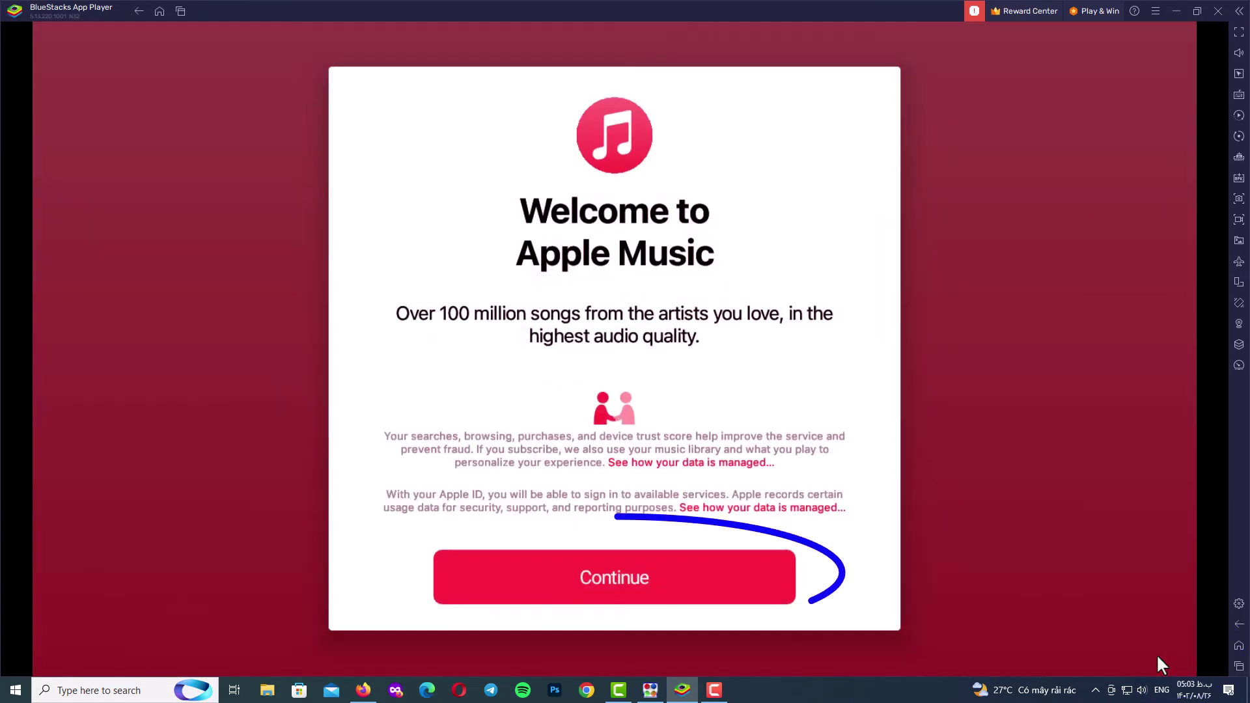
pyautogui.click(633, 584)
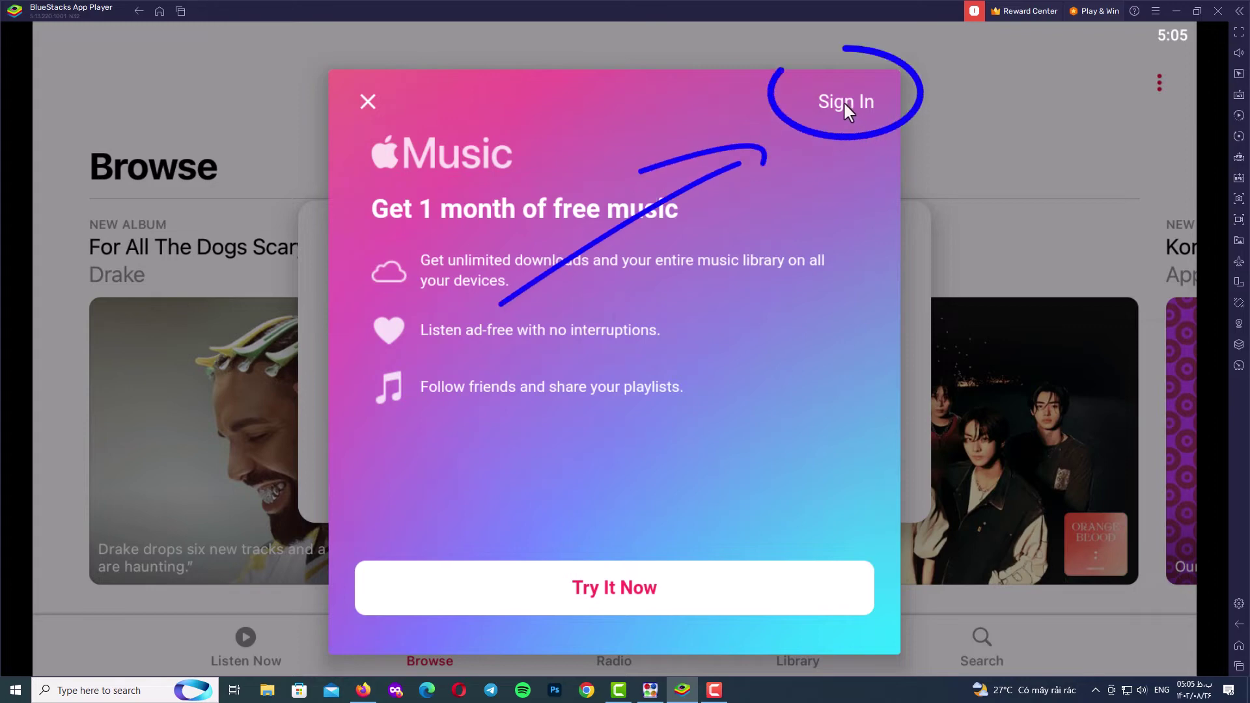
# Start creating a new Apple ID from Sign In and enter the account e-mail address
pyautogui.click(842, 101)
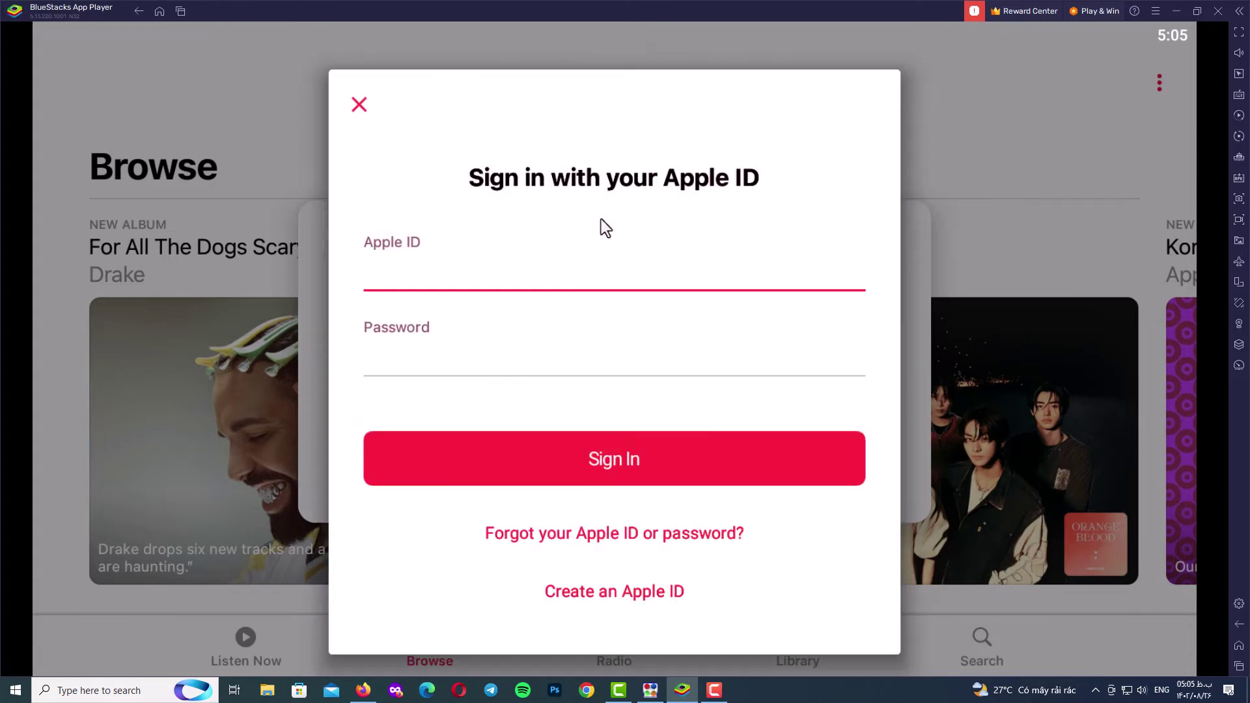
pyautogui.click(609, 591)
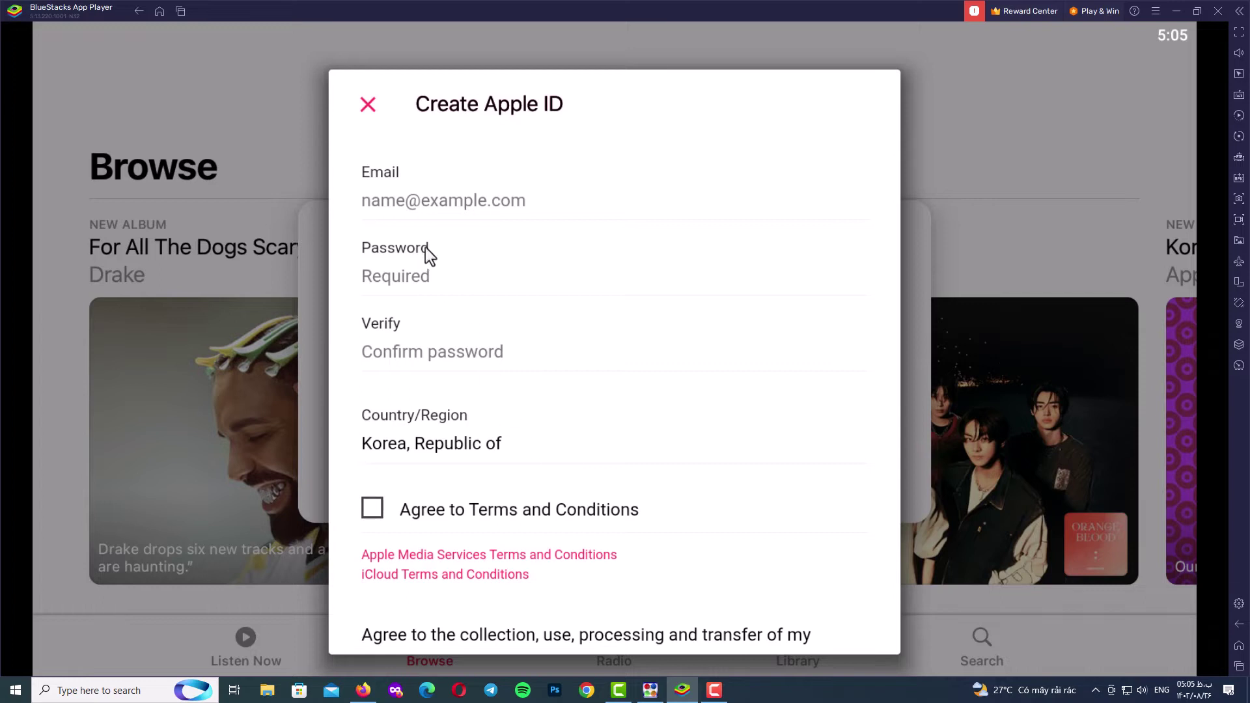
pyautogui.click(405, 209)
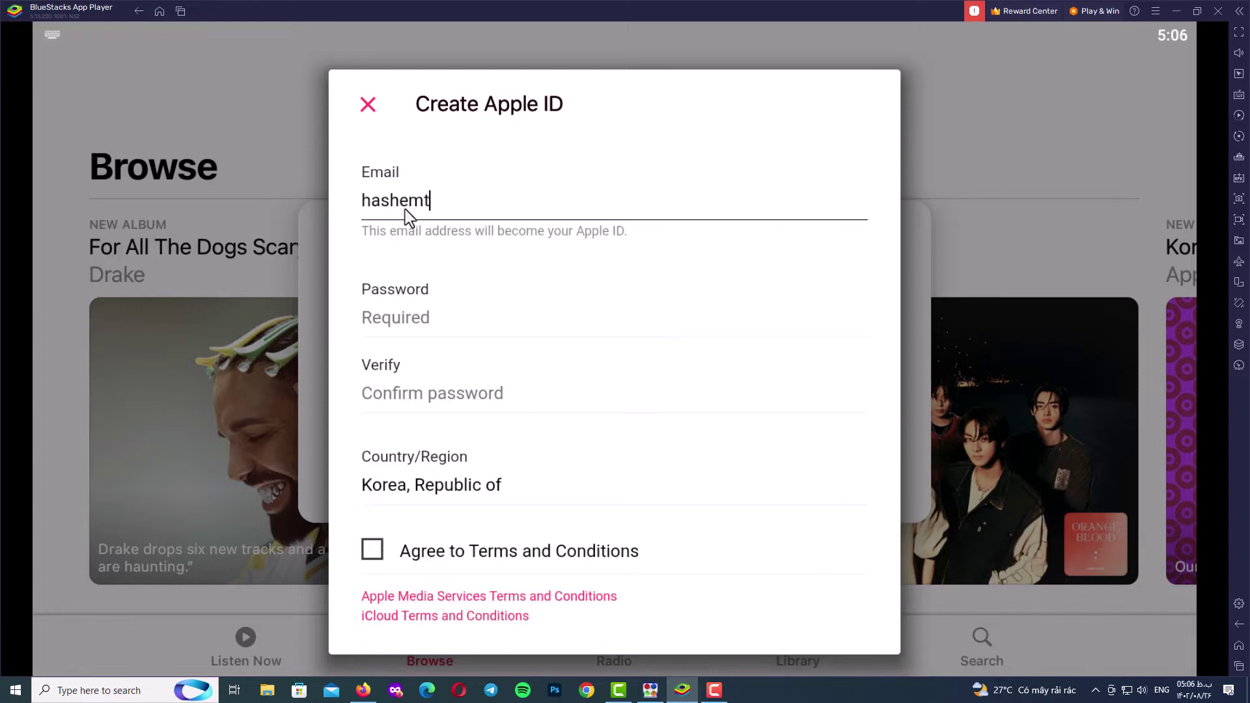
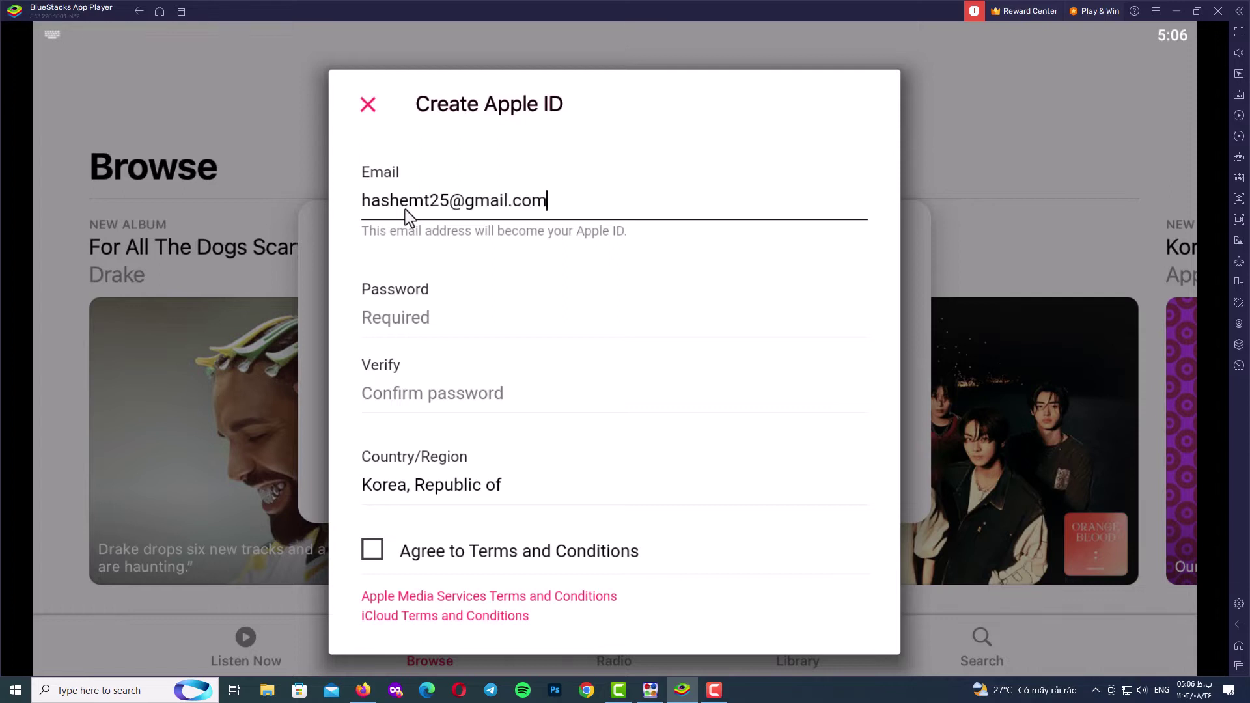
# Type the account password in Password and again in Verify
pyautogui.click(414, 321)
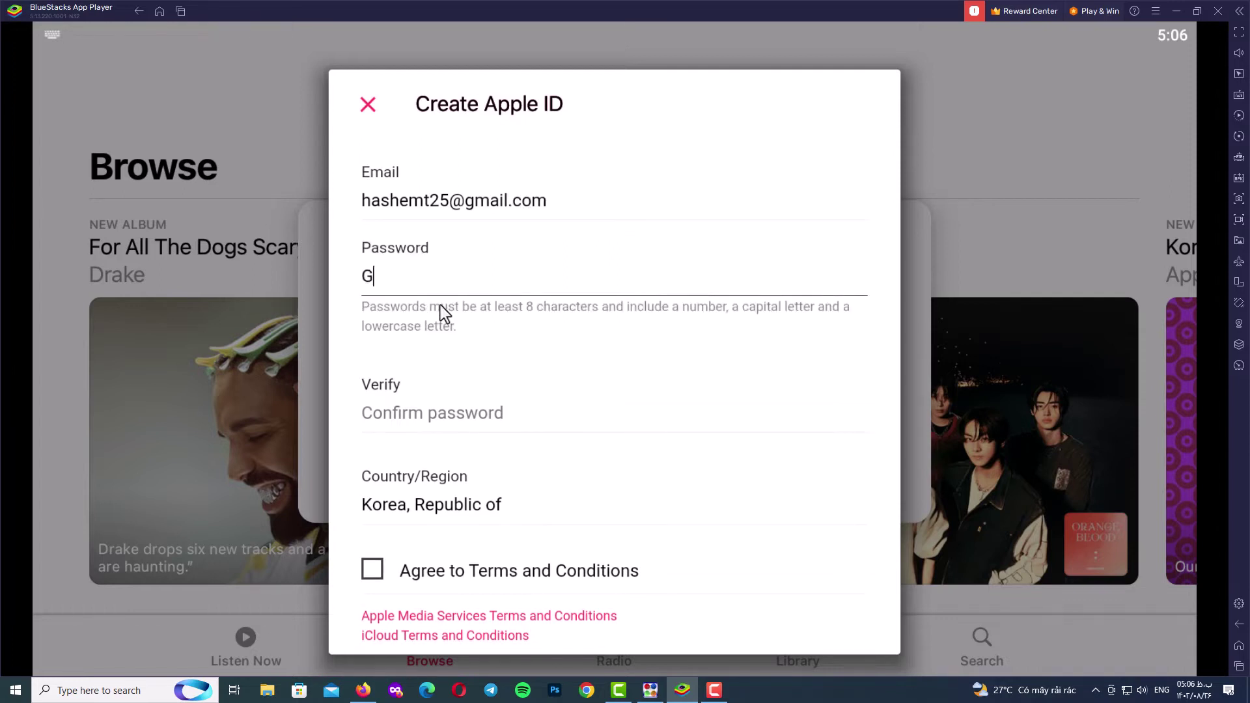
pyautogui.click(420, 420)
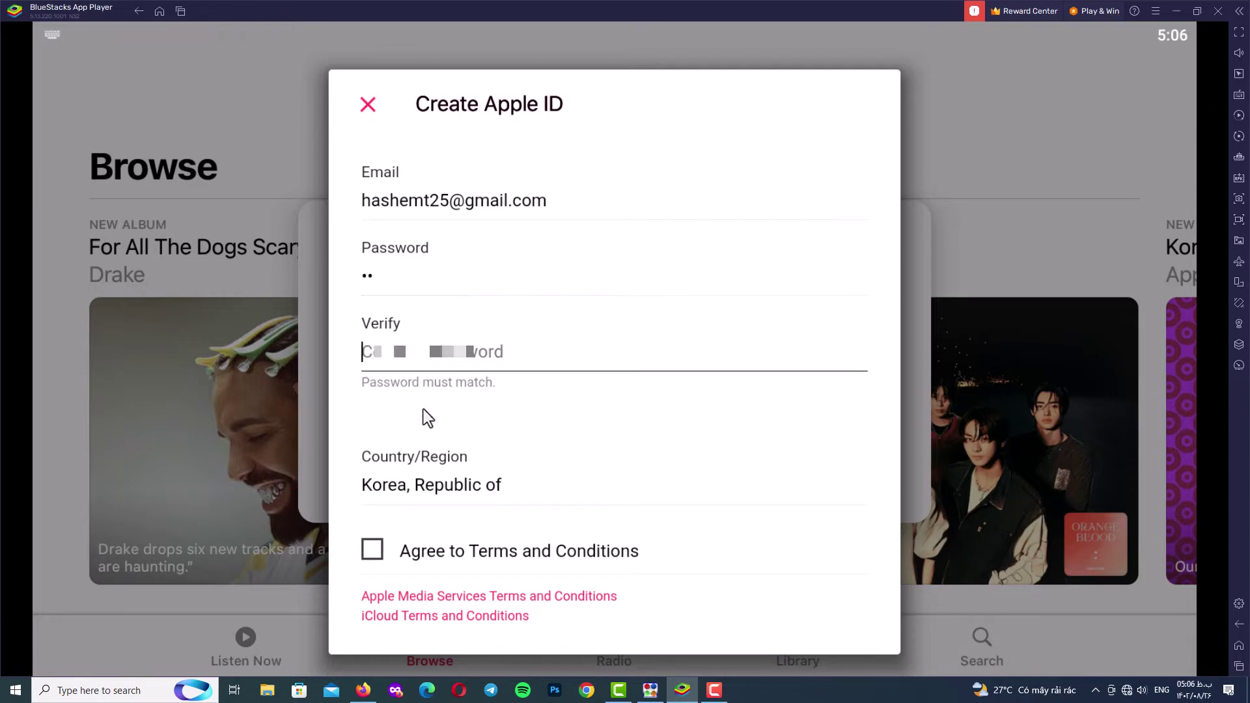
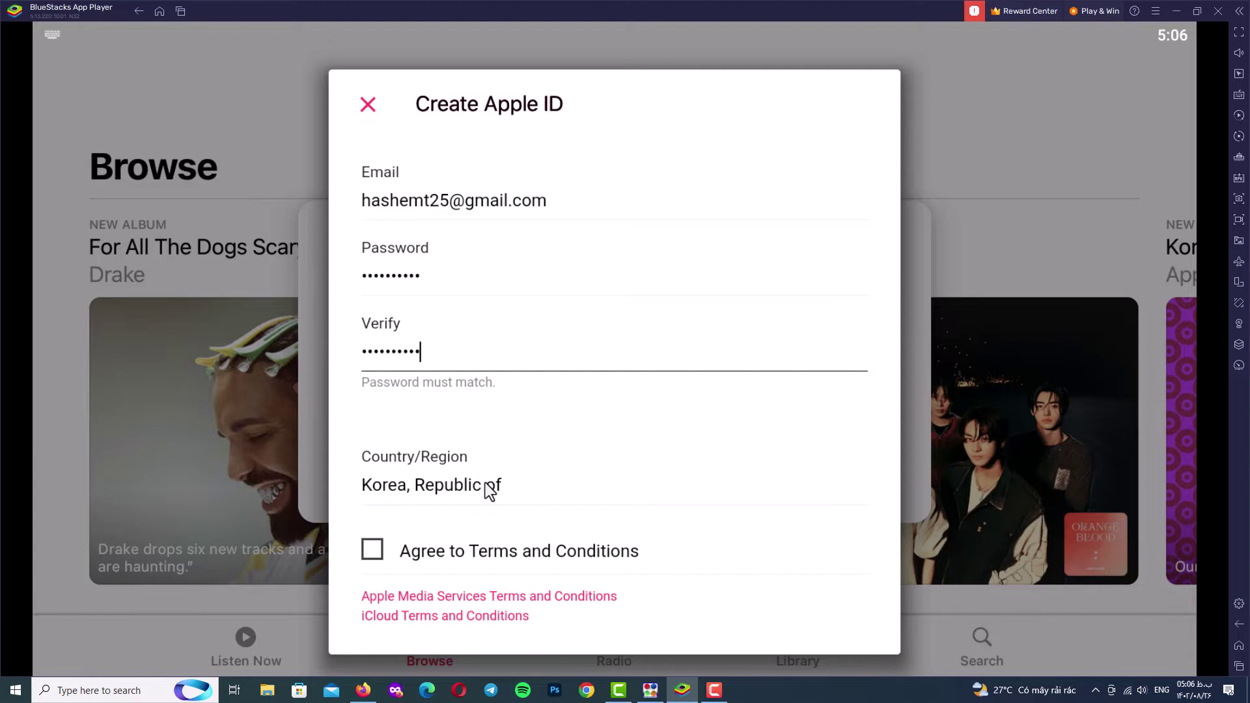
# Choose United States as the Country/Region
pyautogui.click(455, 439)
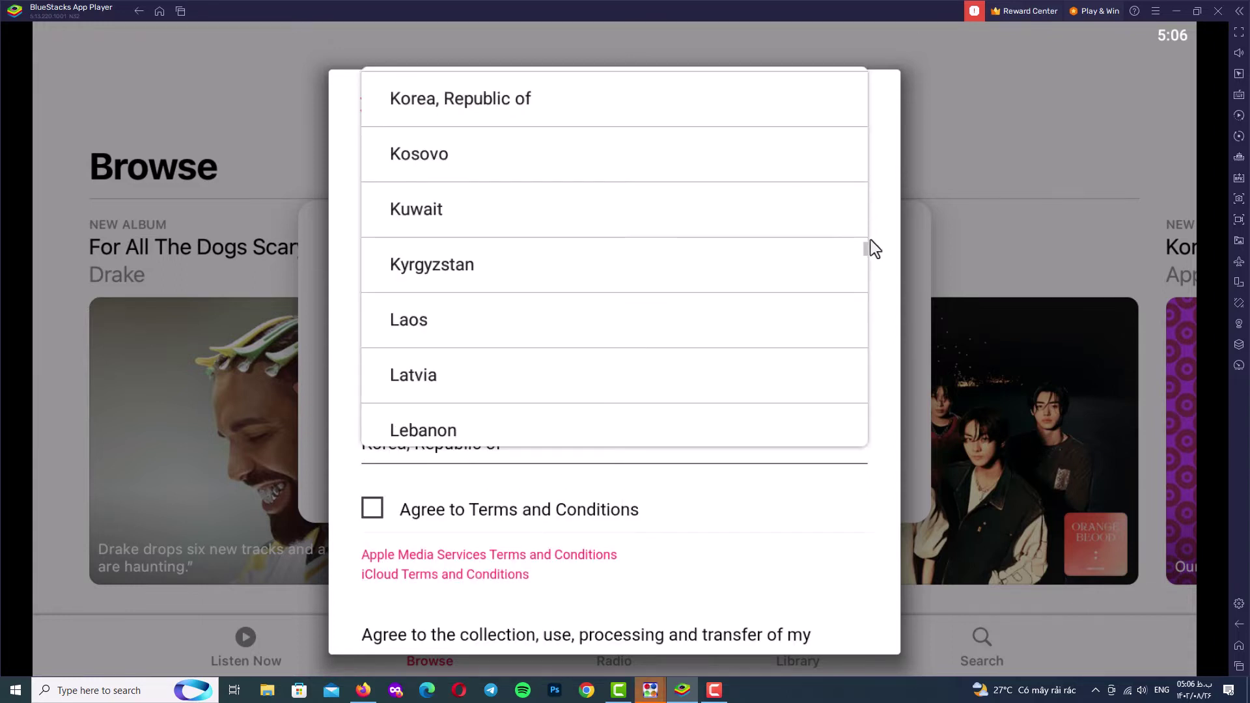
pyautogui.scroll(-2, 865, 248)
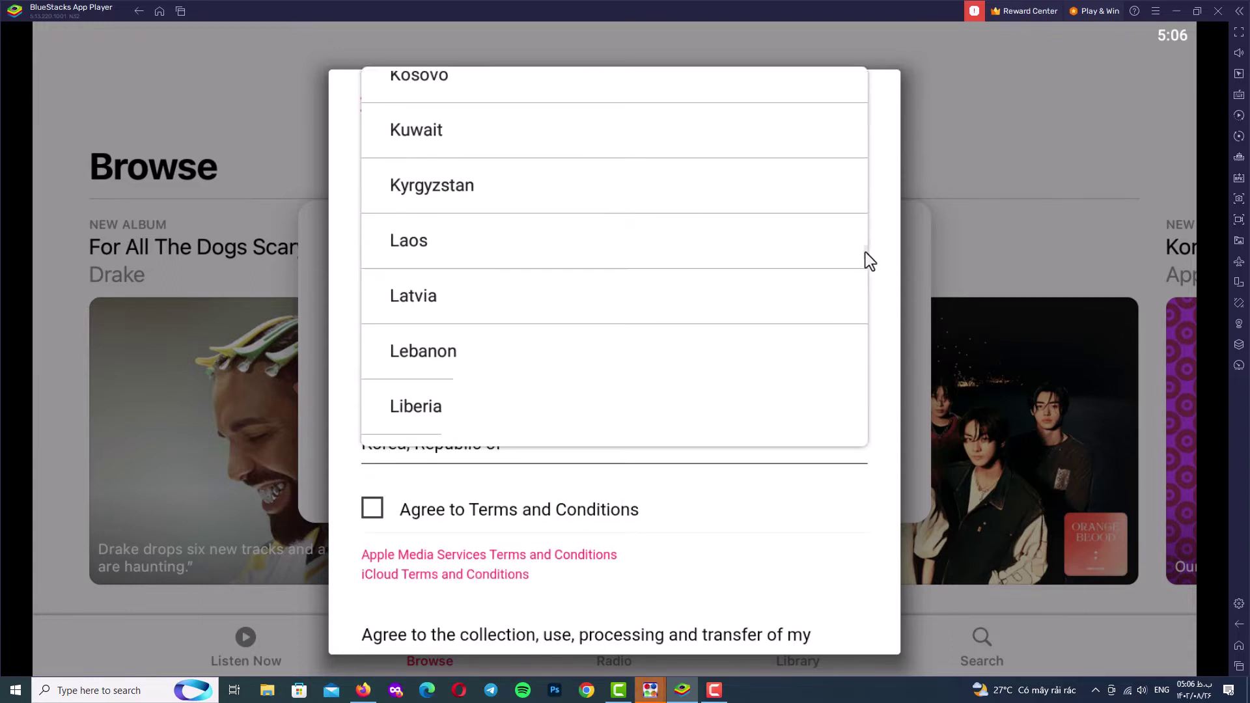
pyautogui.scroll(1, 697, 390)
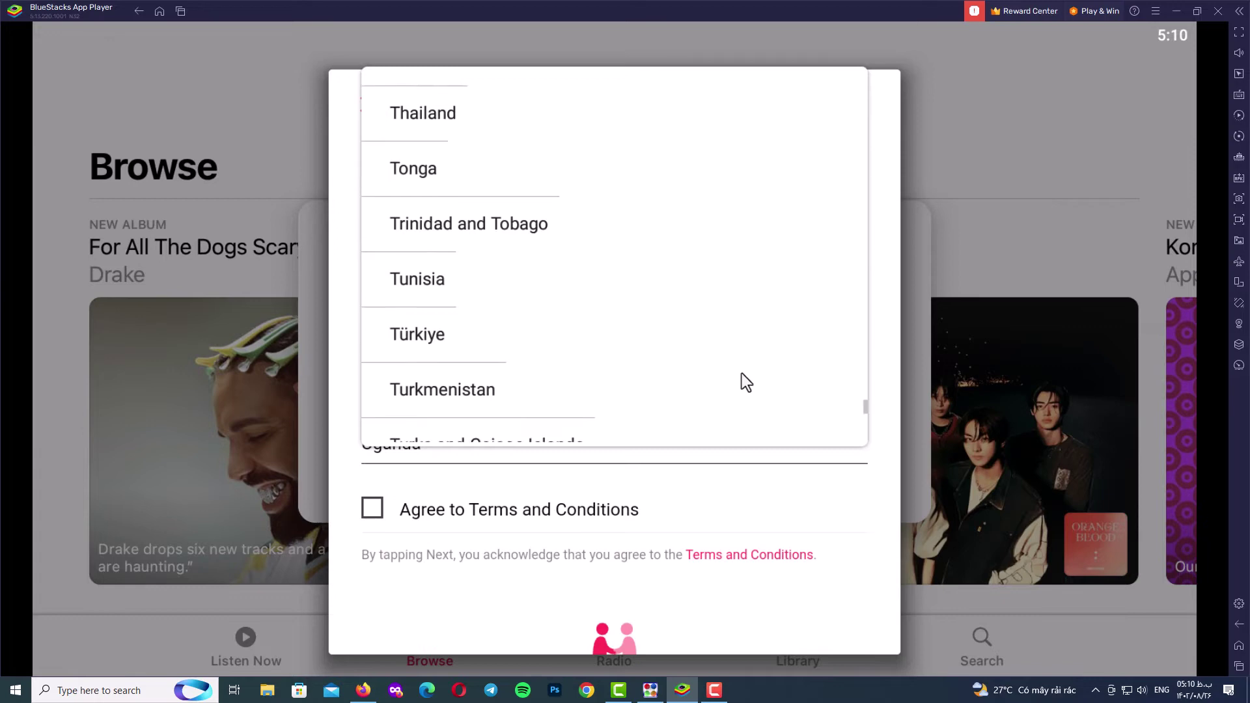
pyautogui.scroll(8, 743, 379)
pyautogui.scroll(-3, 858, 243)
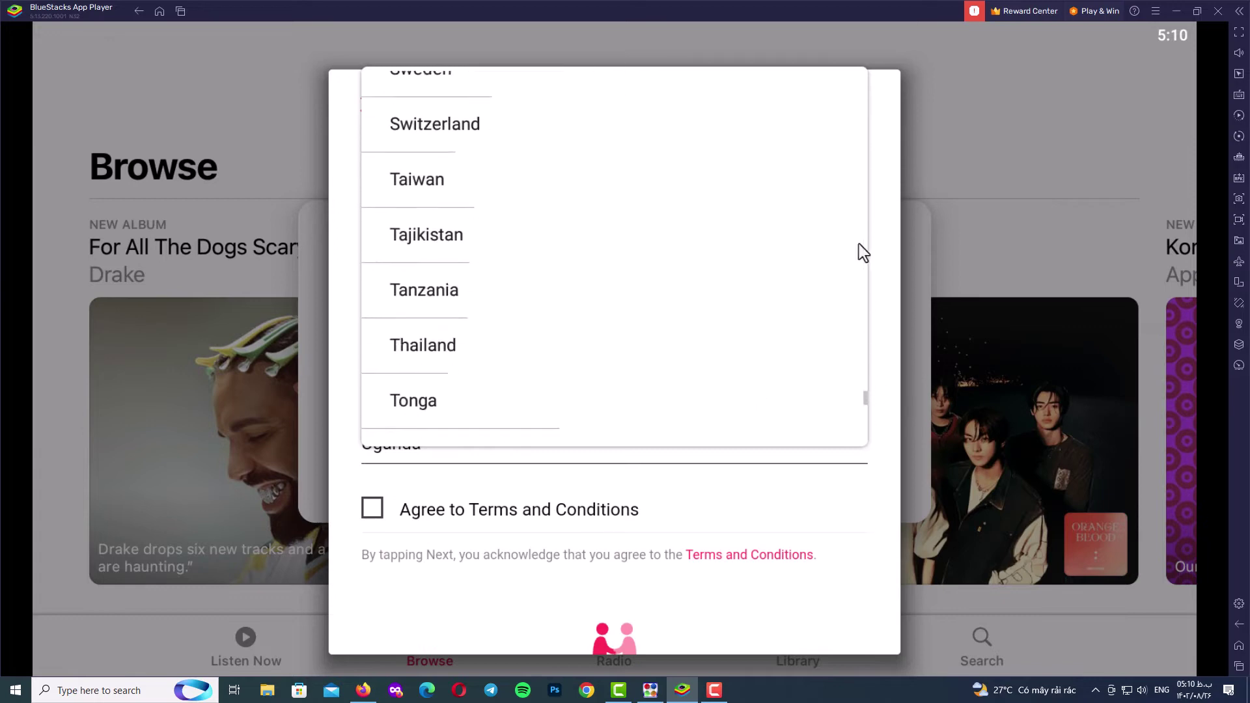
pyautogui.scroll(-10, 858, 244)
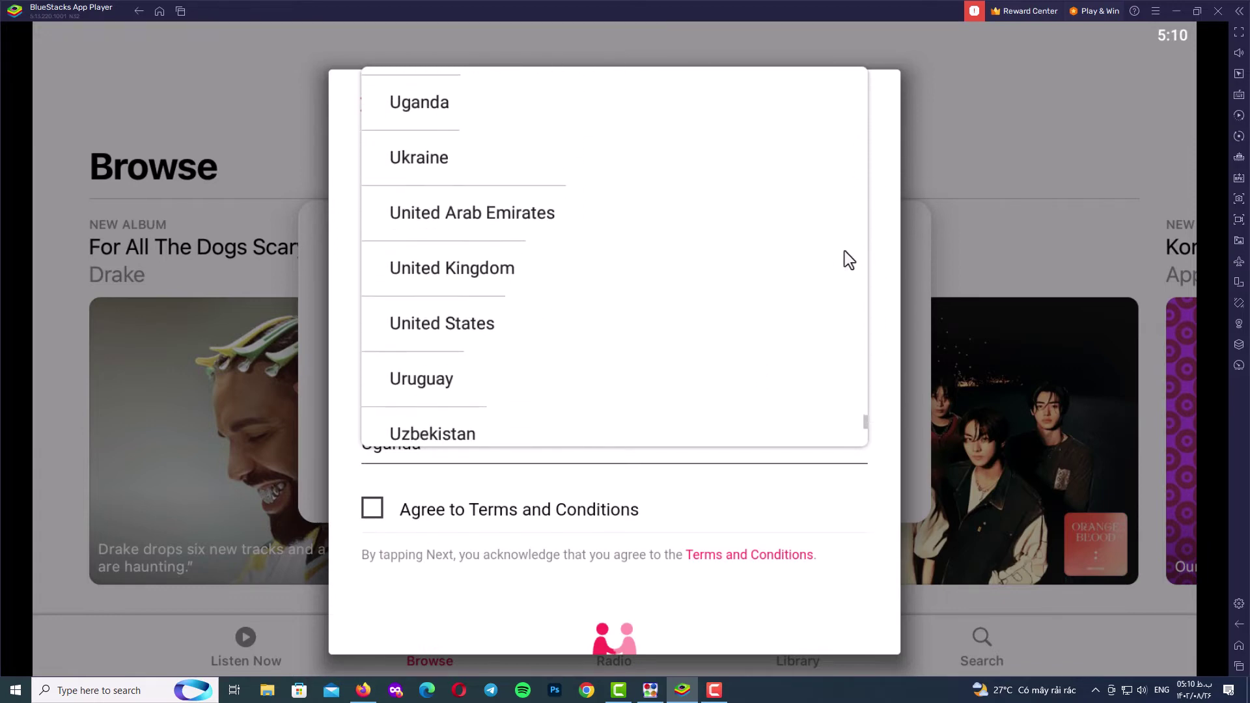
pyautogui.scroll(1, 848, 259)
pyautogui.click(452, 369)
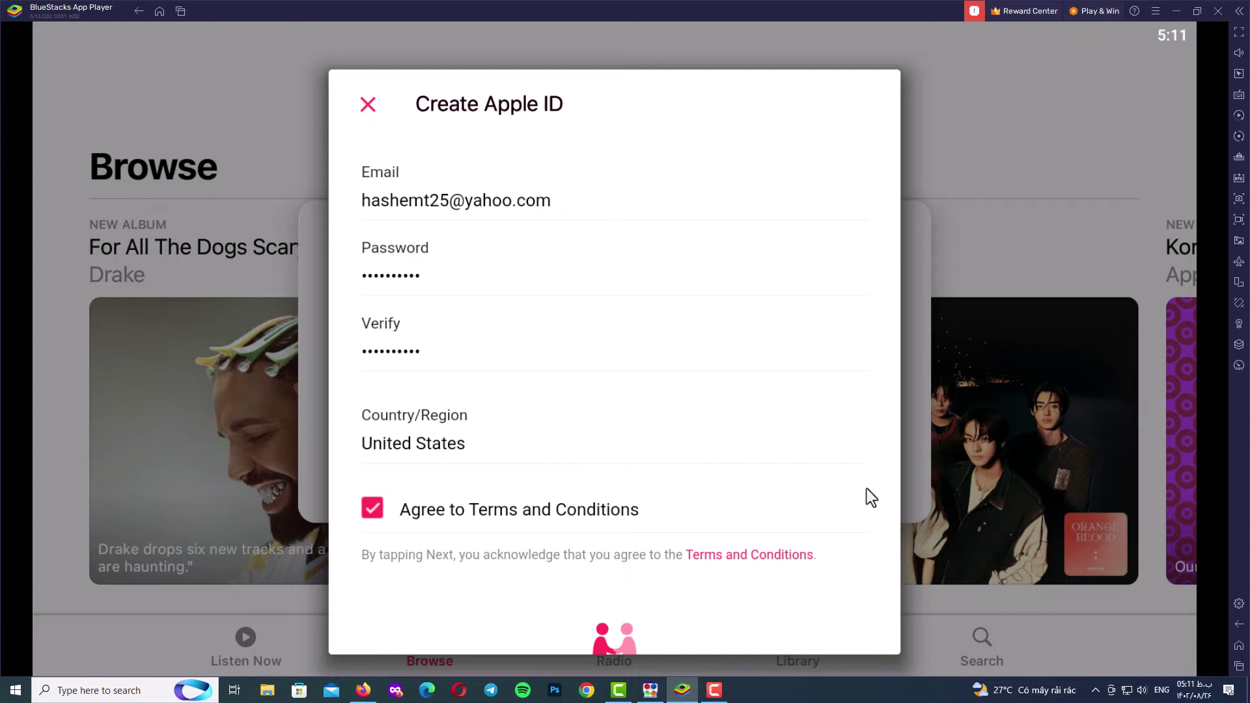
# Change the e-mail address domain from yahoo to gmail and scroll down to Next
pyautogui.click(463, 202)
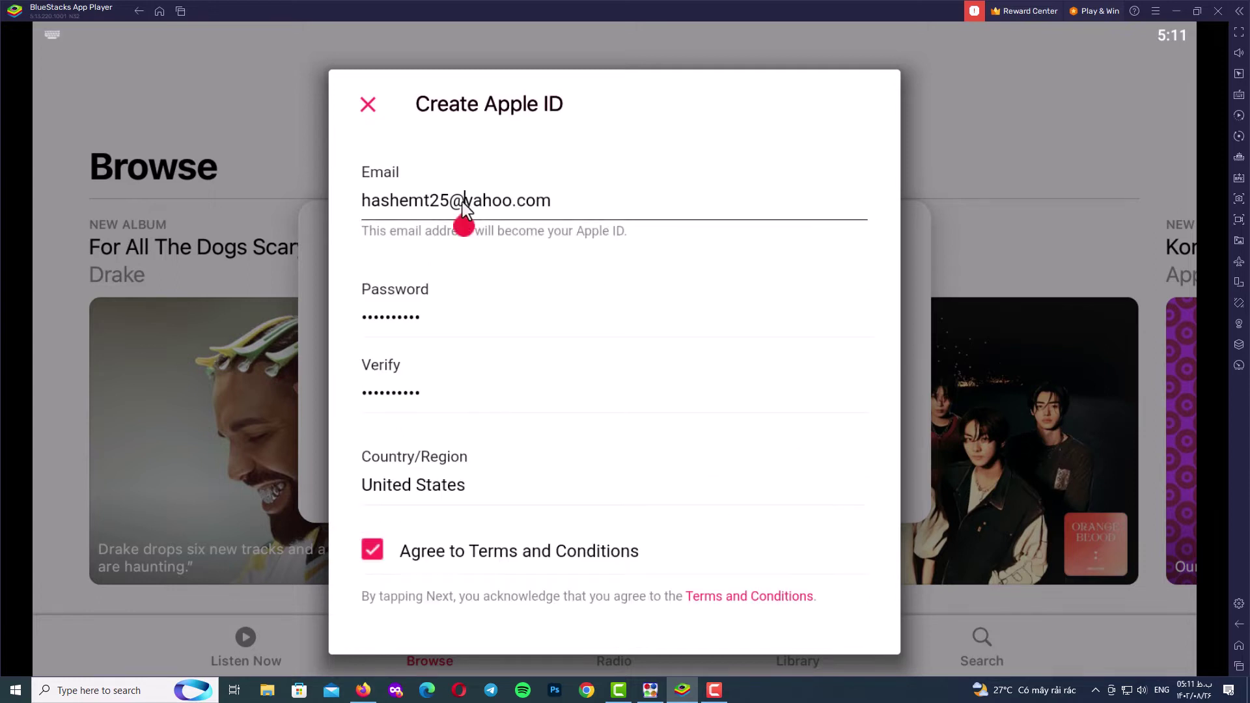
pyautogui.click(510, 201)
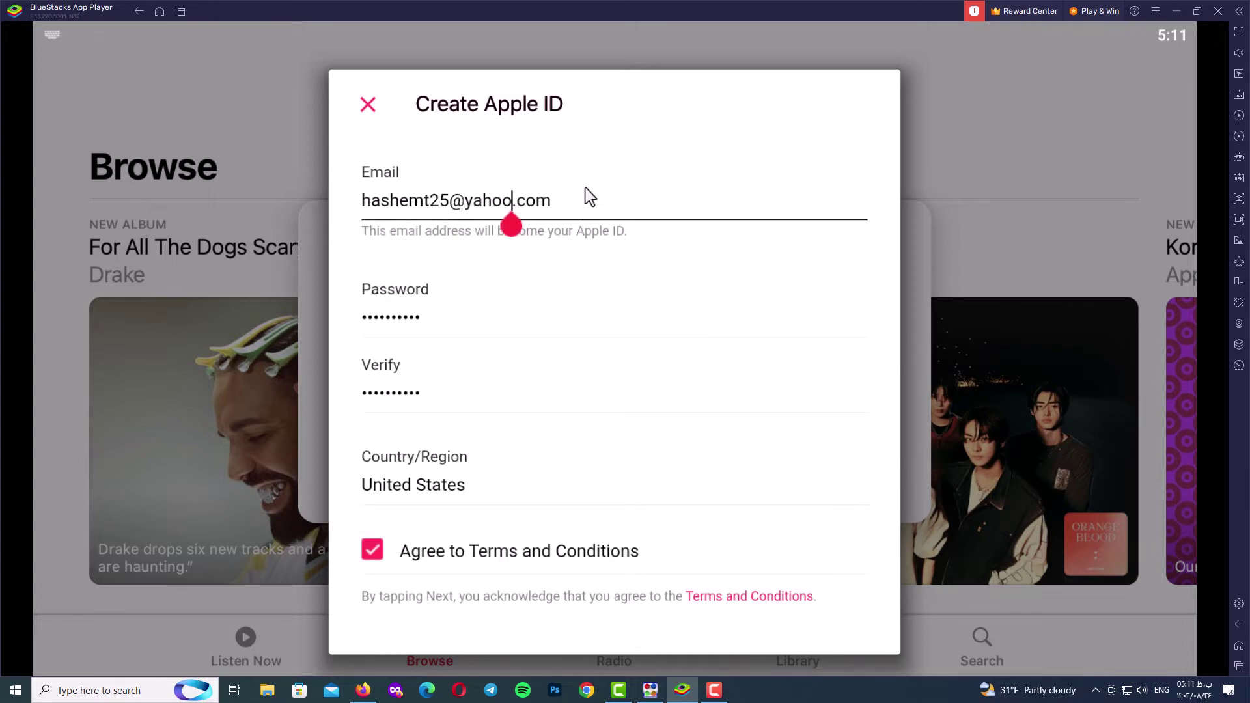
pyautogui.press('BackSpace')
pyautogui.press('BackSpace')
pyautogui.press('BackSpace')
pyautogui.press('BackSpace')
pyautogui.press('BackSpace')
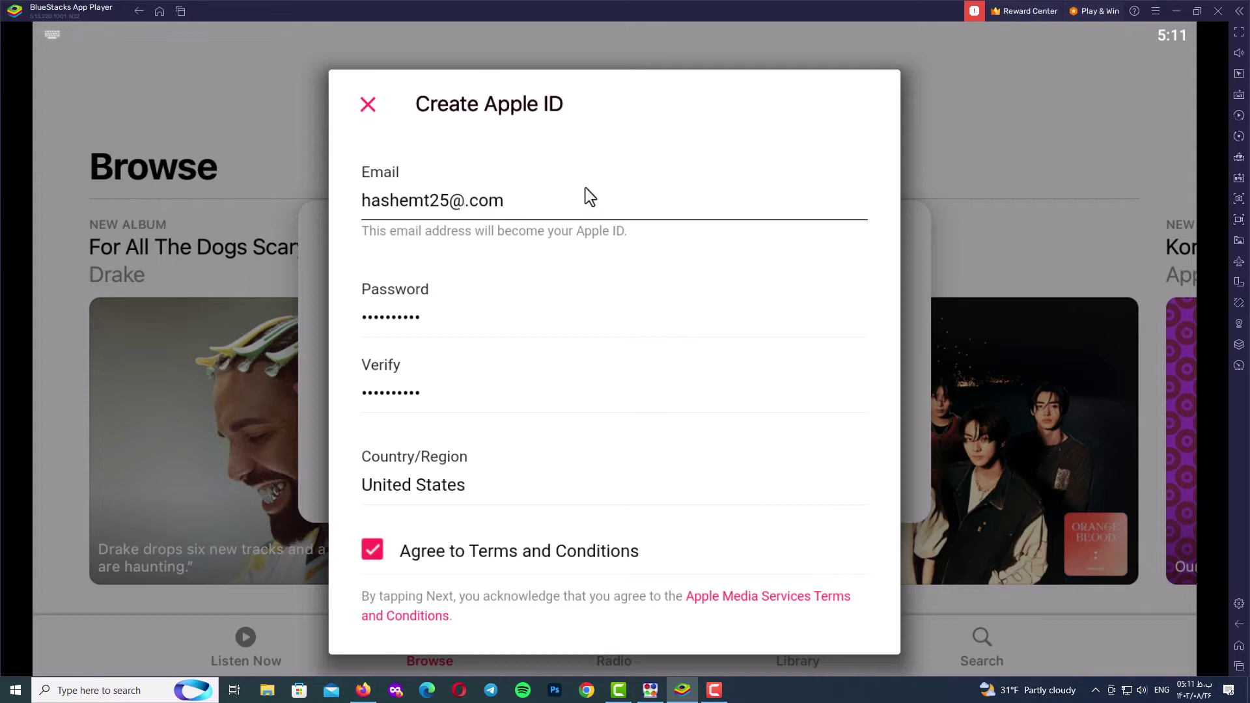
pyautogui.write('gmail')
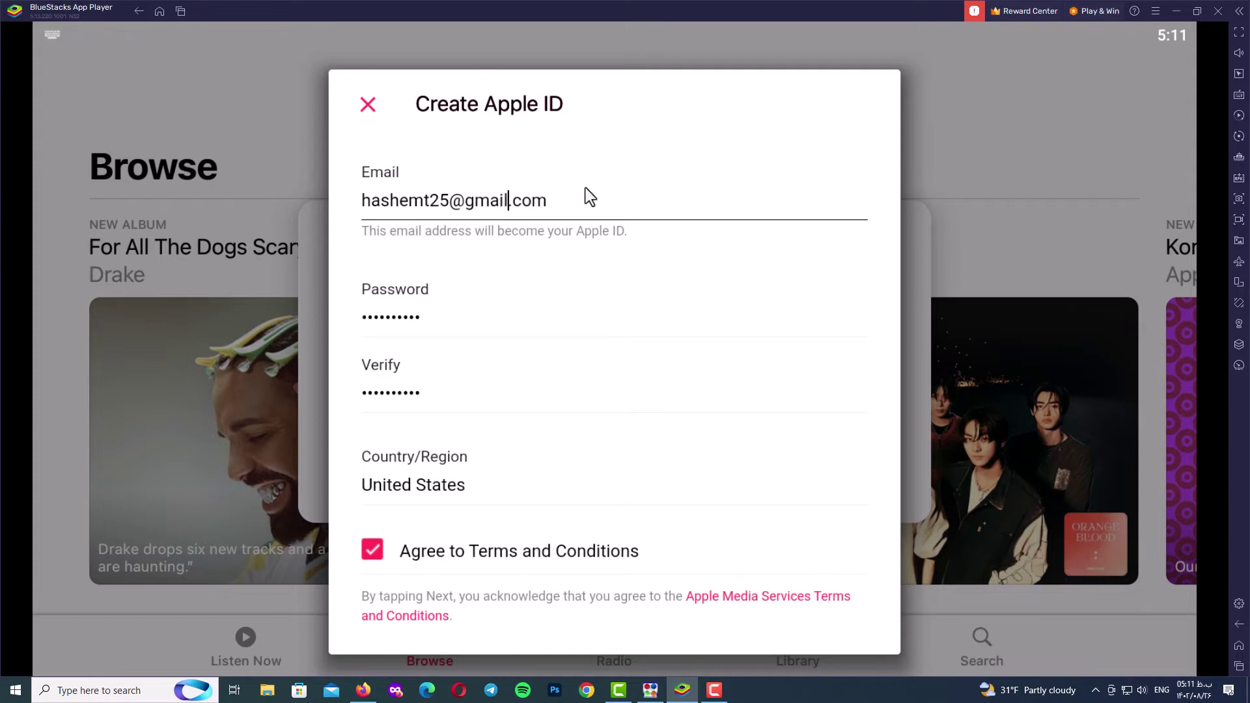
pyautogui.click(895, 448)
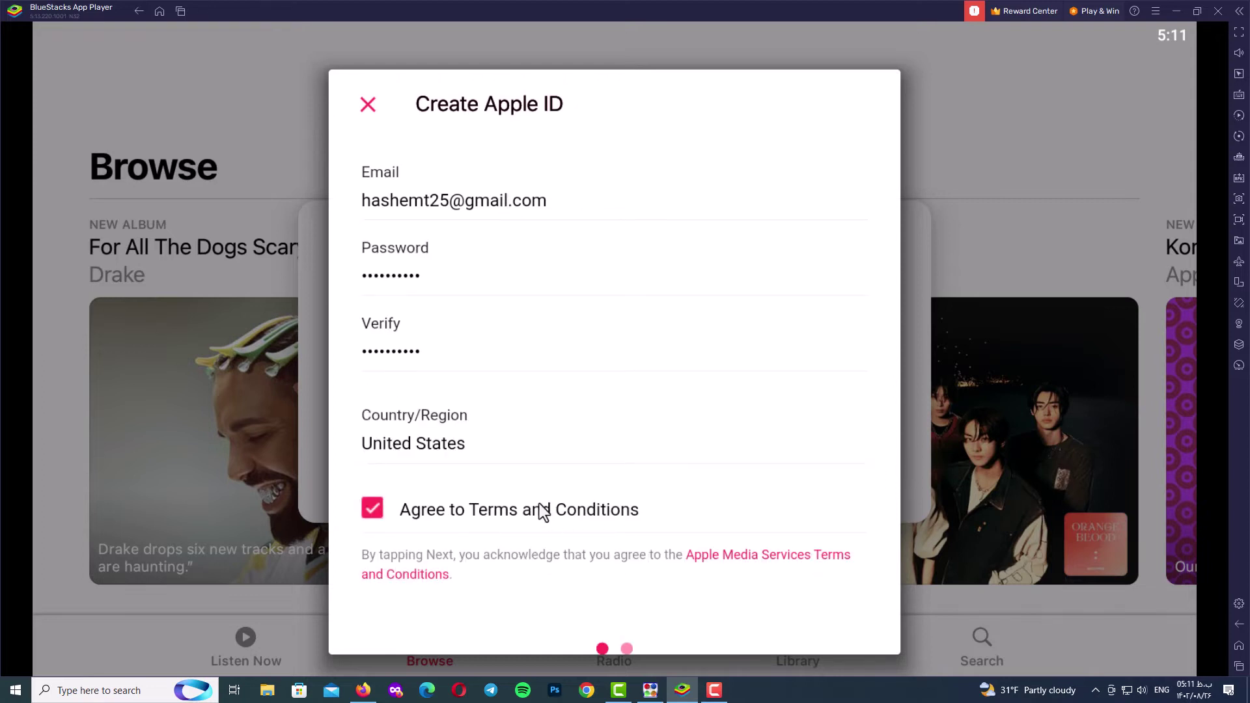
pyautogui.scroll(2, 830, 443)
pyautogui.scroll(-3, 829, 444)
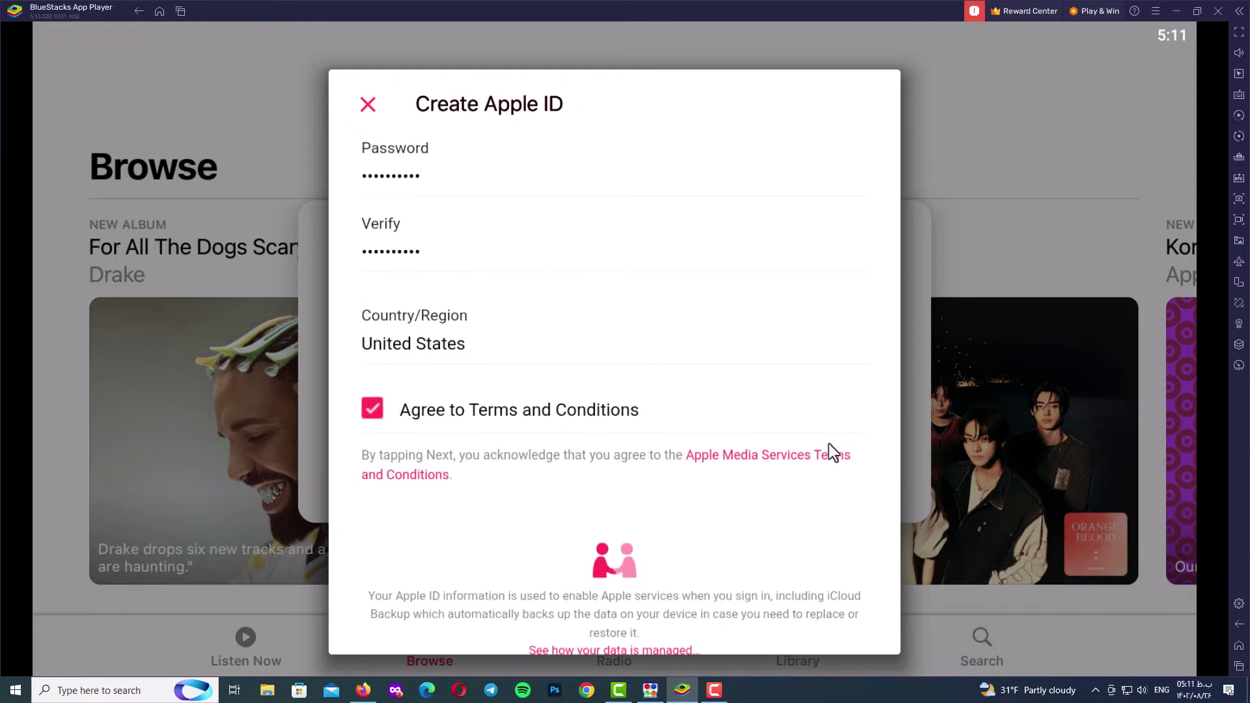
pyautogui.scroll(3, 825, 452)
pyautogui.scroll(2, 820, 510)
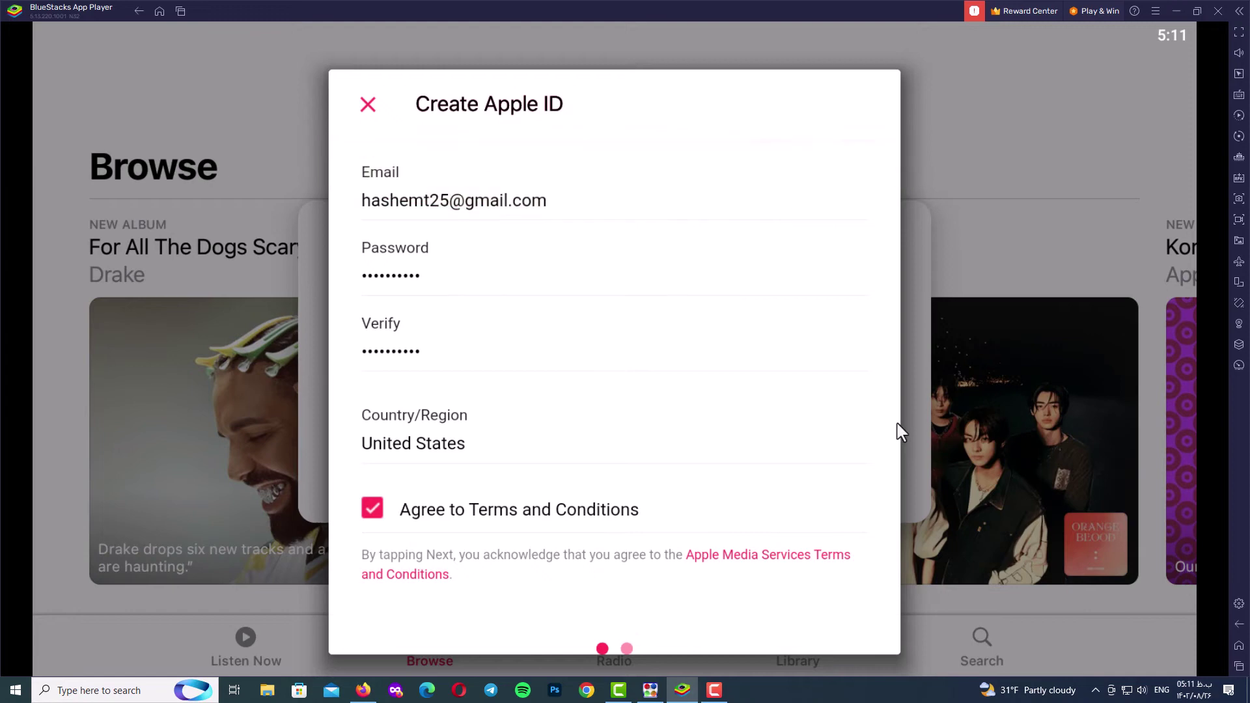
pyautogui.scroll(2, 893, 455)
pyautogui.scroll(2, 894, 498)
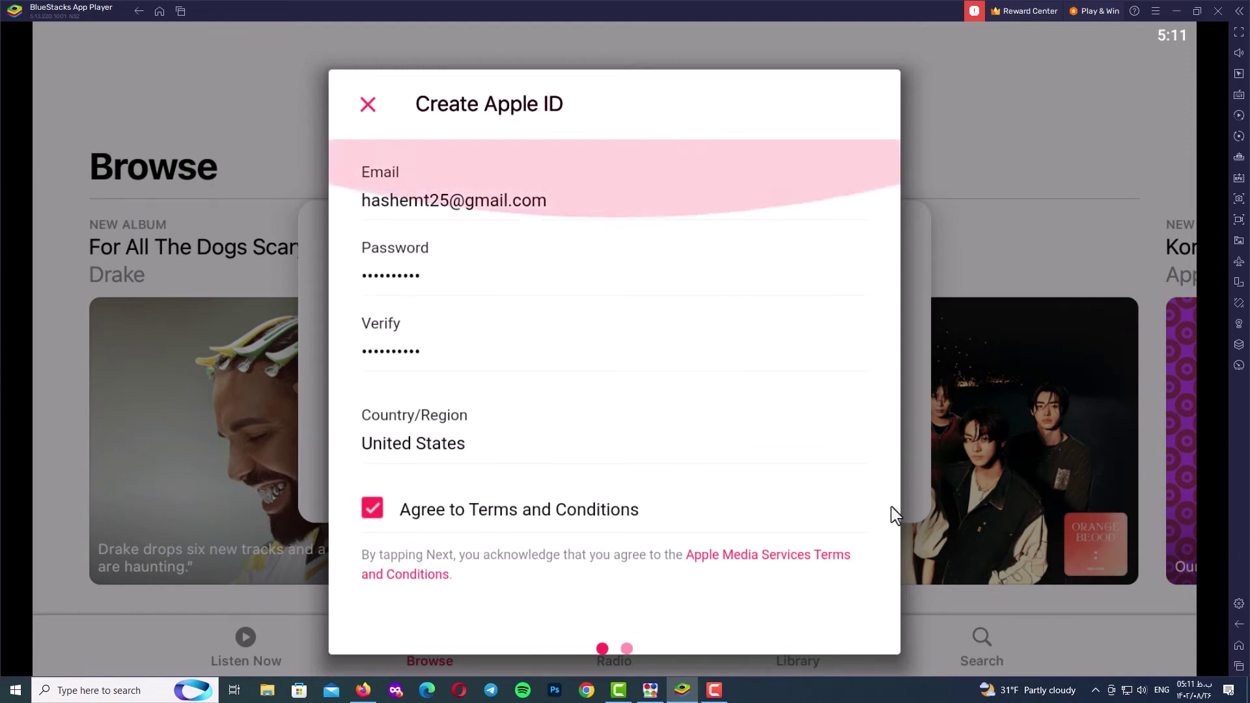
pyautogui.moveTo(832, 593); pyautogui.dragTo(825, 138)
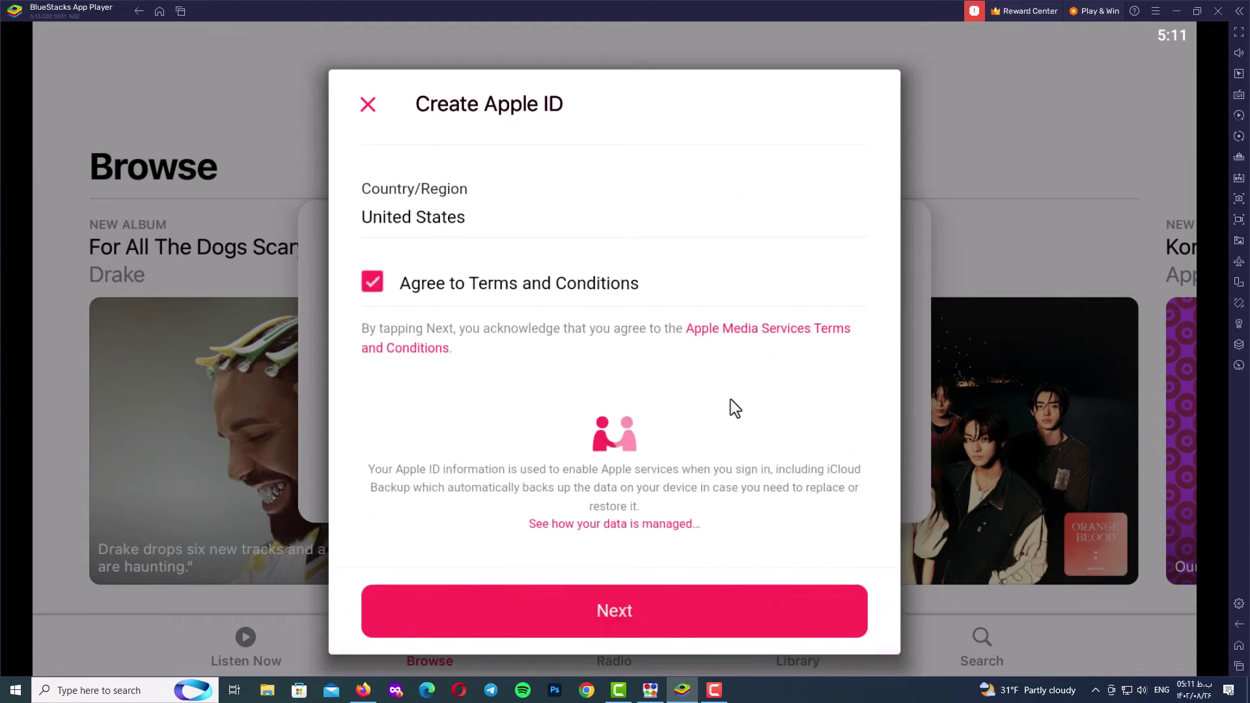
# Continue to the personal information page and enter the first and last name
pyautogui.click(626, 616)
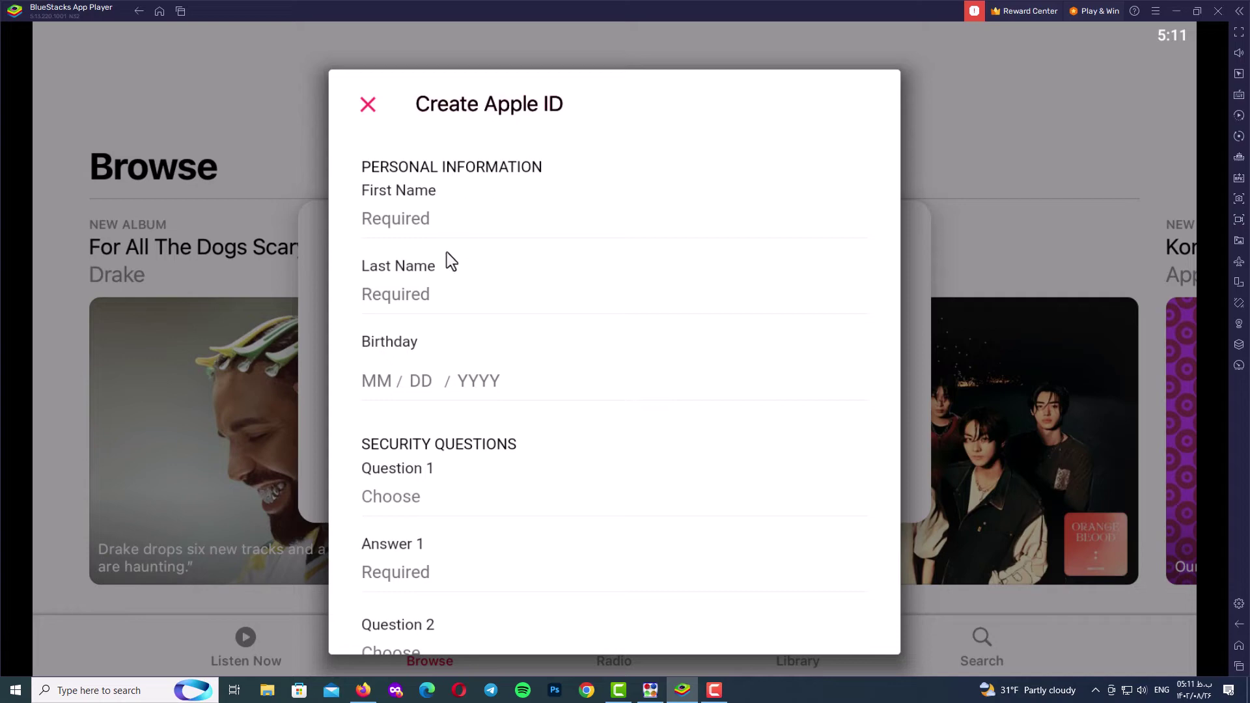
pyautogui.click(410, 224)
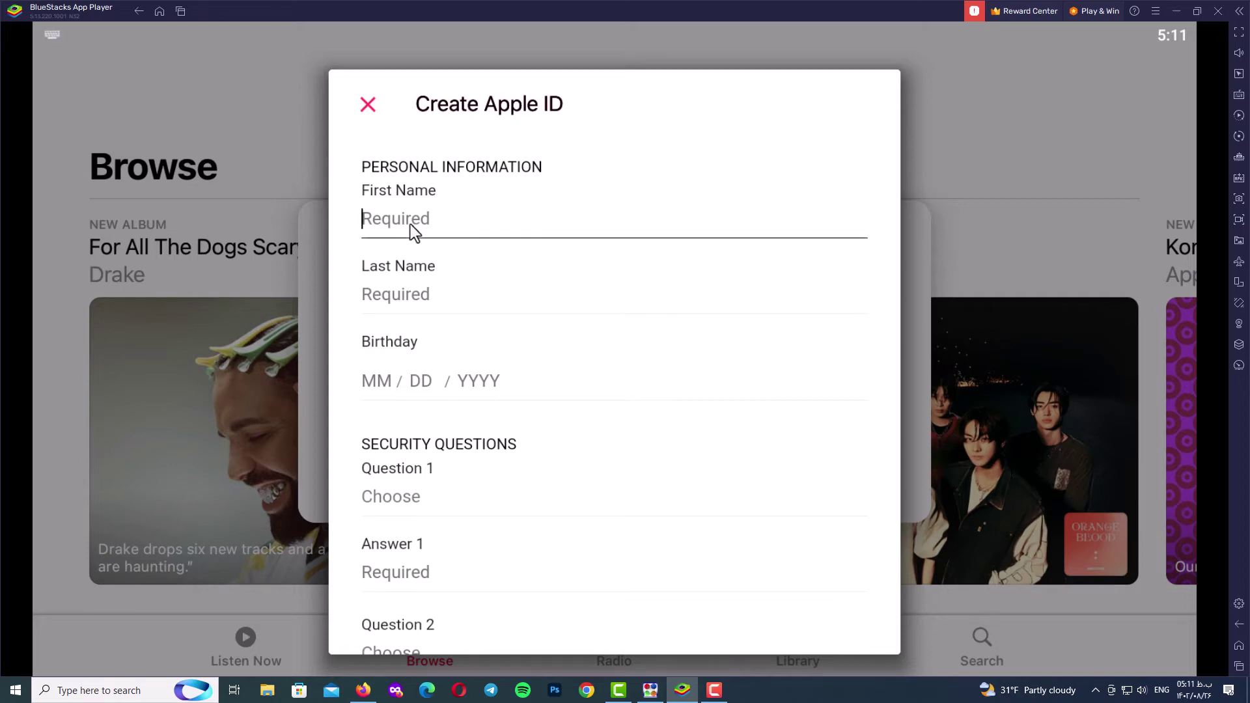
pyautogui.write('hashem')
pyautogui.press('Tab')
pyautogui.write('tzx')
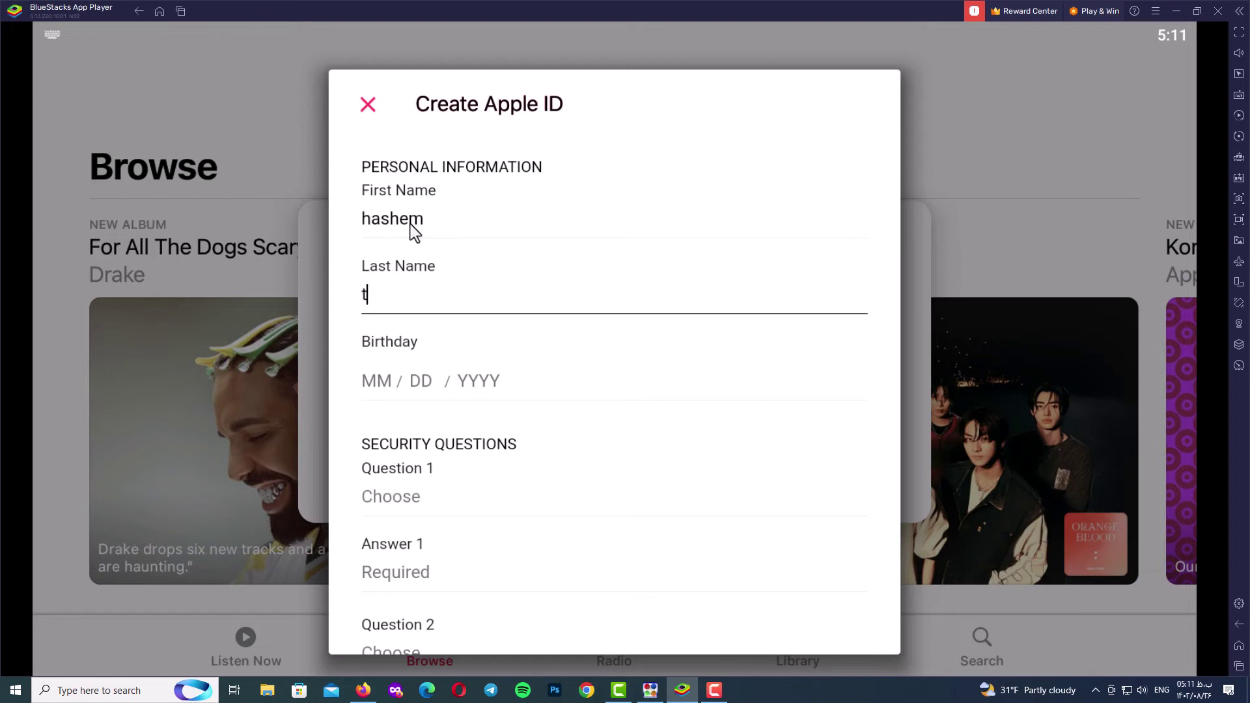
# Enter the birthday and scroll down through the security questions
pyautogui.click(383, 384)
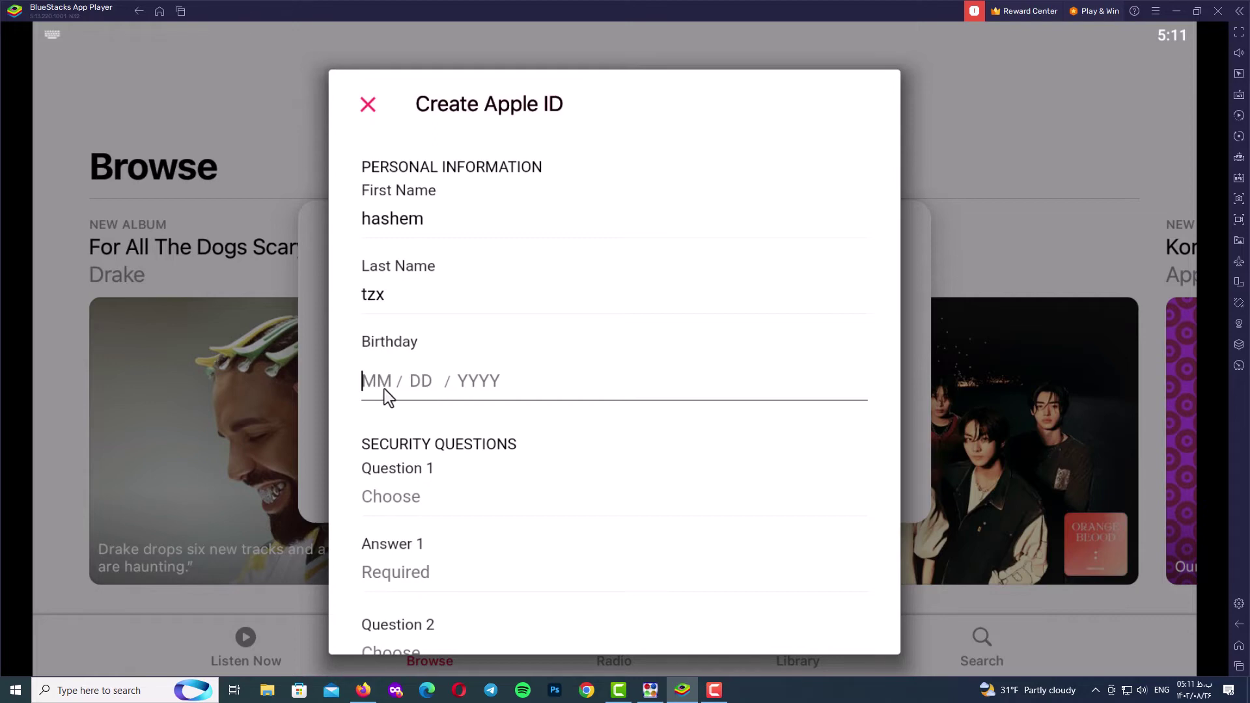
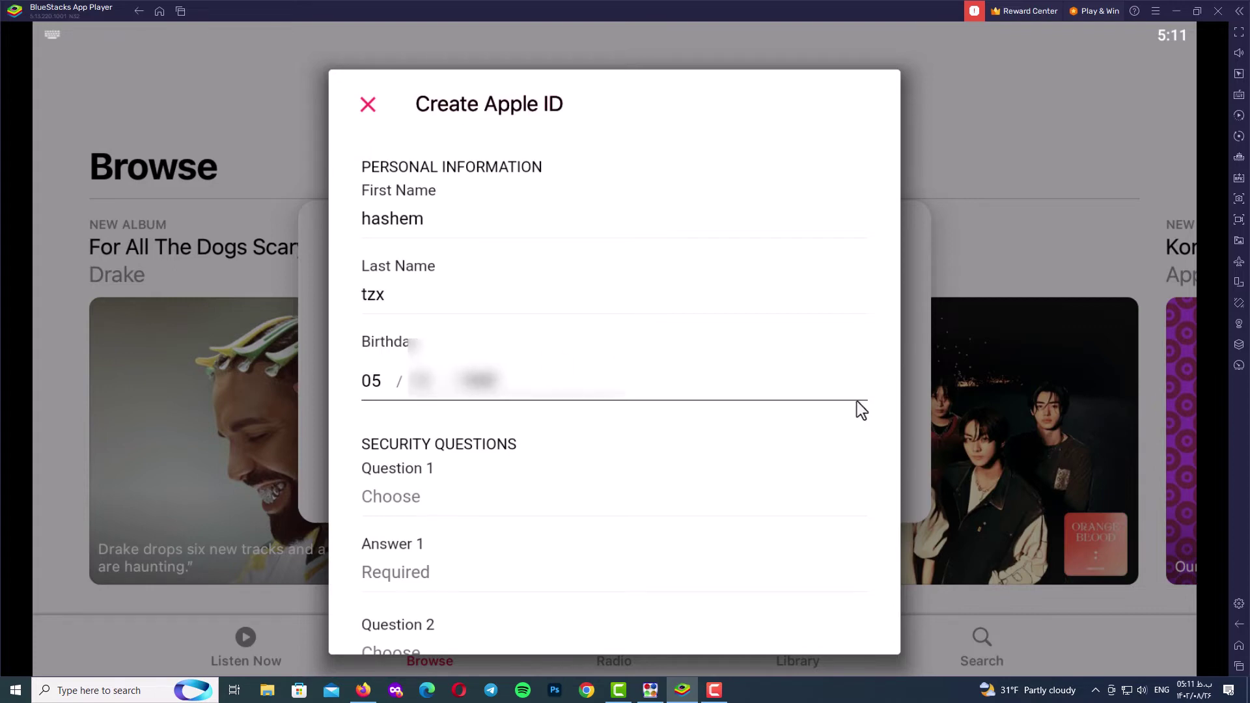
pyautogui.scroll(-5, 783, 408)
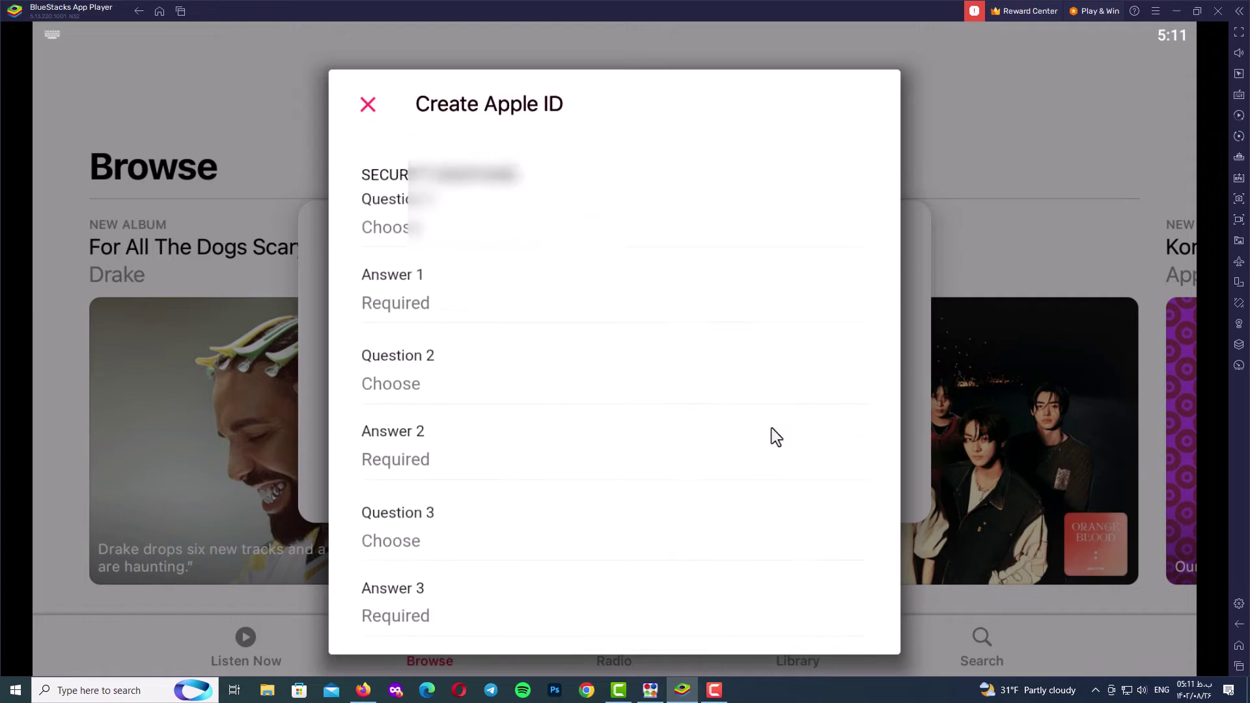
pyautogui.moveTo(771, 428); pyautogui.dragTo(769, 629)
pyautogui.scroll(-2, 797, 267)
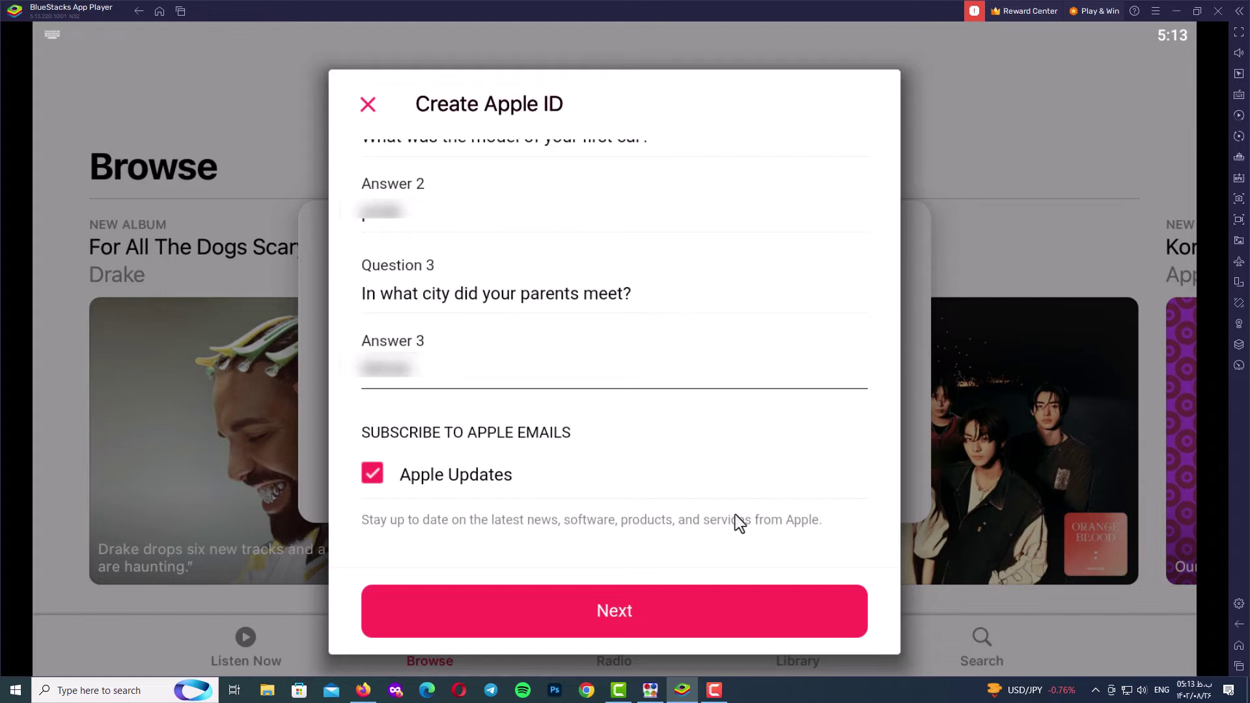
# Submit the personal details and security answers, then scroll through the payment page
pyautogui.click(616, 612)
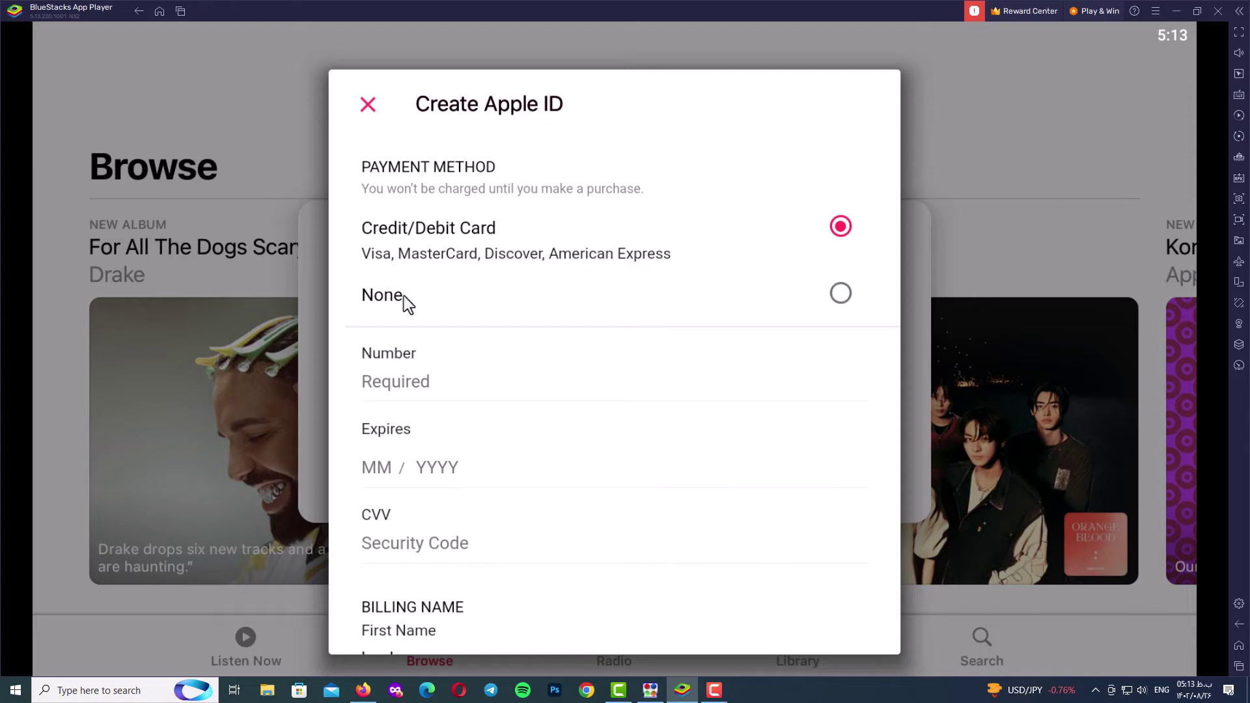
pyautogui.moveTo(575, 314); pyautogui.dragTo(601, 104)
pyautogui.moveTo(578, 383); pyautogui.dragTo(604, 185)
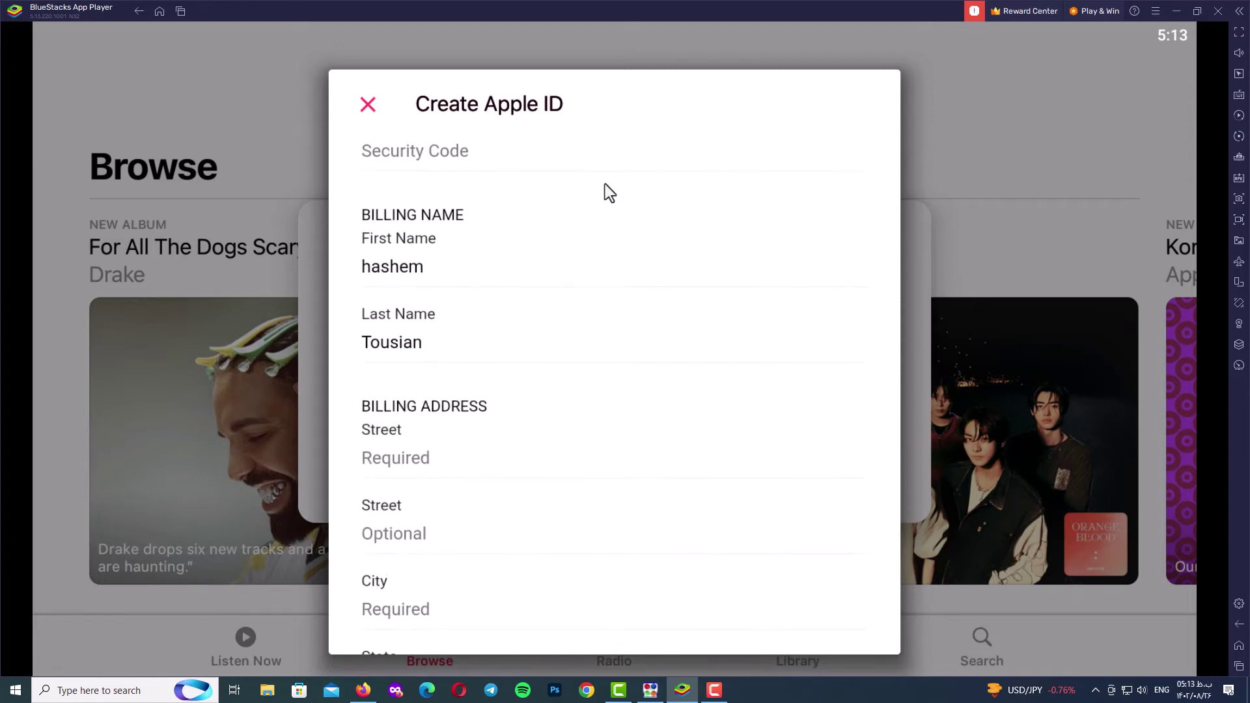
pyautogui.moveTo(589, 539); pyautogui.dragTo(622, 313)
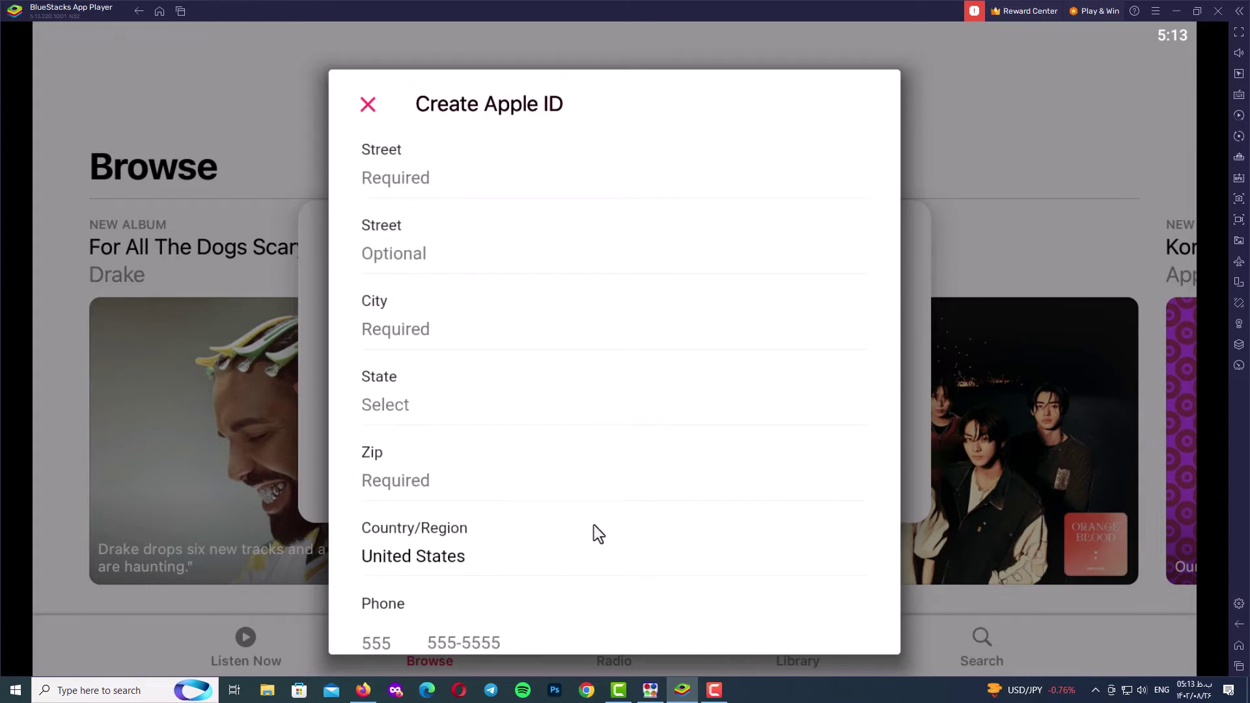
pyautogui.moveTo(594, 533); pyautogui.dragTo(723, 475)
pyautogui.scroll(5, 726, 241)
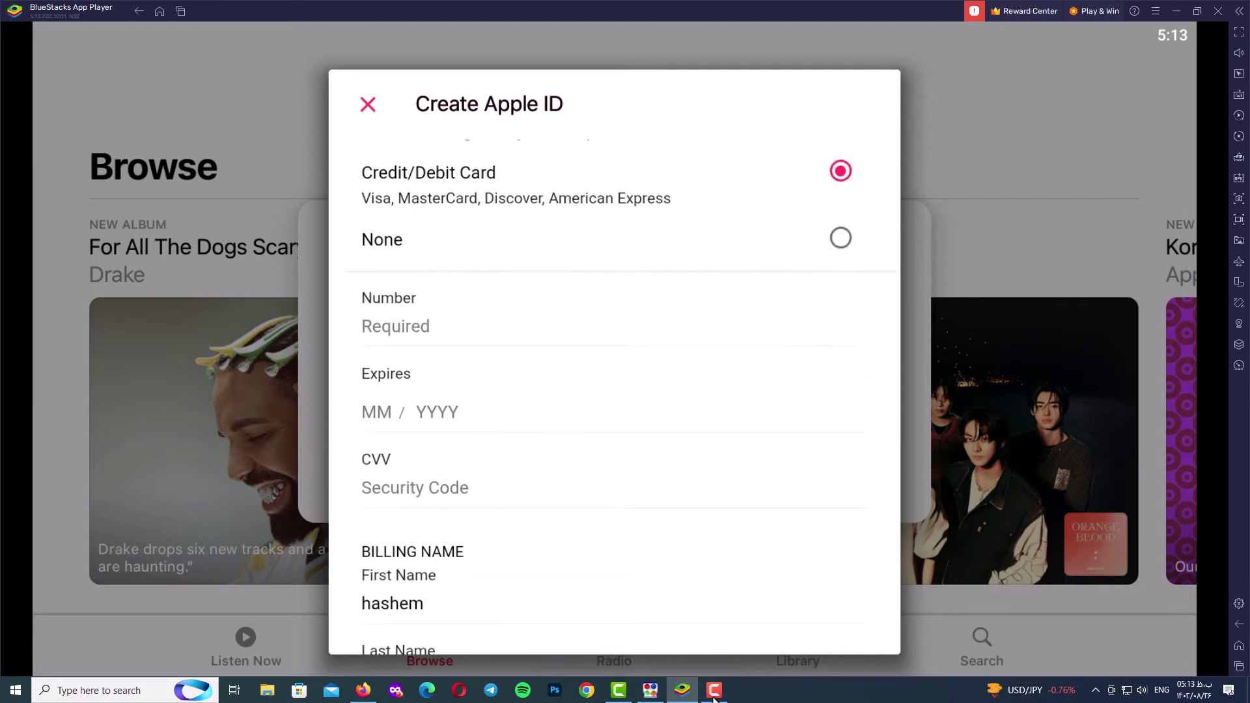
# Select None as the payment method and enter the billing phone number
pyautogui.click(839, 242)
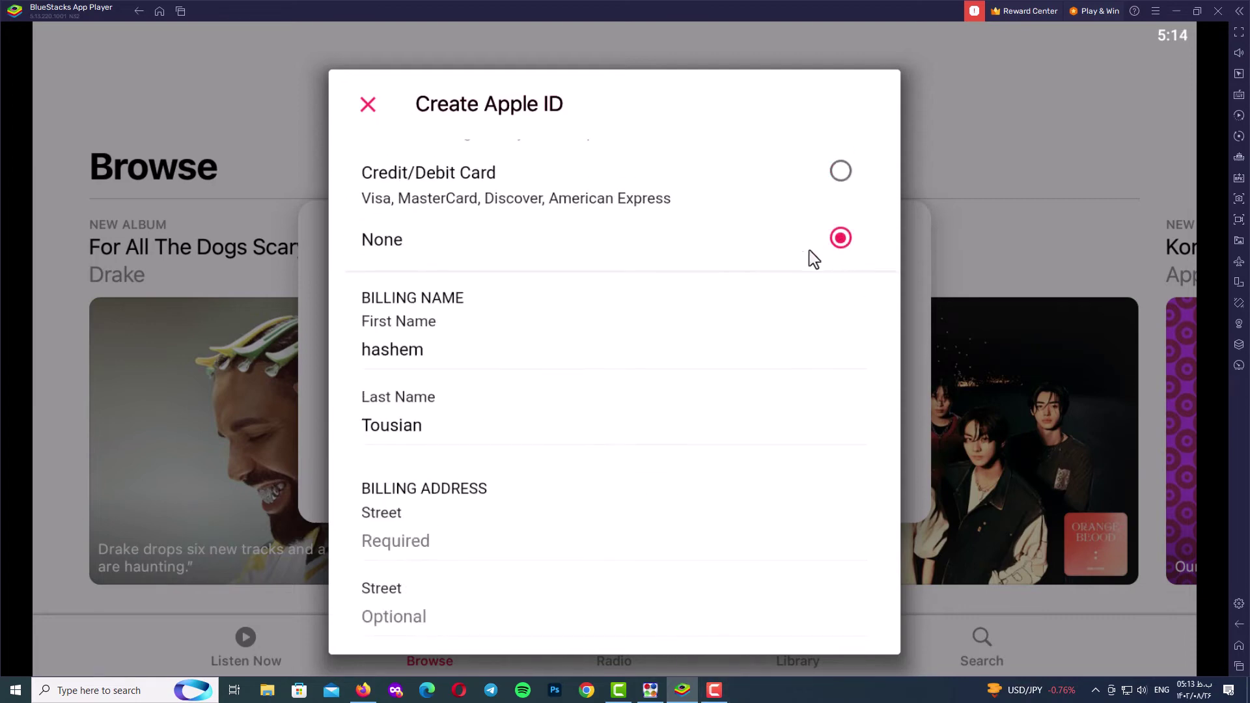
pyautogui.scroll(-10, 626, 201)
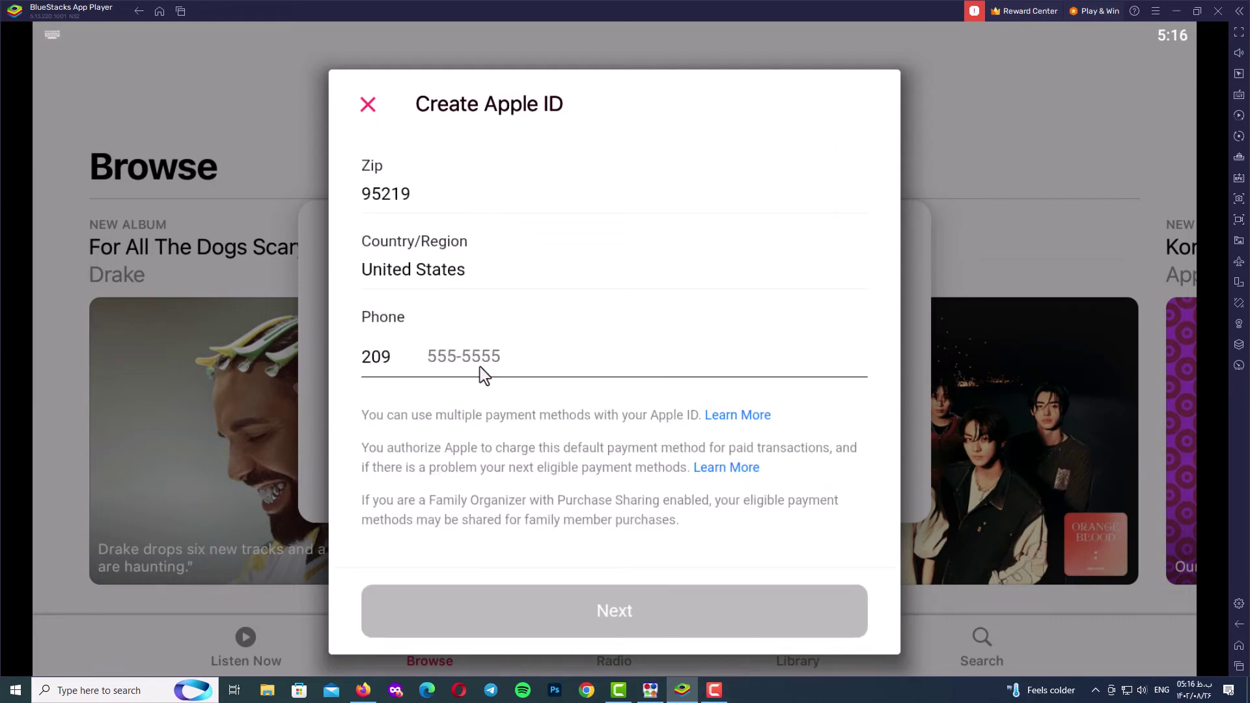
pyautogui.click(479, 366)
pyautogui.write('483-7555')
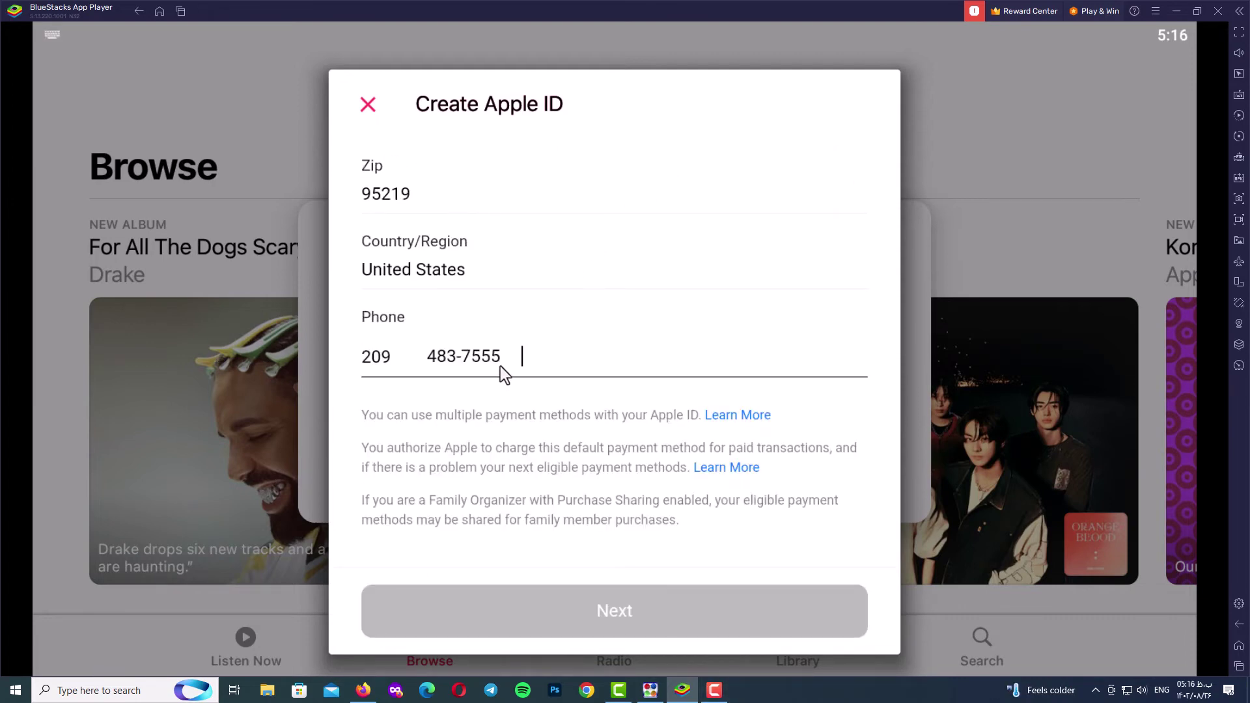
pyautogui.press('Return')
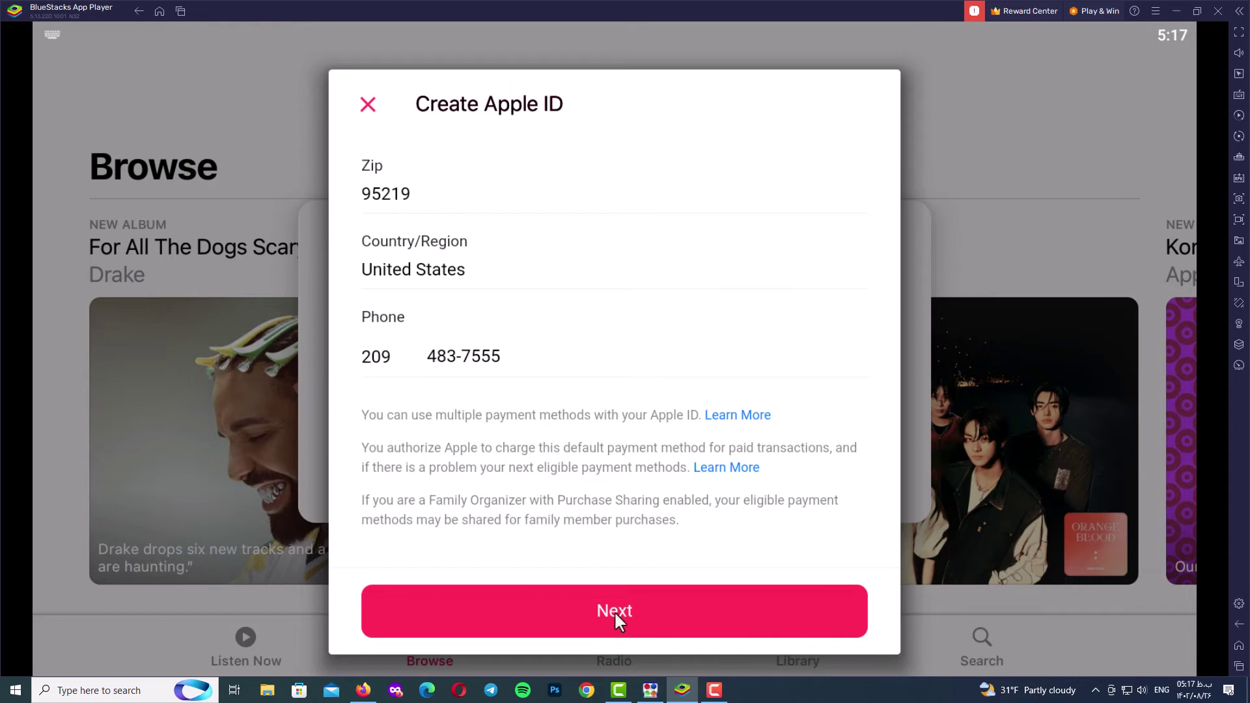
# Submit the billing details to reach Email Verification, then switch to Firefox to check the inbox
pyautogui.click(615, 611)
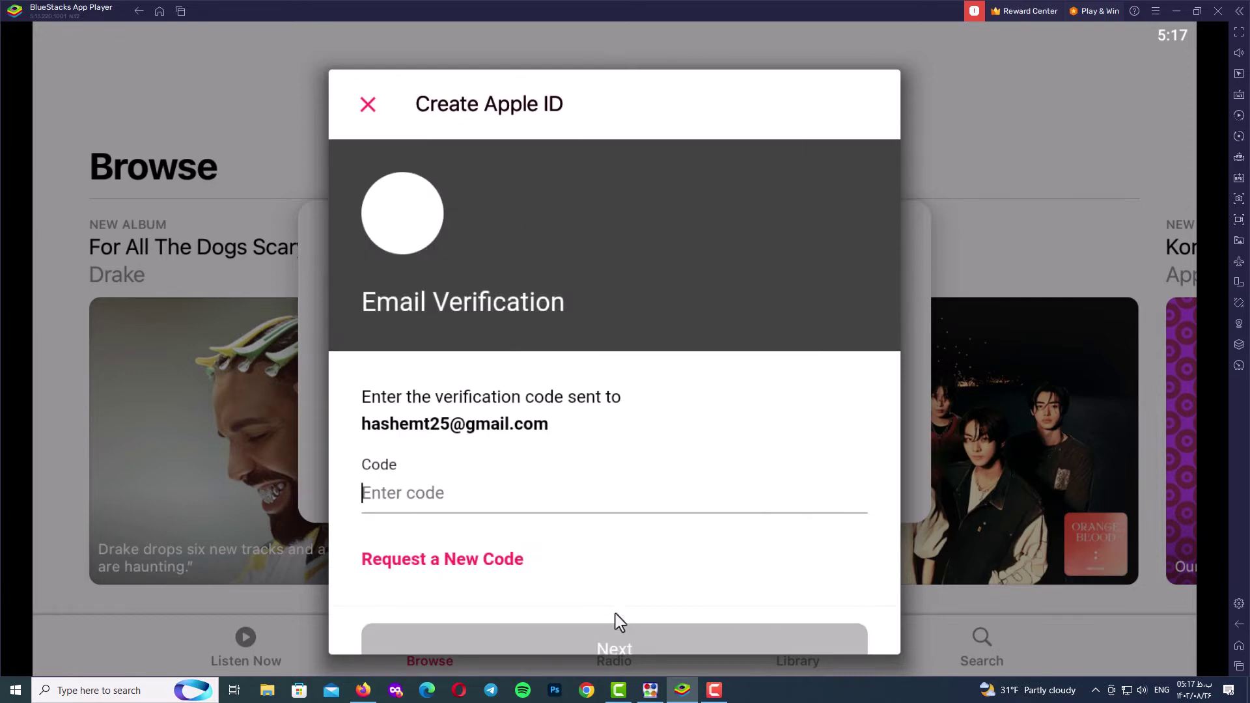
pyautogui.scroll(-3, 693, 306)
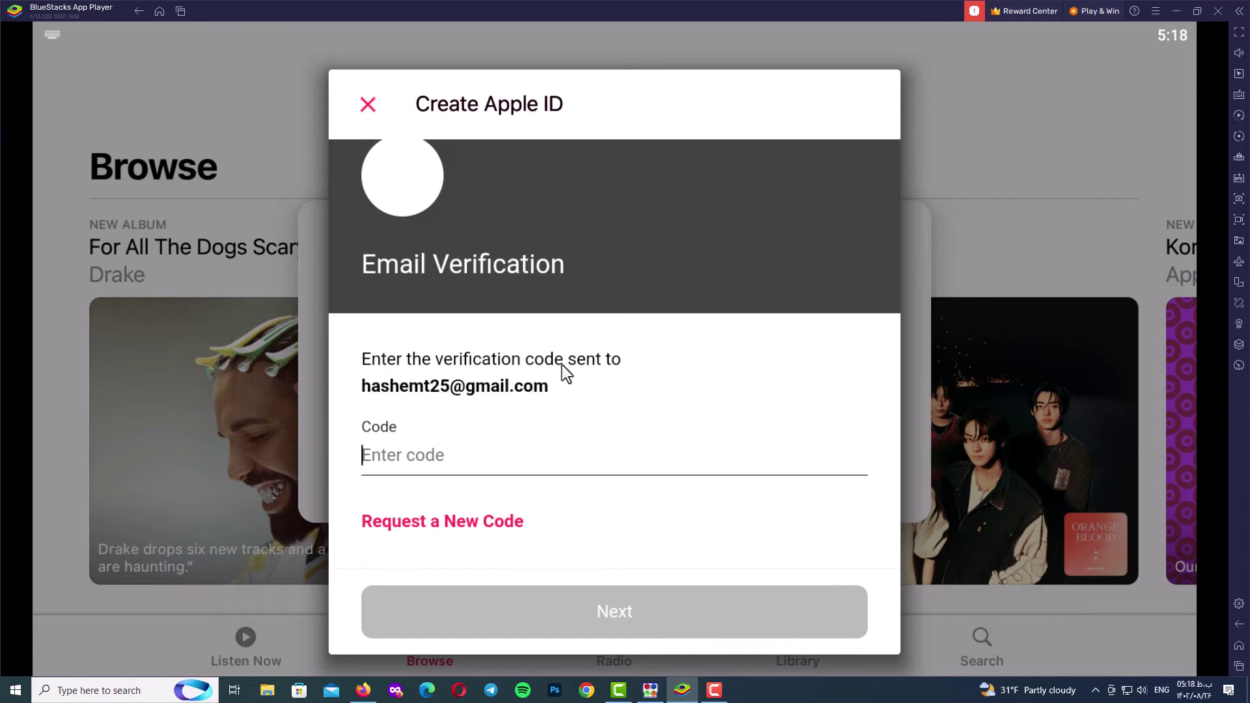
pyautogui.click(363, 690)
# Search Google in a new tab for 'what day is today'
pyautogui.click(97, 33)
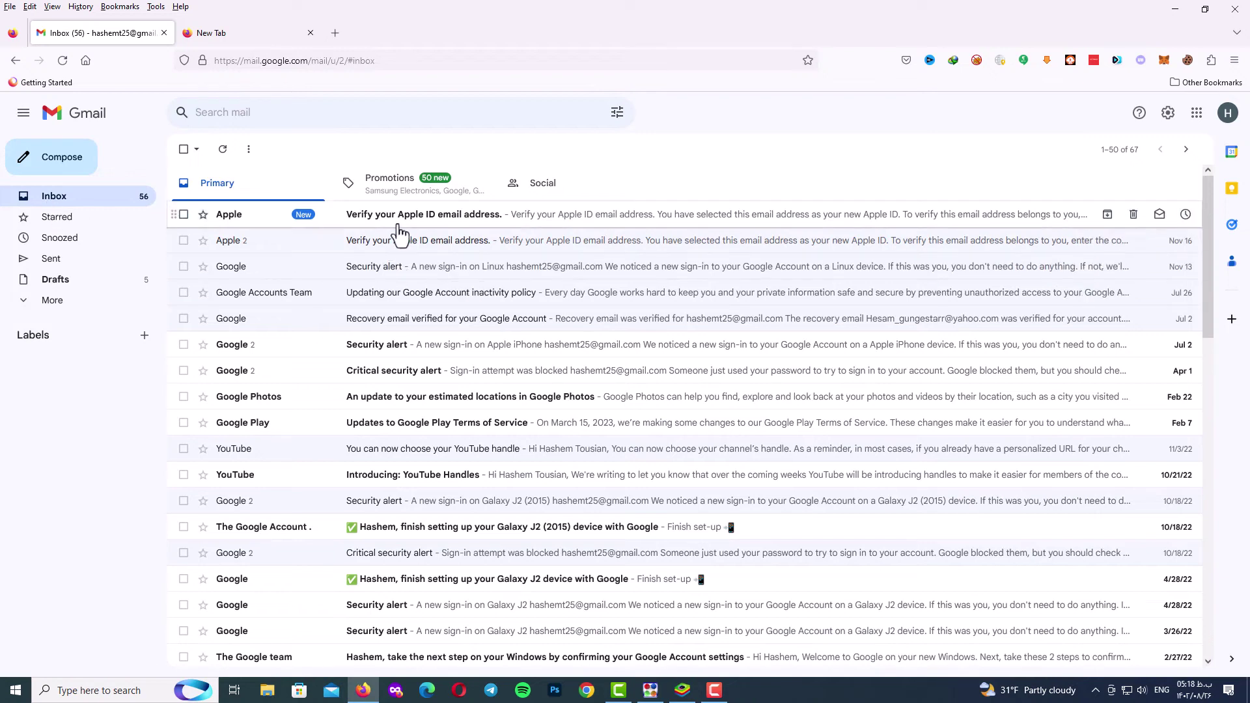
pyautogui.click(233, 36)
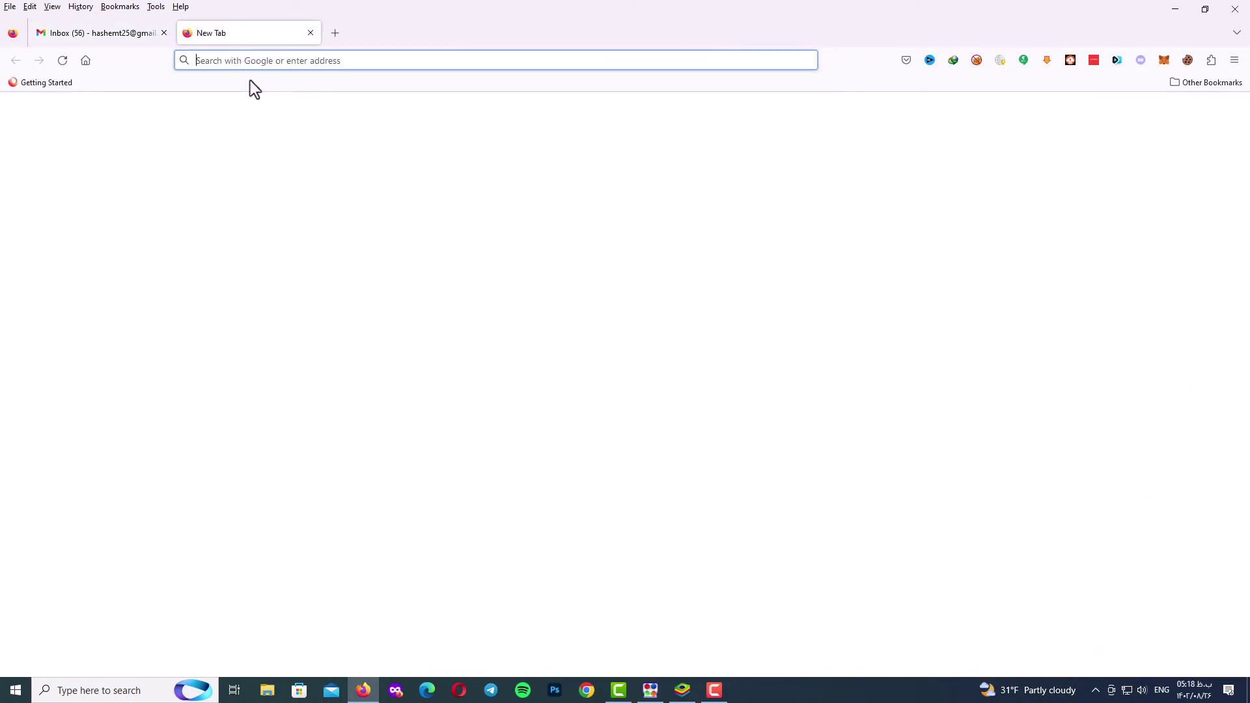
pyautogui.write('what')
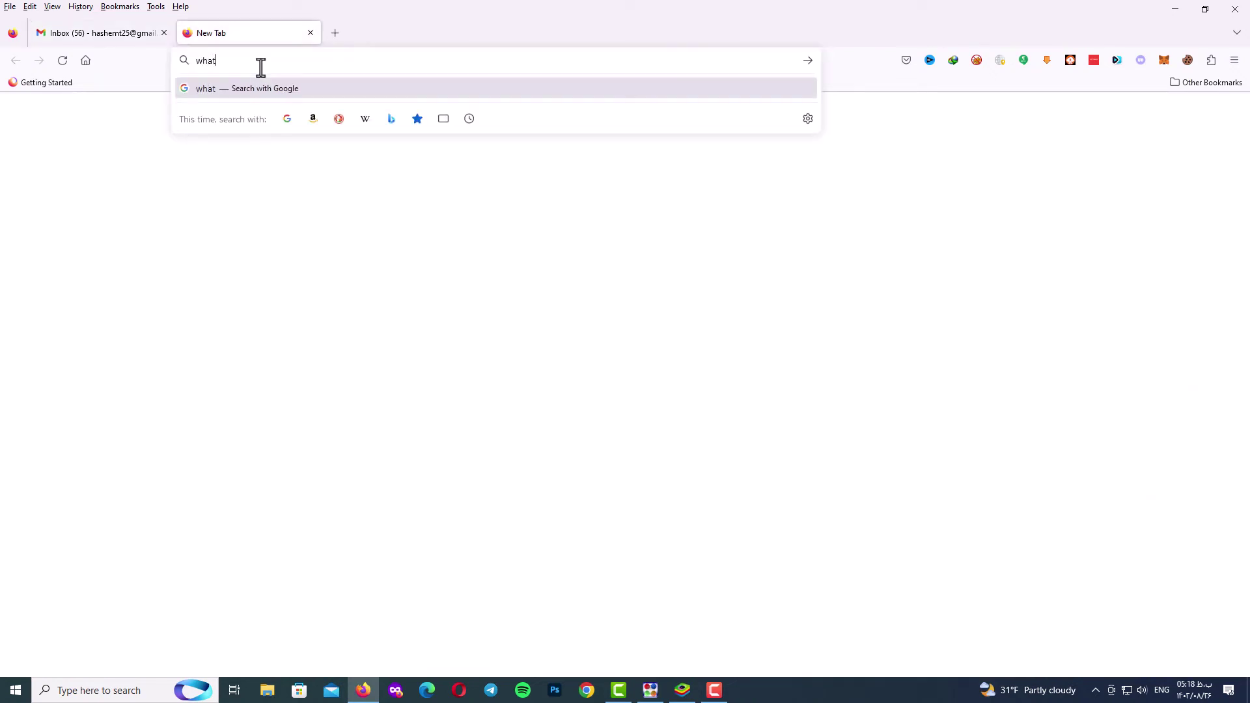
pyautogui.write(' day is today')
pyautogui.press('Return')
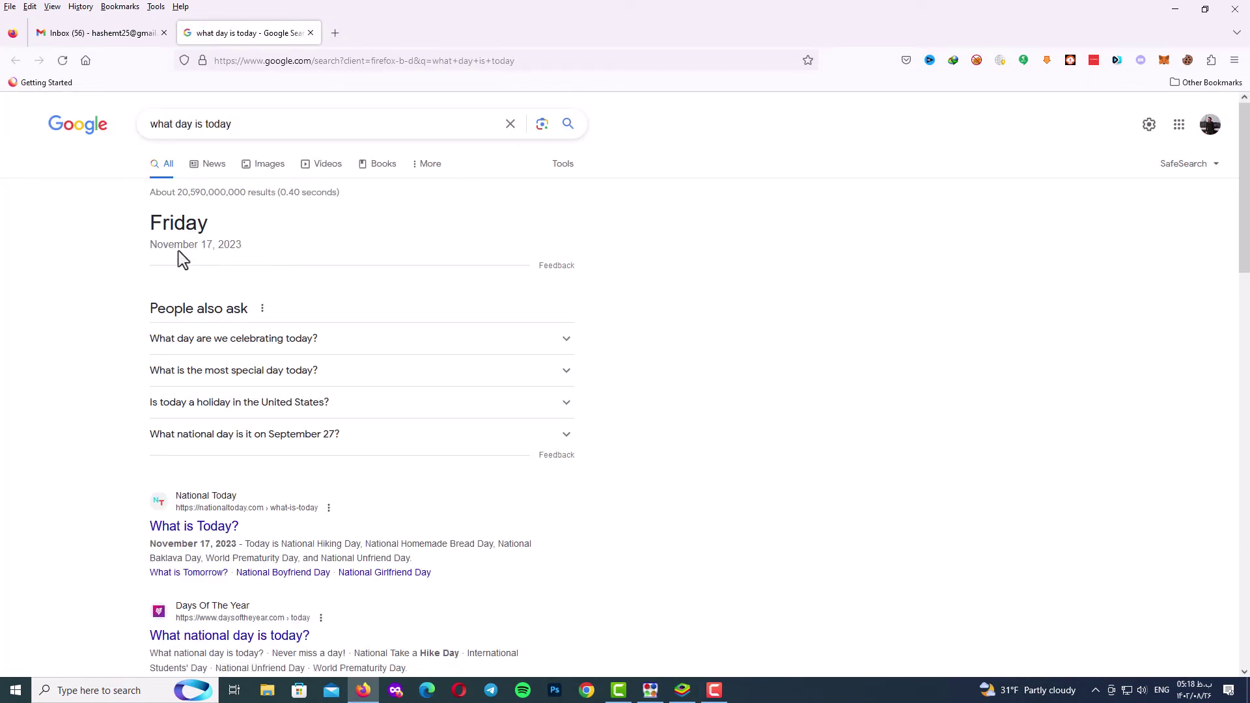
pyautogui.moveTo(147, 230); pyautogui.dragTo(197, 230)
pyautogui.click(200, 248)
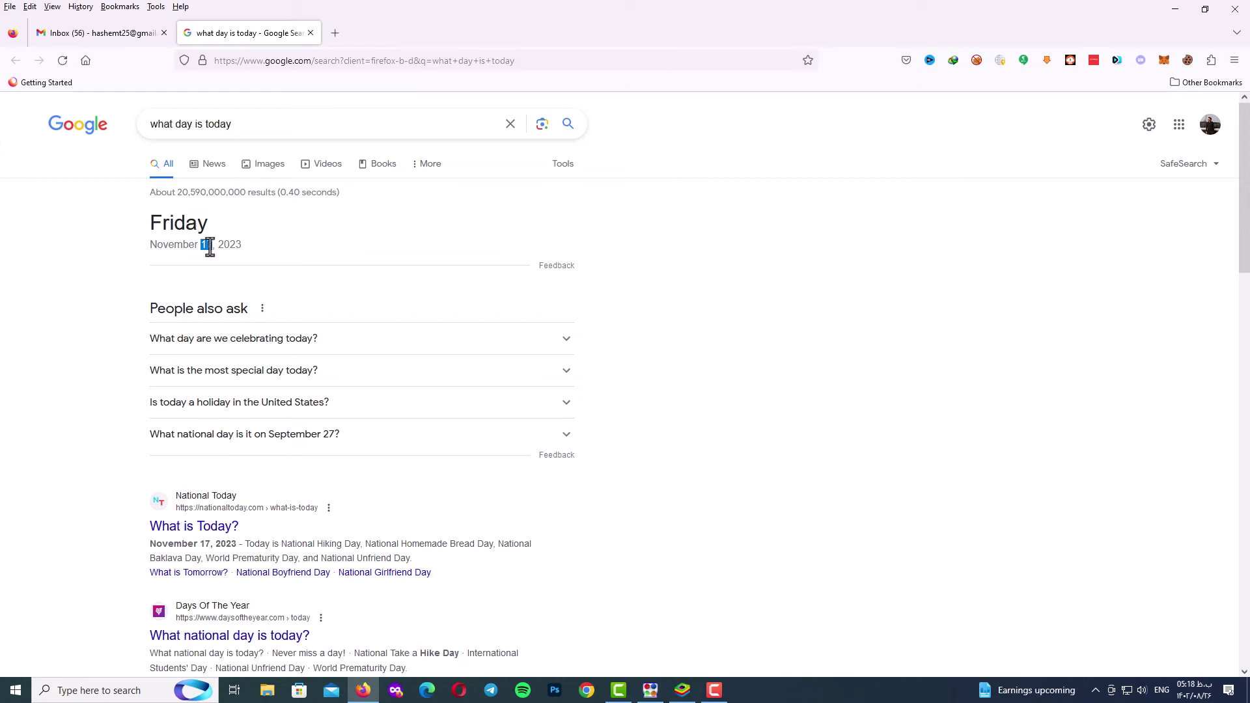
# Copy the verification code from Apple's verify Apple ID email in Gmail, then minimize Firefox
pyautogui.click(153, 36)
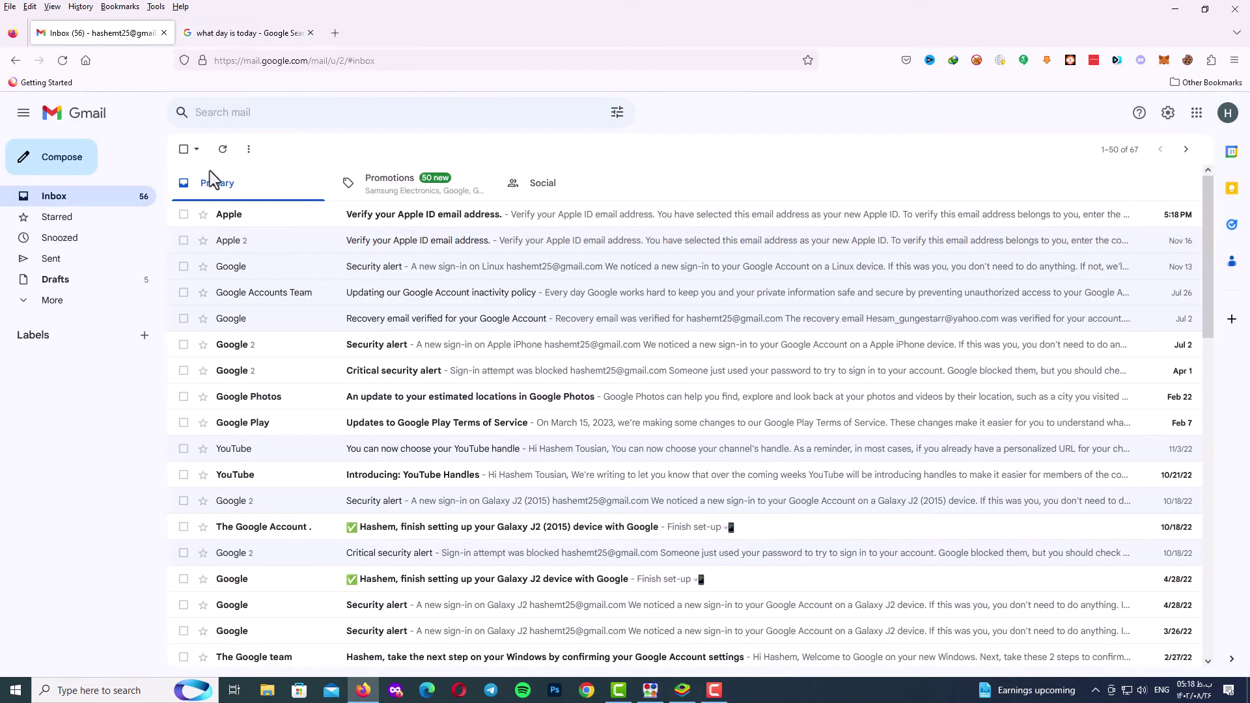
pyautogui.click(401, 216)
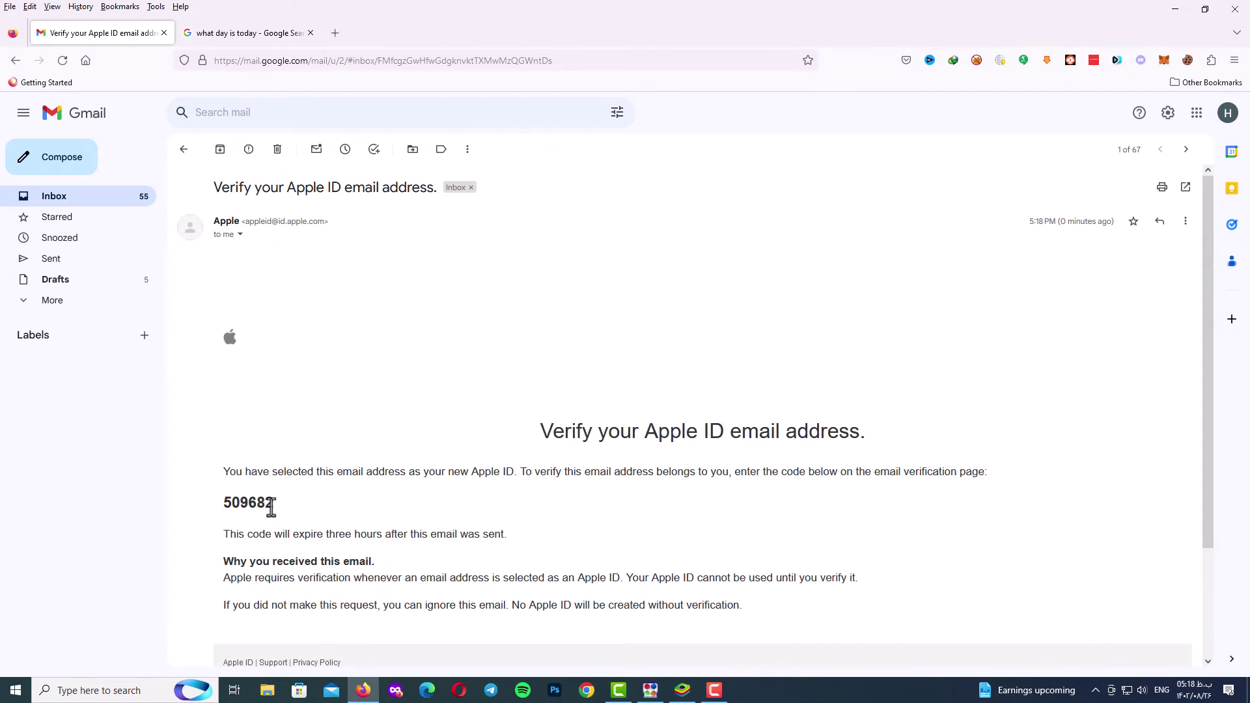
pyautogui.moveTo(271, 508); pyautogui.dragTo(228, 509)
pyautogui.rightClick(231, 506)
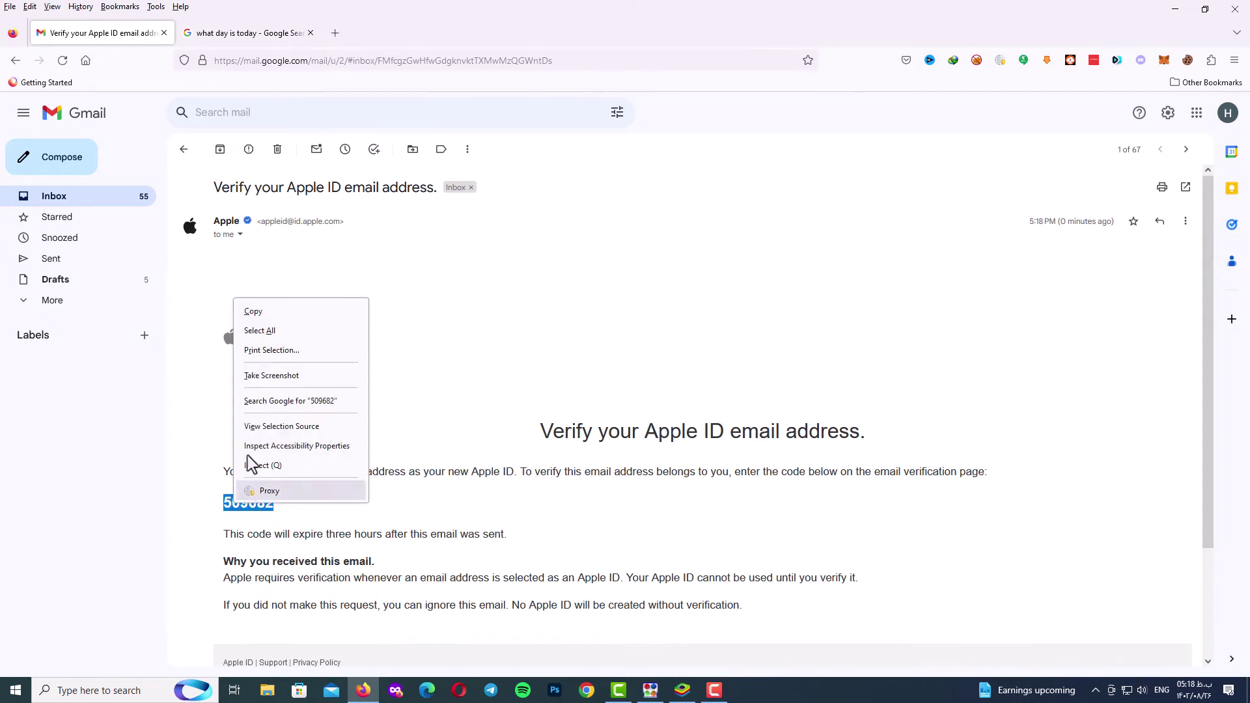
pyautogui.click(260, 308)
pyautogui.click(225, 31)
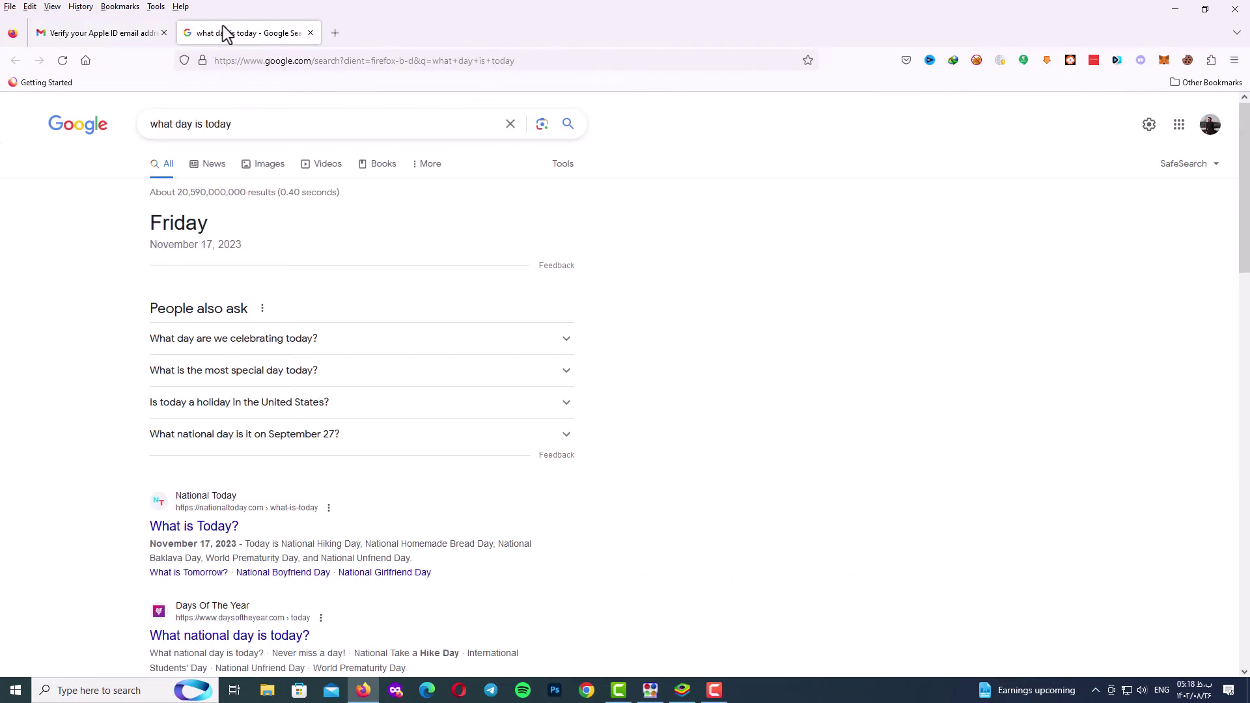
pyautogui.click(1204, 10)
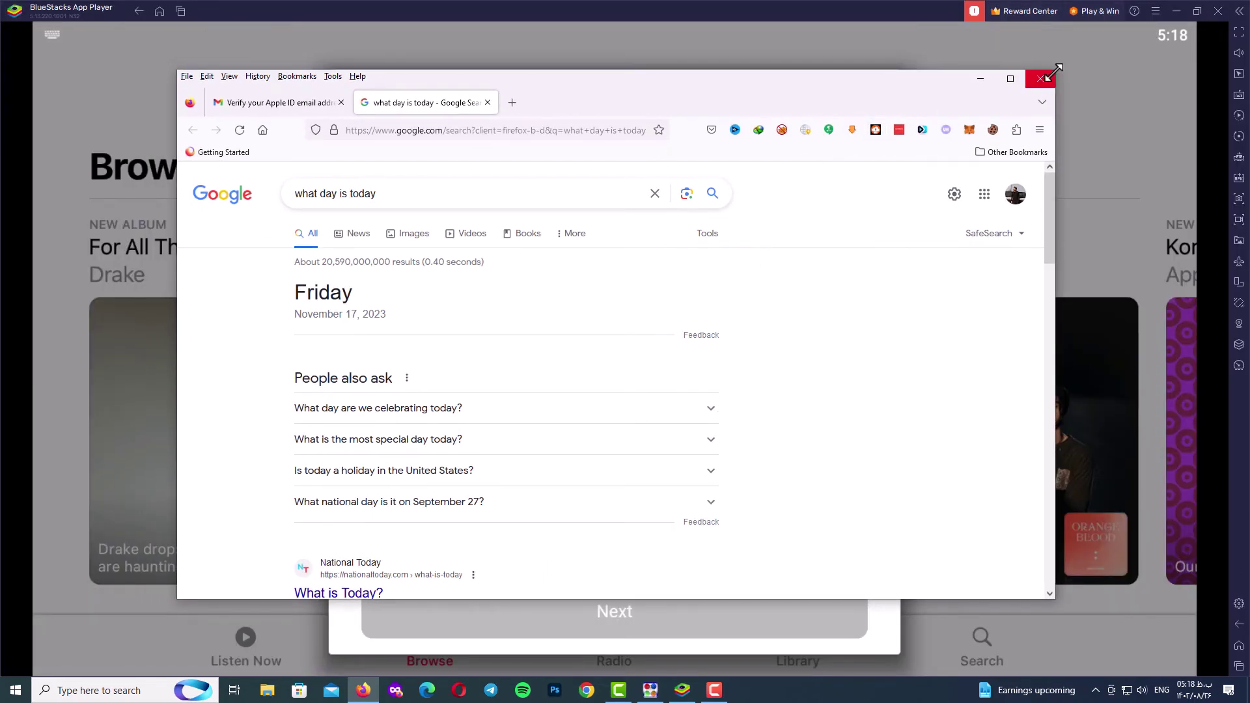
# Resize and move Firefox aside to bring the BlueStacks verification dialog forward
pyautogui.moveTo(1054, 69); pyautogui.dragTo(792, 275)
pyautogui.moveTo(631, 285); pyautogui.dragTo(557, 222)
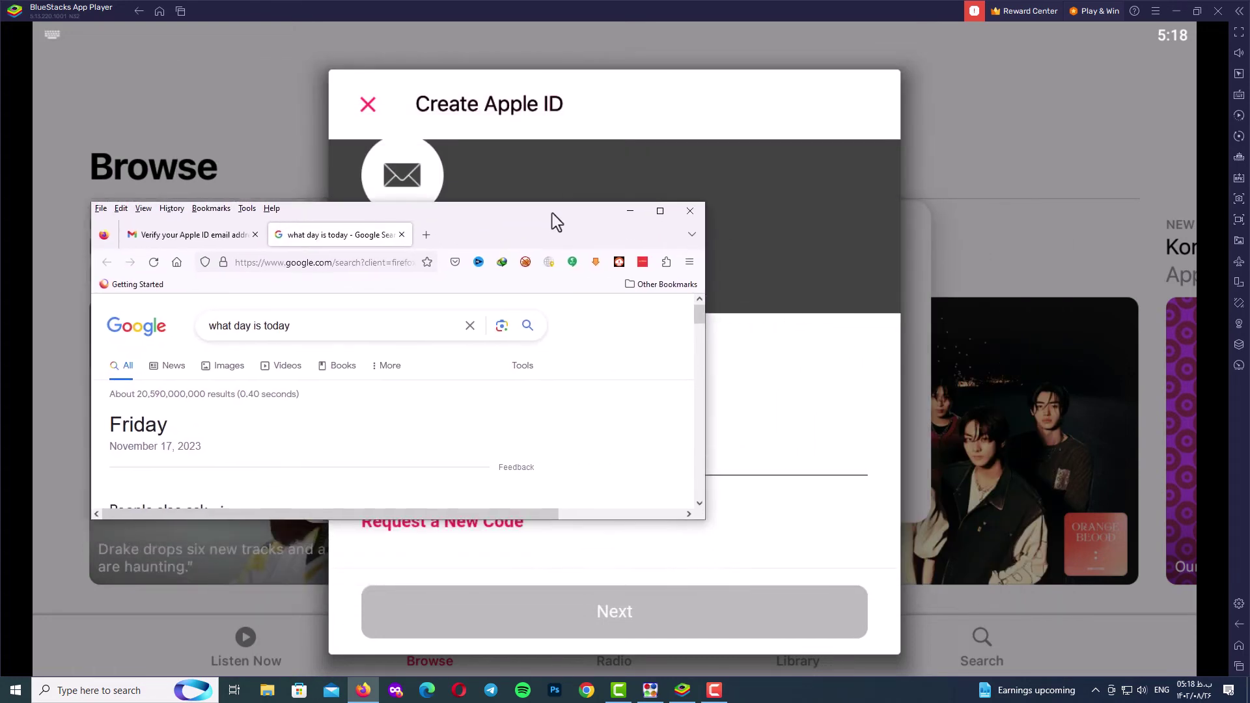
pyautogui.click(759, 510)
# Cancel the Send a New Code prompt, paste the copied code into Code, and submit it
pyautogui.click(727, 527)
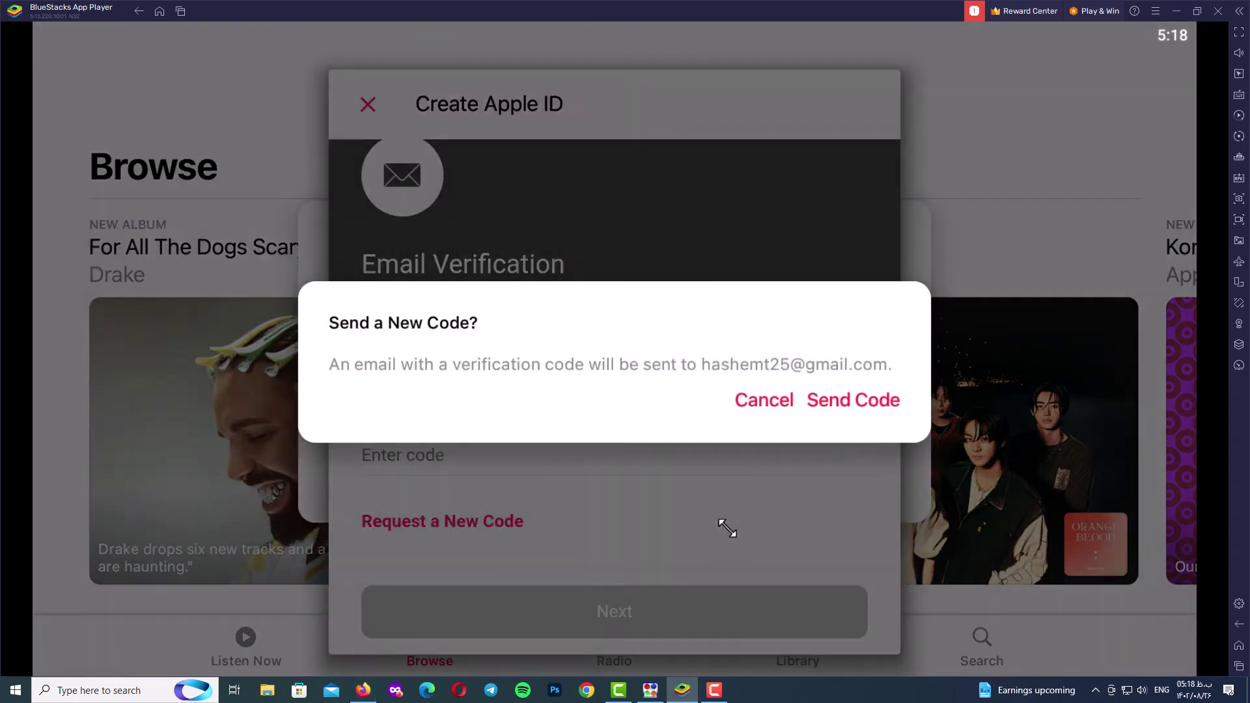
pyautogui.click(762, 401)
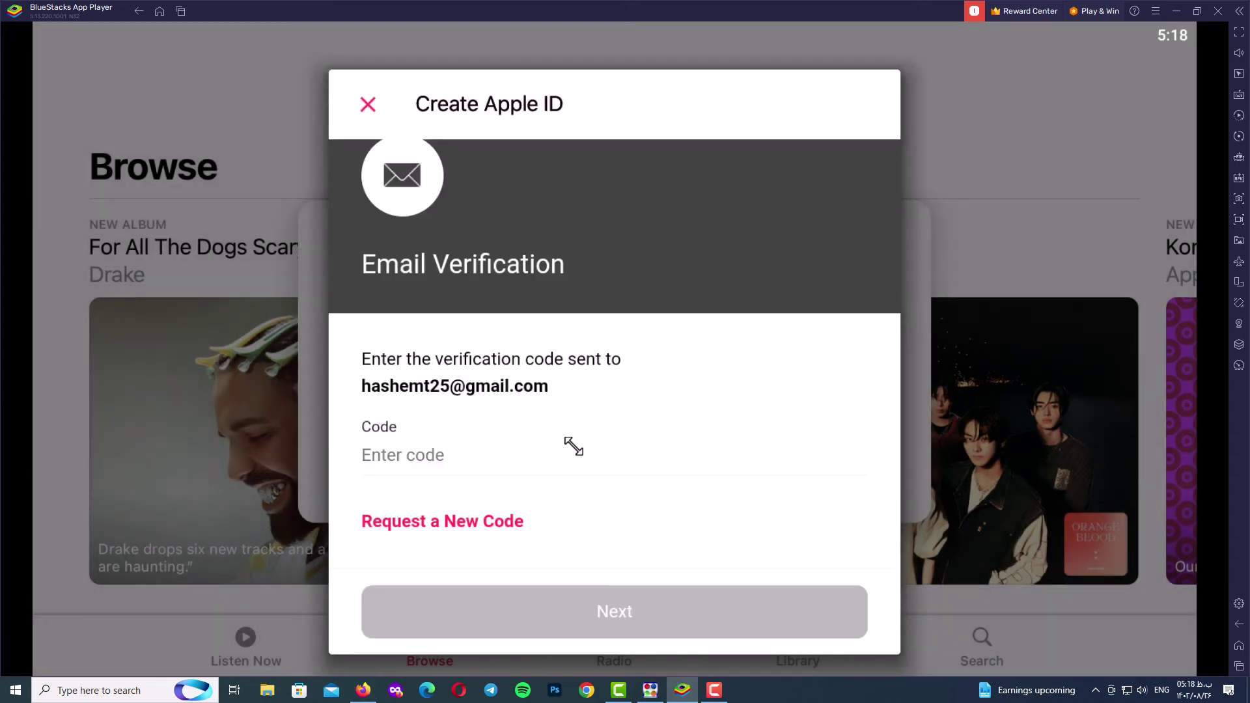
pyautogui.click(392, 454)
pyautogui.hotkey('ctrl', 'v')
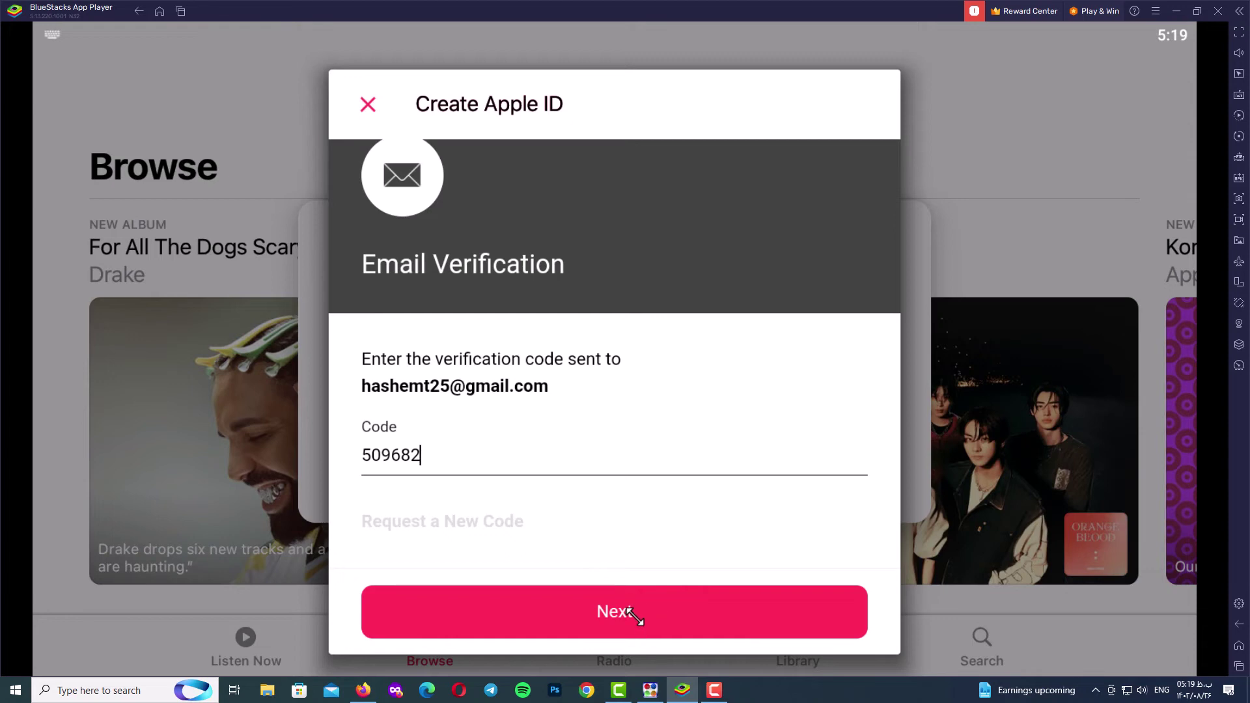
pyautogui.click(632, 614)
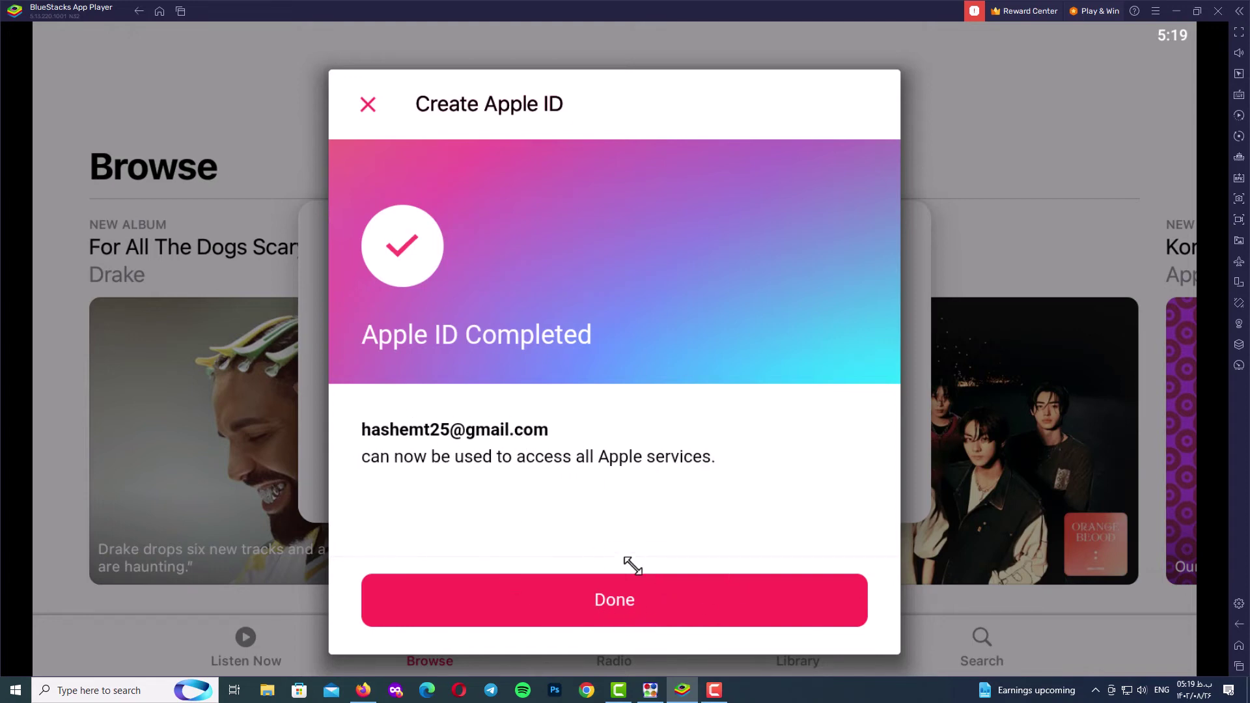
# Close Apple ID Completed with Done, dismiss the free-music trial offer, and choose DON'T SEND for diagnostics
pyautogui.click(619, 602)
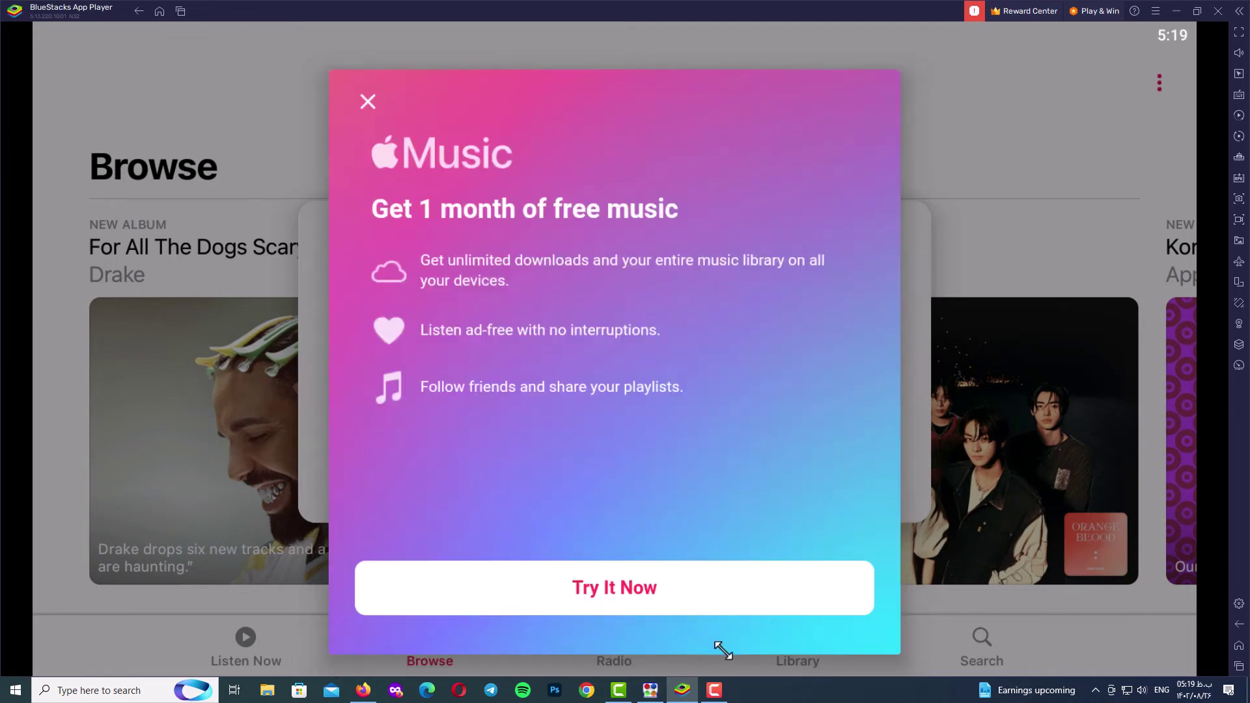
pyautogui.click(364, 102)
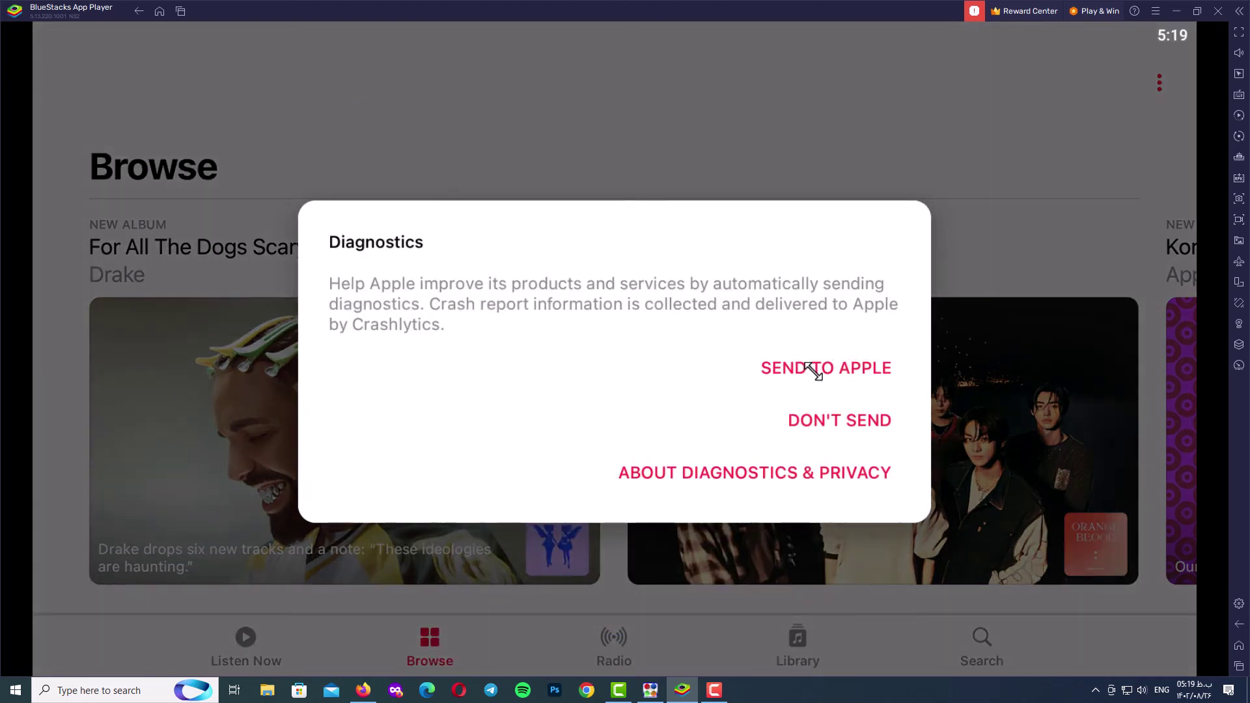
pyautogui.click(849, 424)
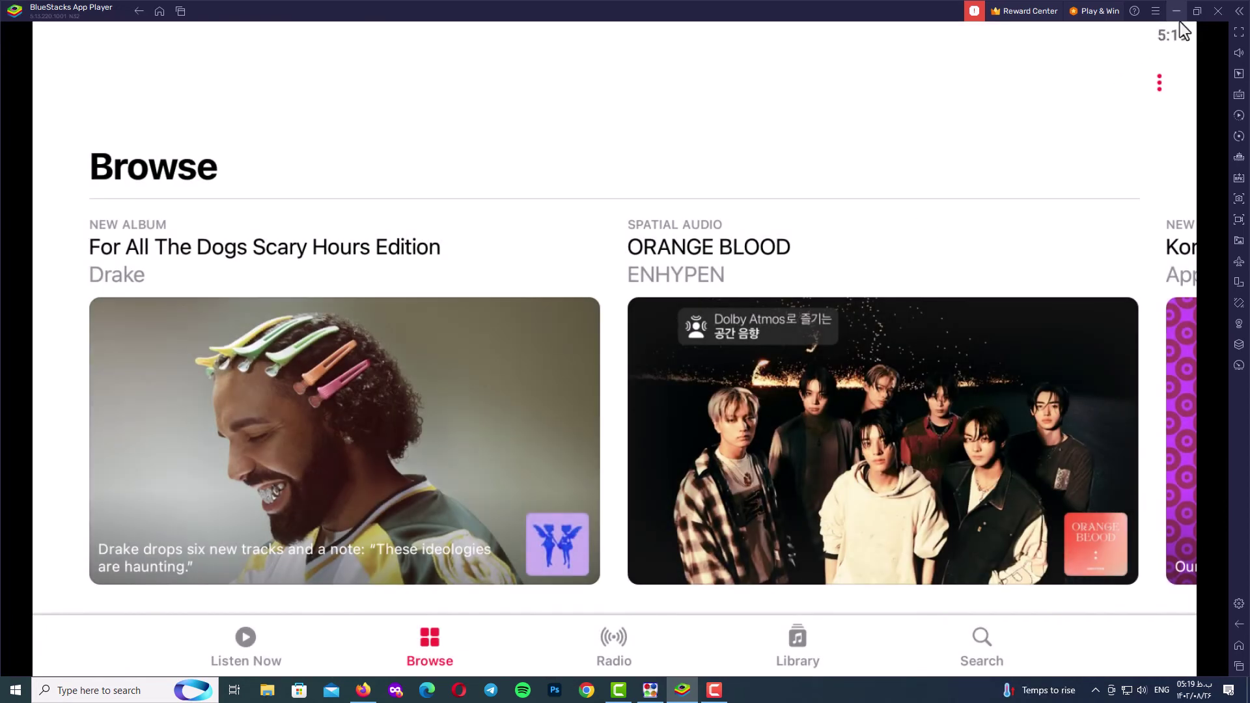
# Minimize BlueStacks, switch to Firefox, and open a blank new tab beside Yahoo Mail
pyautogui.click(1175, 11)
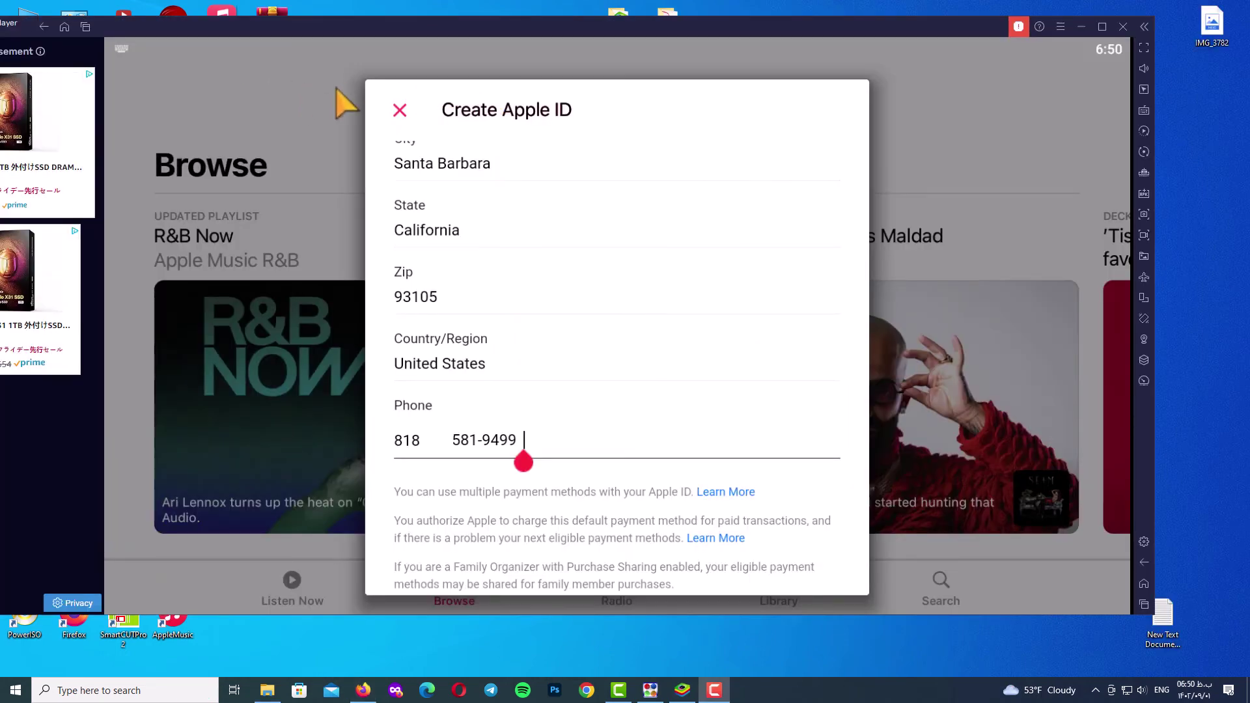
pyautogui.click(192, 54)
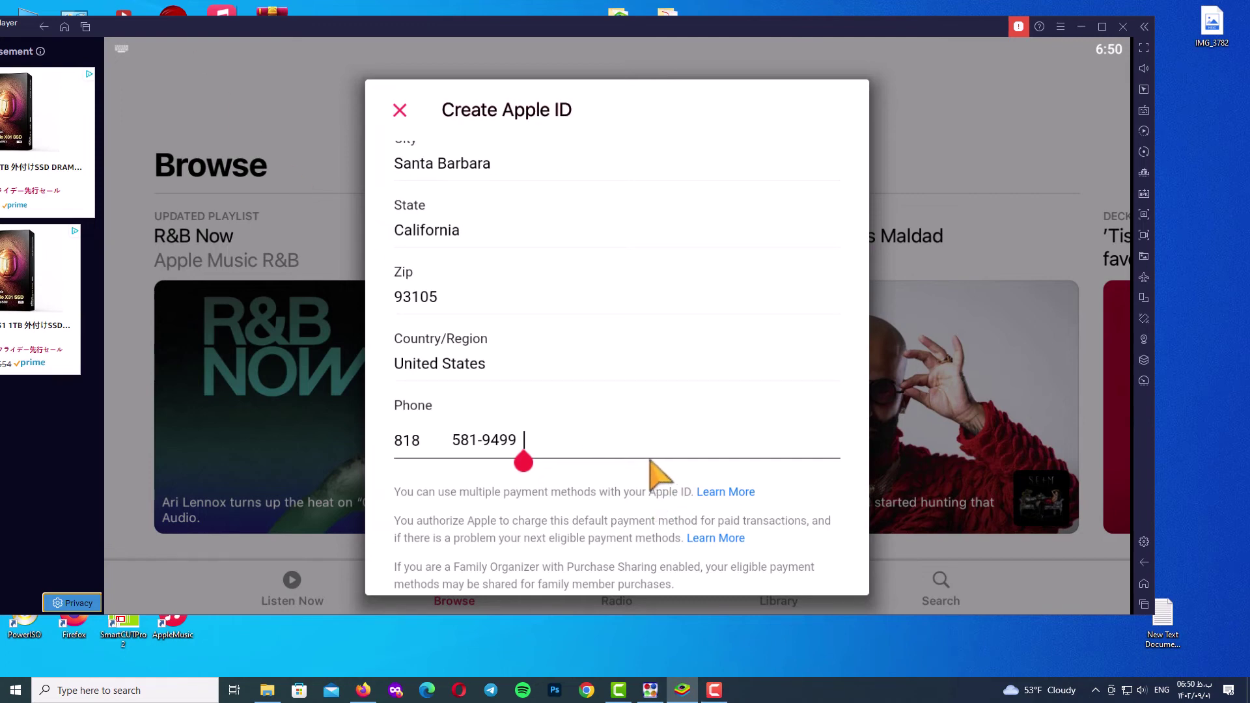
pyautogui.click(362, 690)
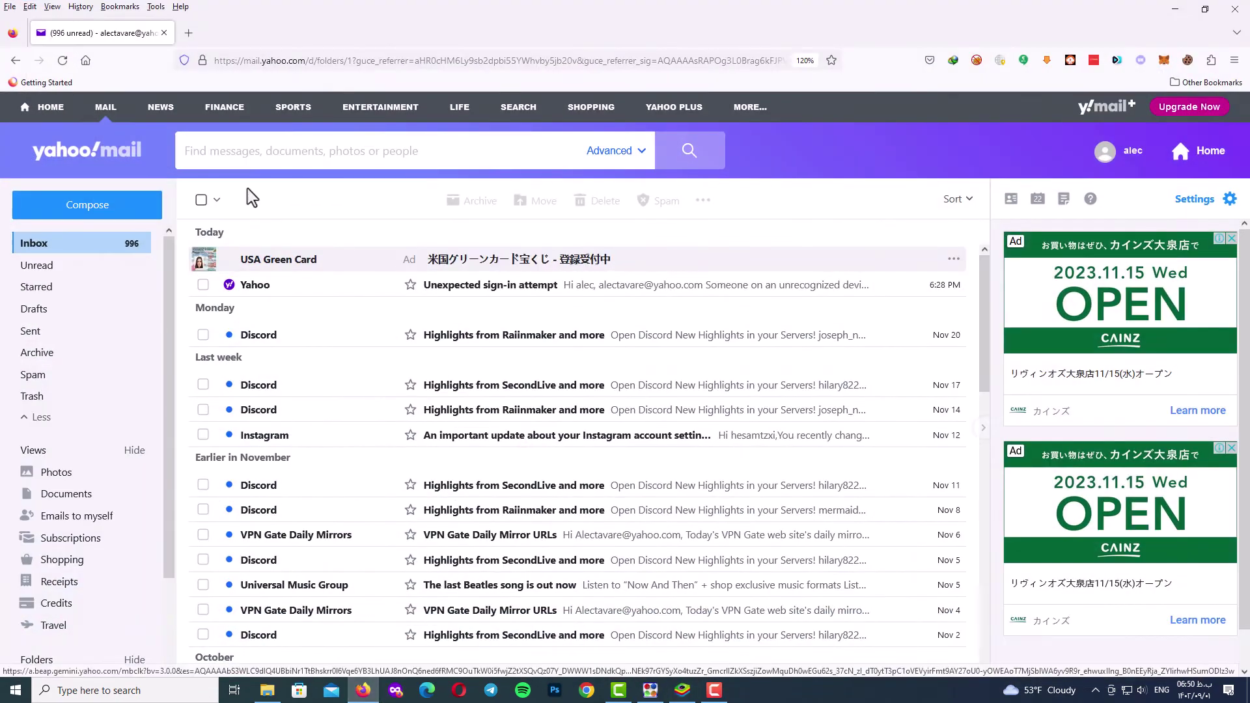
pyautogui.click(188, 32)
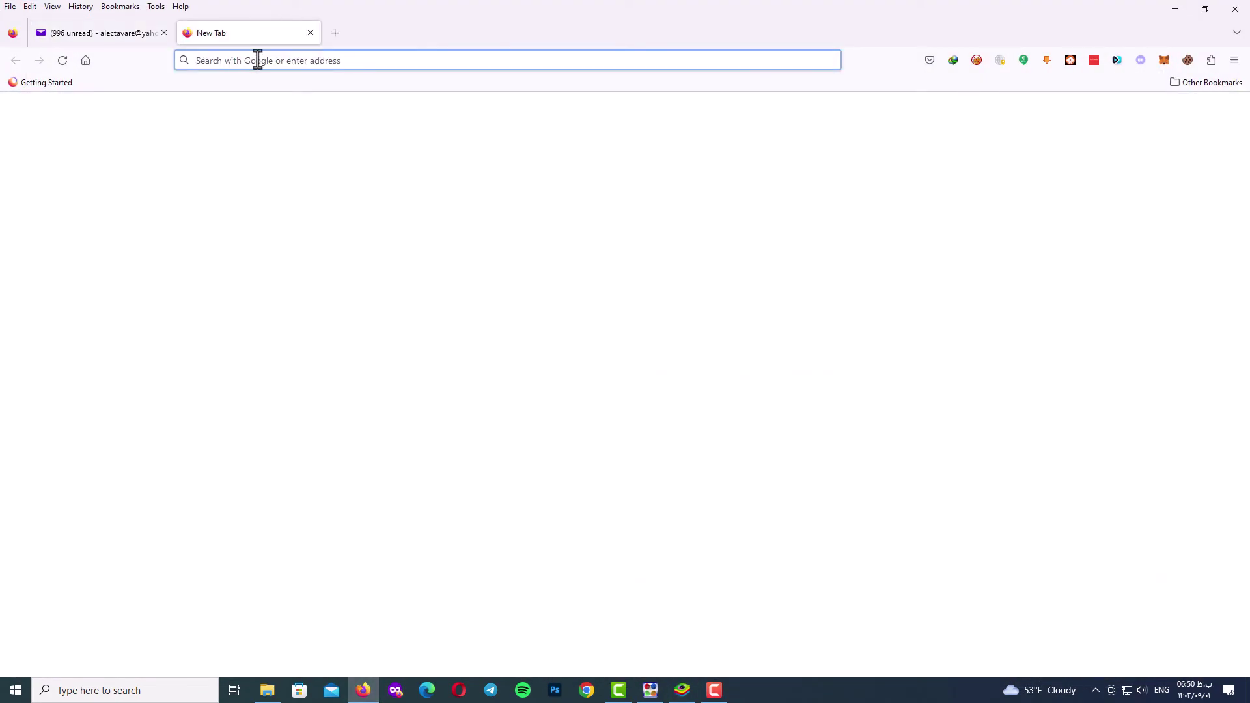
# Search Google for 'what day is today' and block the location access request
pyautogui.write('what d')
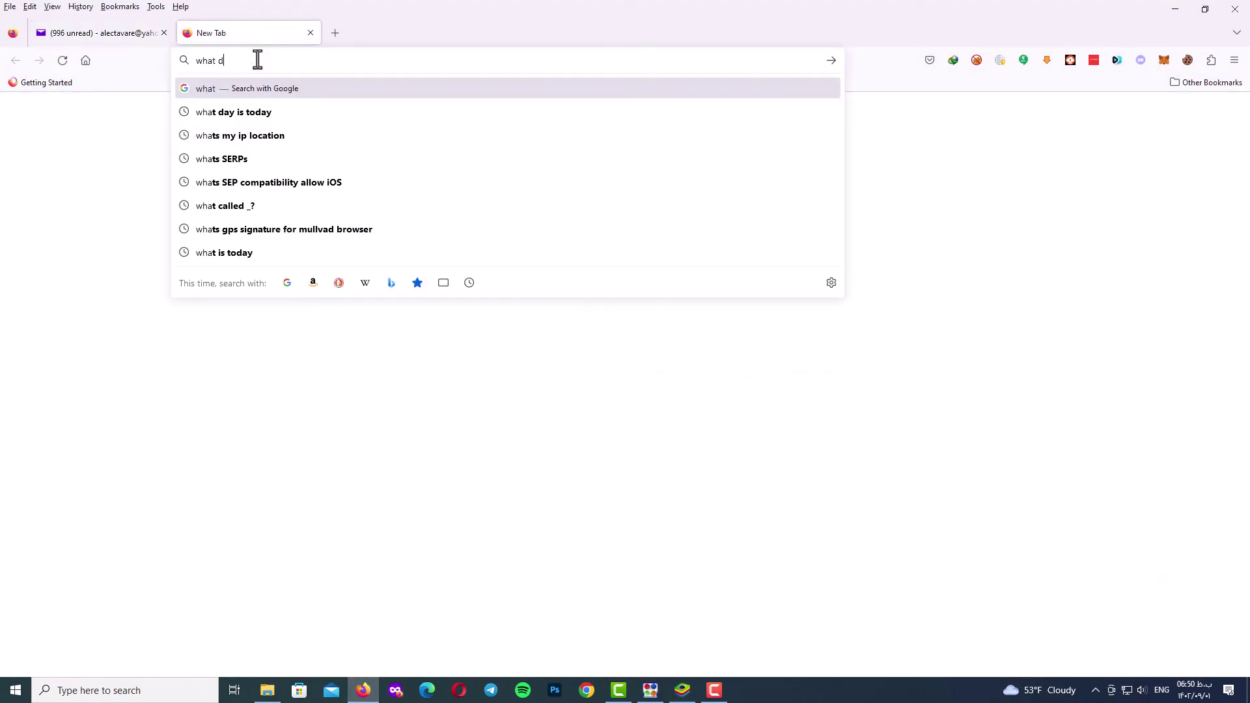
pyautogui.write('ay is t')
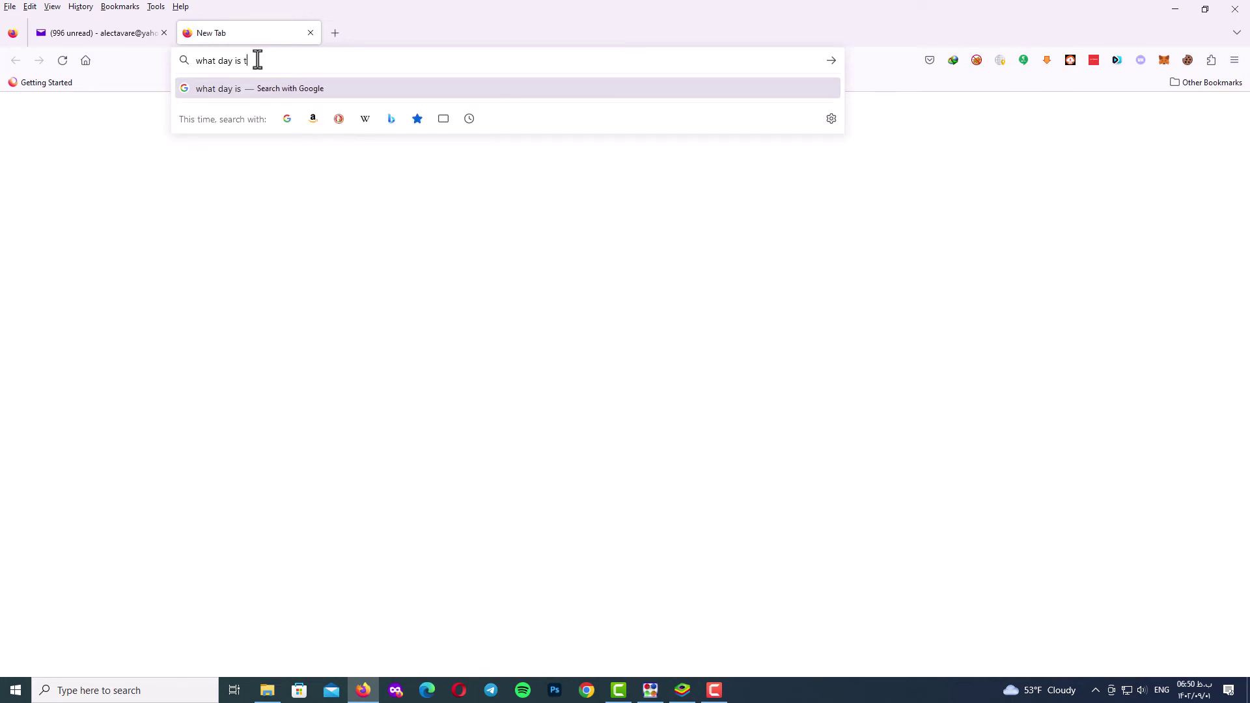
pyautogui.write('oday')
pyautogui.press('Return')
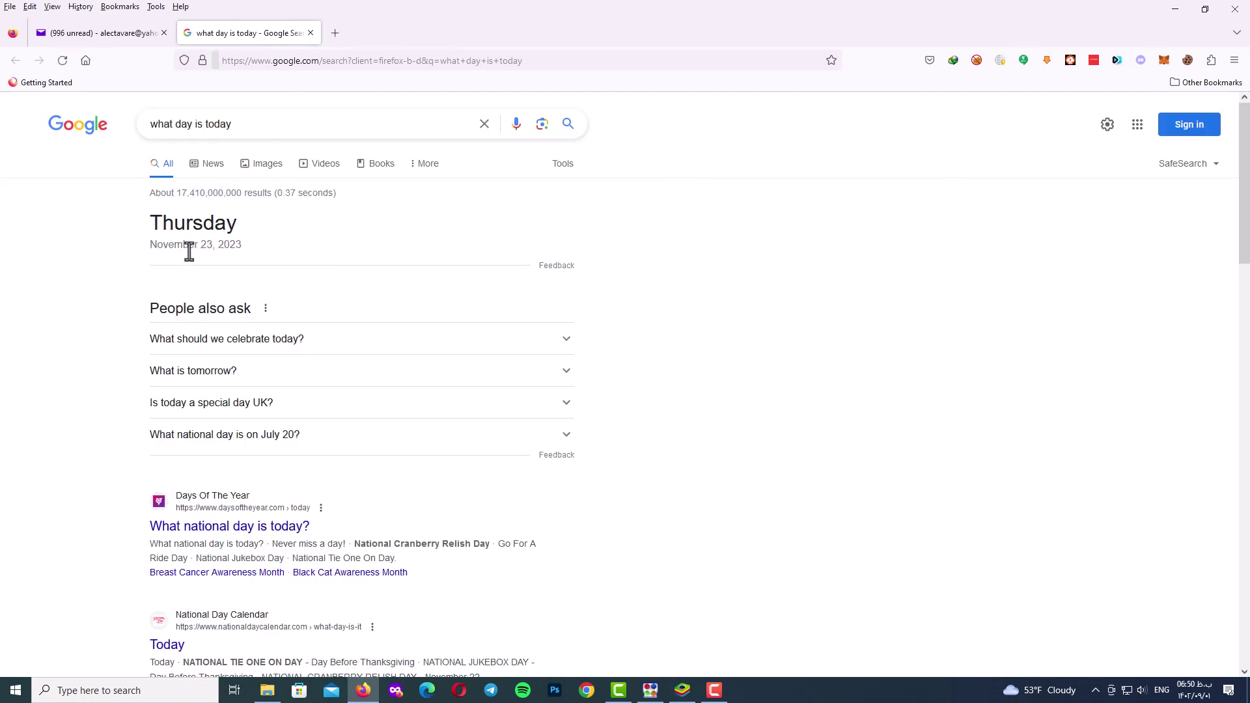
pyautogui.click(431, 147)
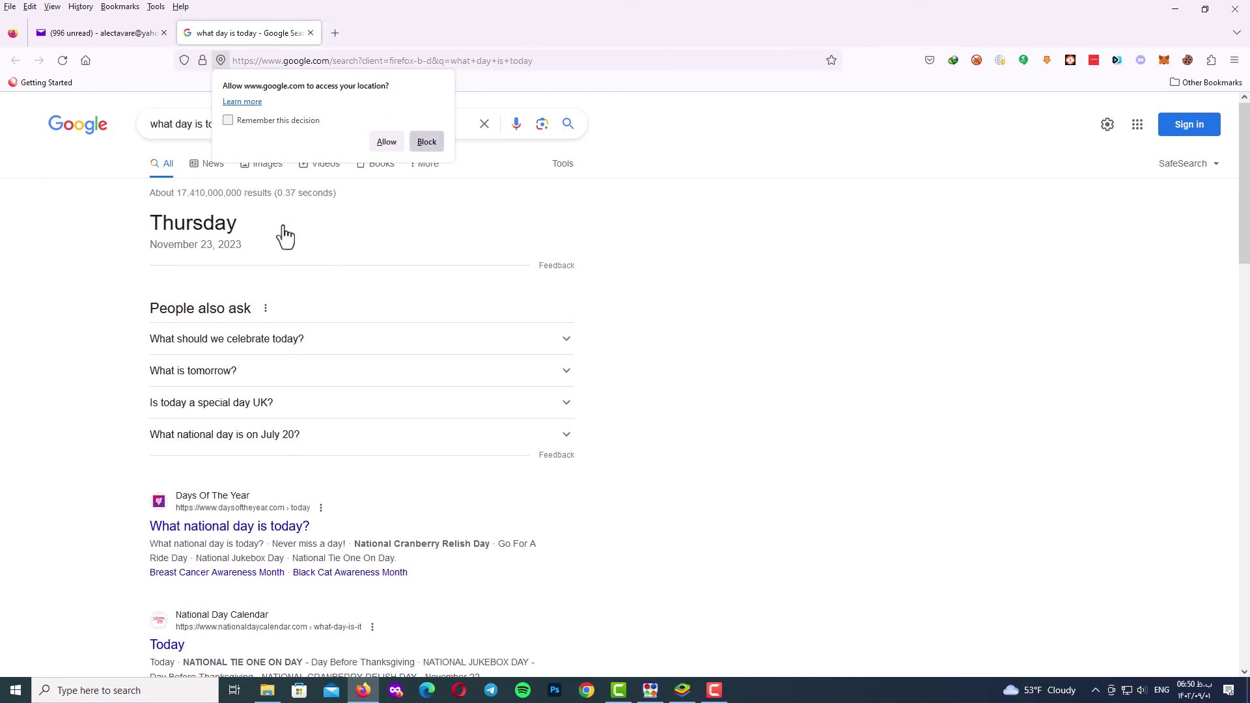
# Check today's date, Thursday, November 23, 2023, in the results, then minimize Firefox
pyautogui.moveTo(158, 245); pyautogui.dragTo(327, 239)
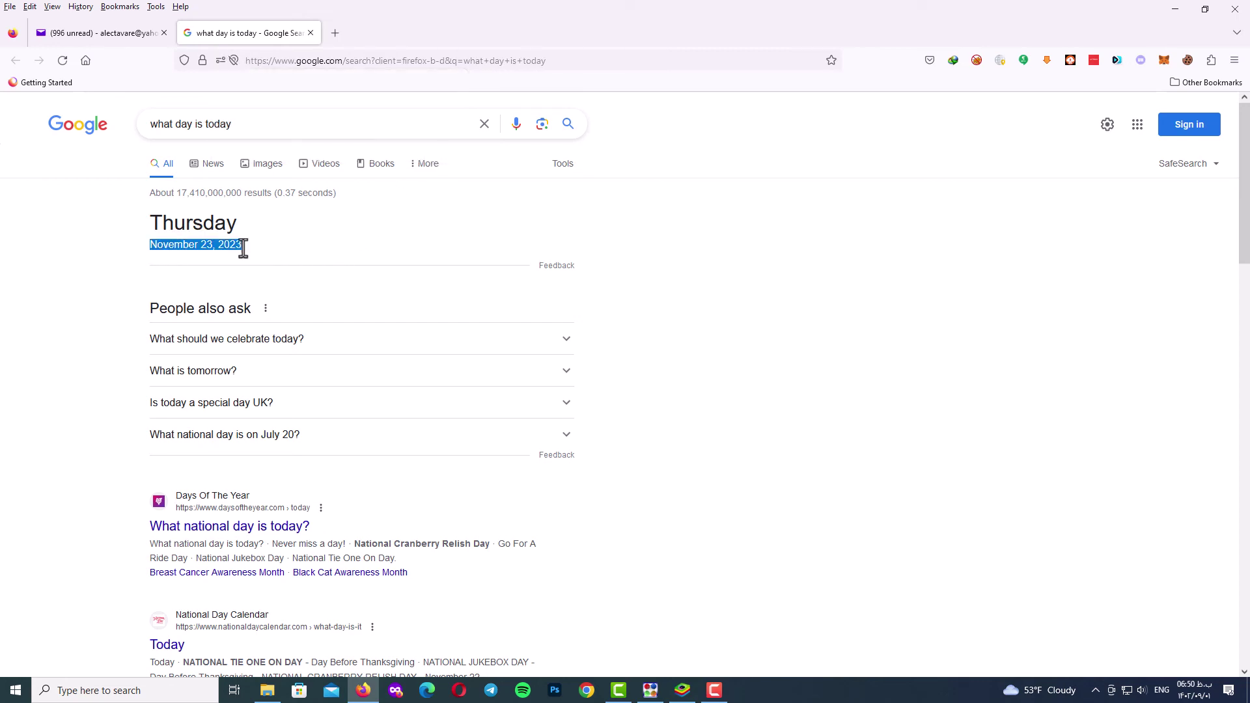
pyautogui.click(1011, 264)
pyautogui.click(1183, 10)
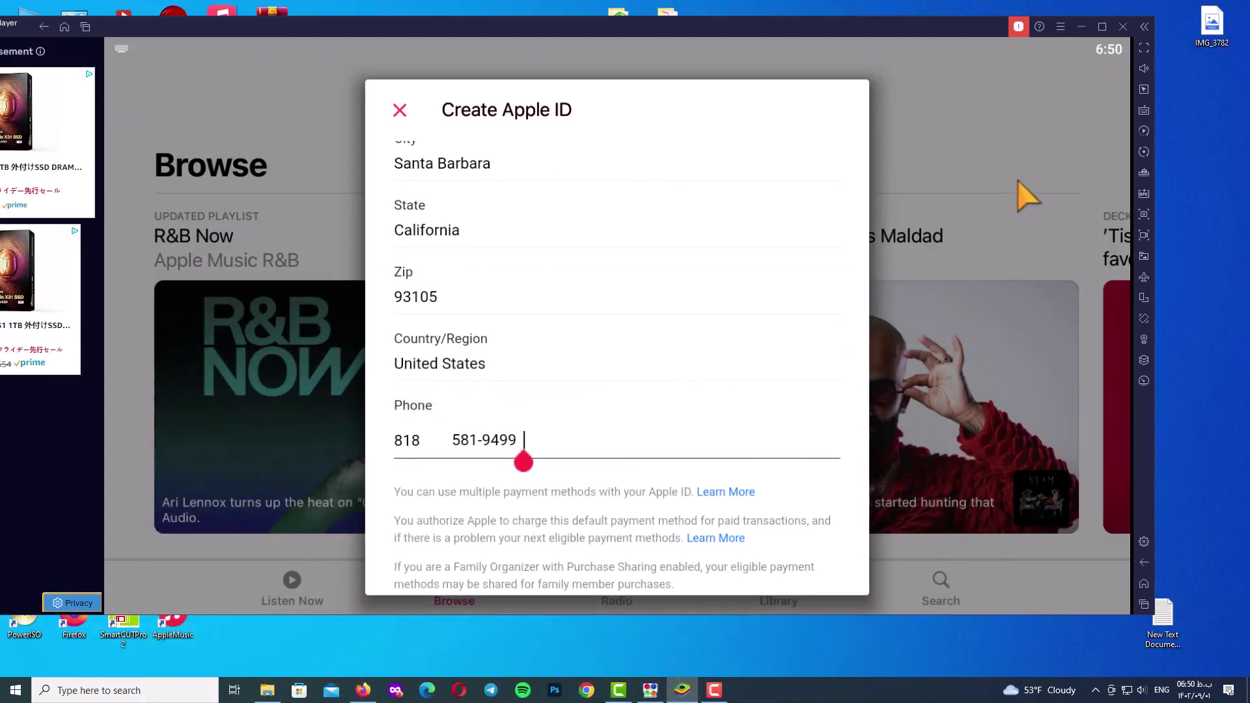
# Check the system calendar, then submit the Create Apple ID address and phone details
pyautogui.click(1210, 694)
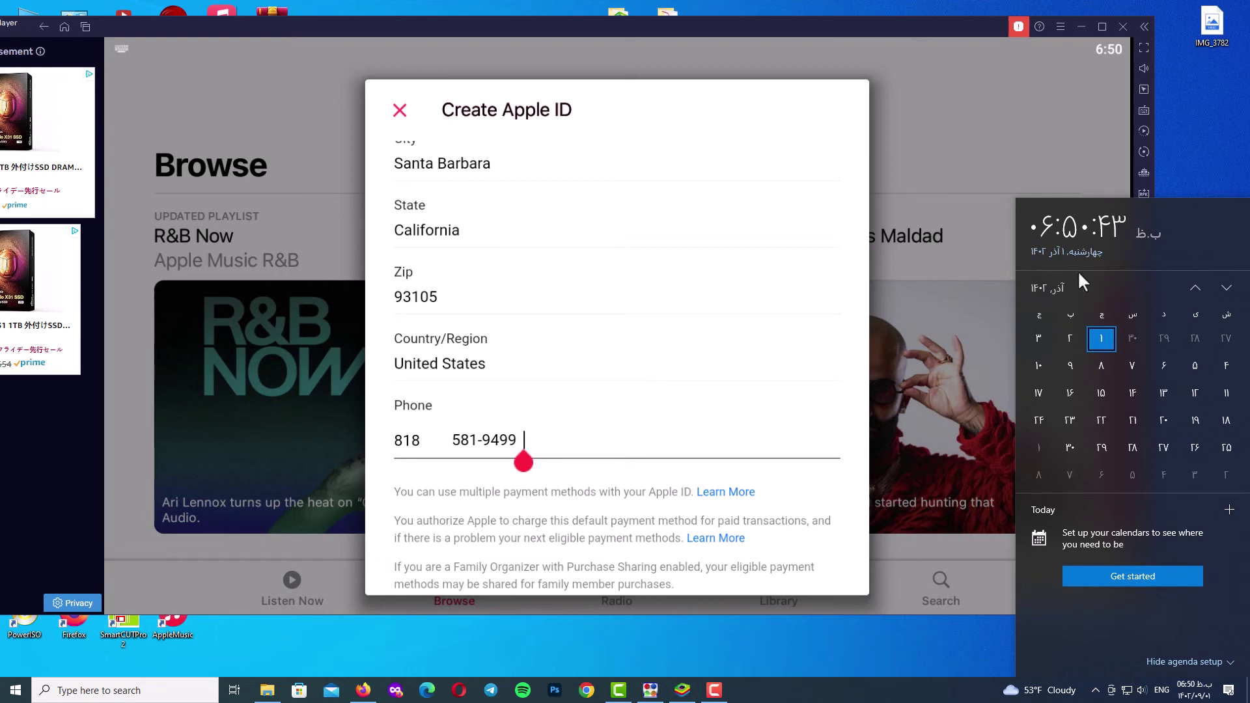
pyautogui.click(767, 647)
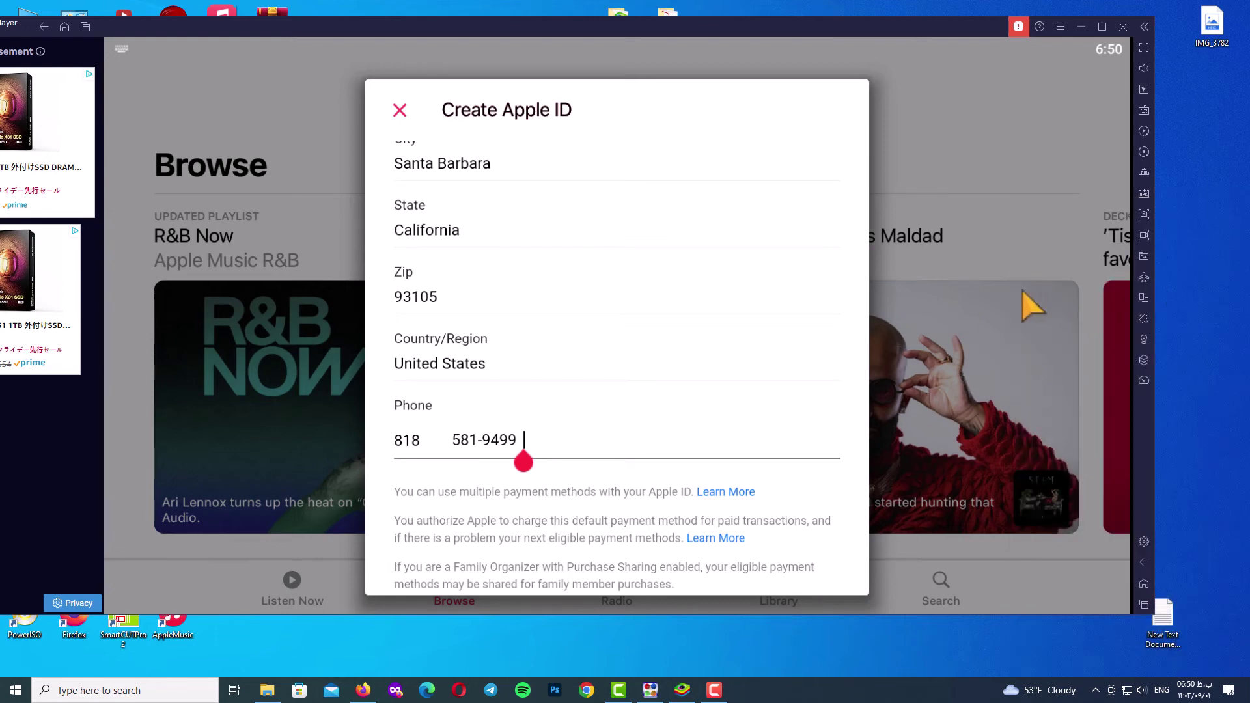
pyautogui.moveTo(703, 399); pyautogui.dragTo(705, 193)
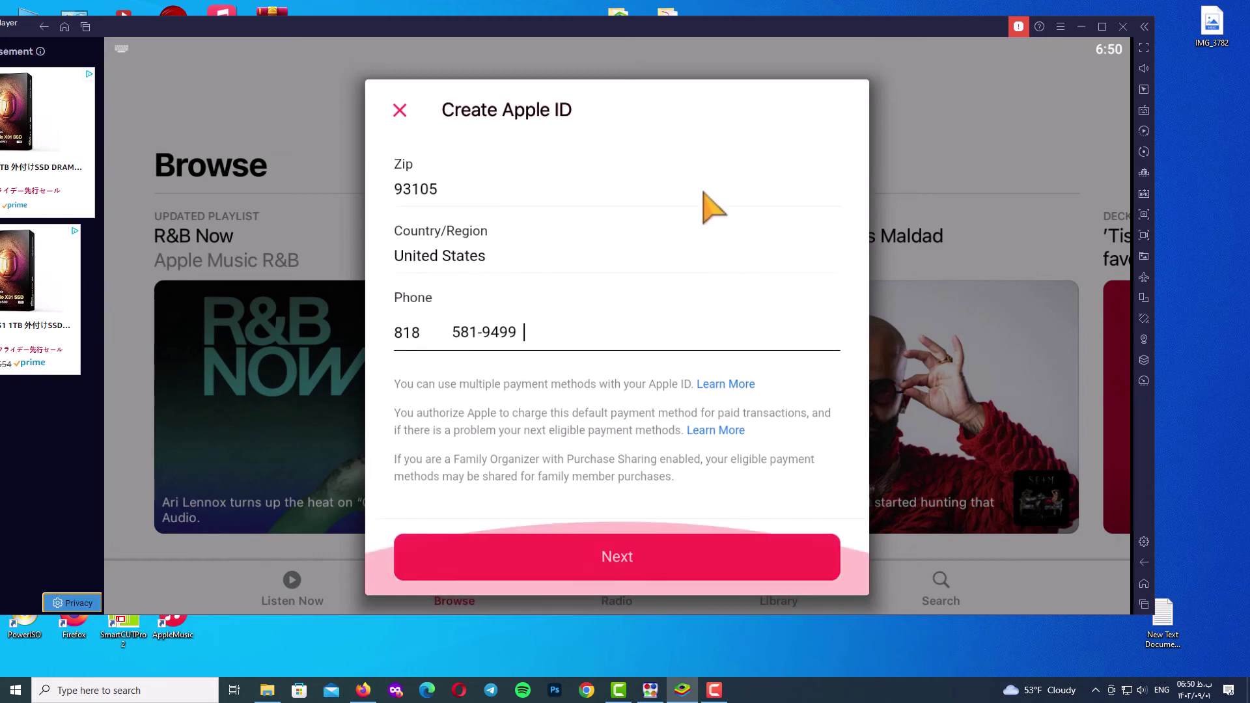
pyautogui.click(623, 554)
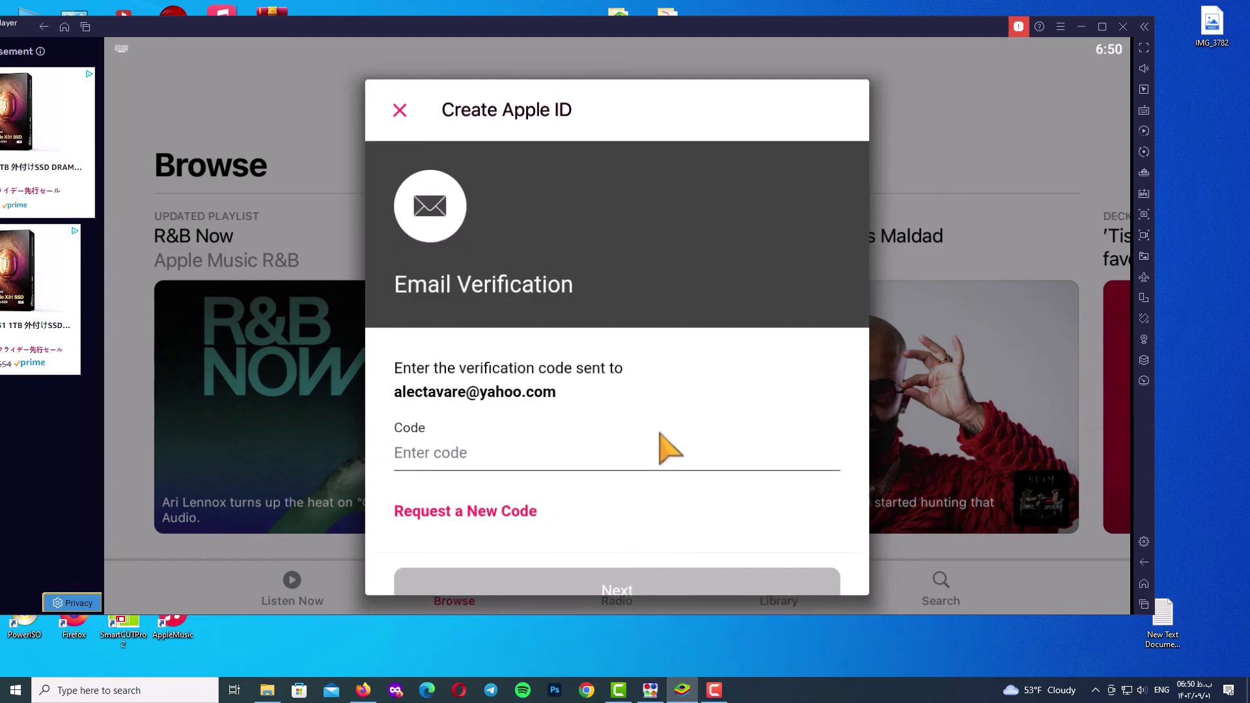
pyautogui.click(363, 690)
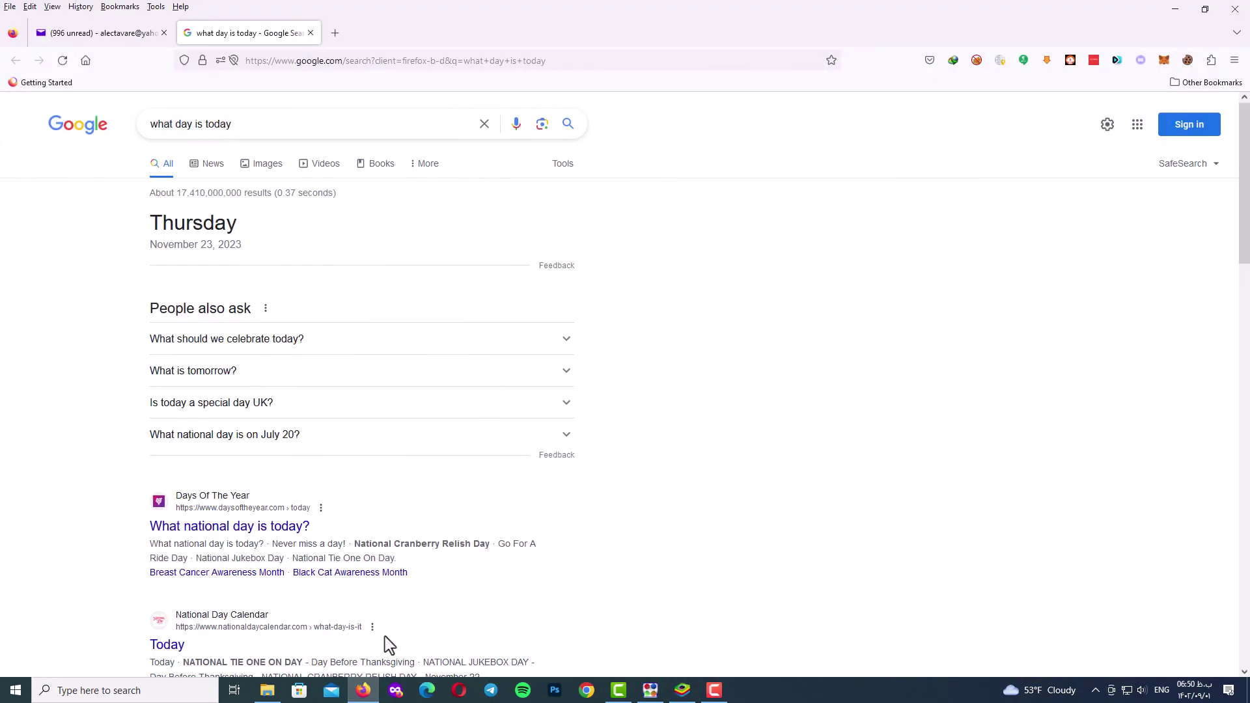
# Copy the verification code from Apple's 'Verify your Apple ID email address' message in Yahoo Mail
pyautogui.click(121, 36)
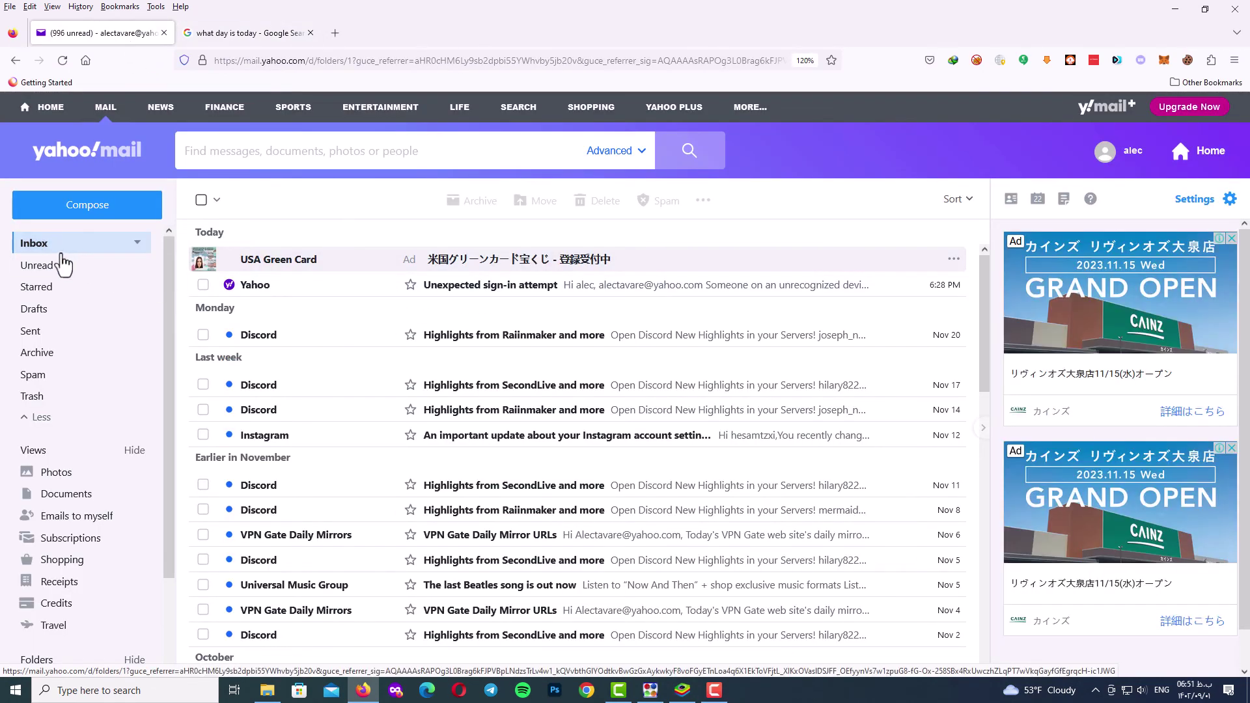
pyautogui.click(43, 248)
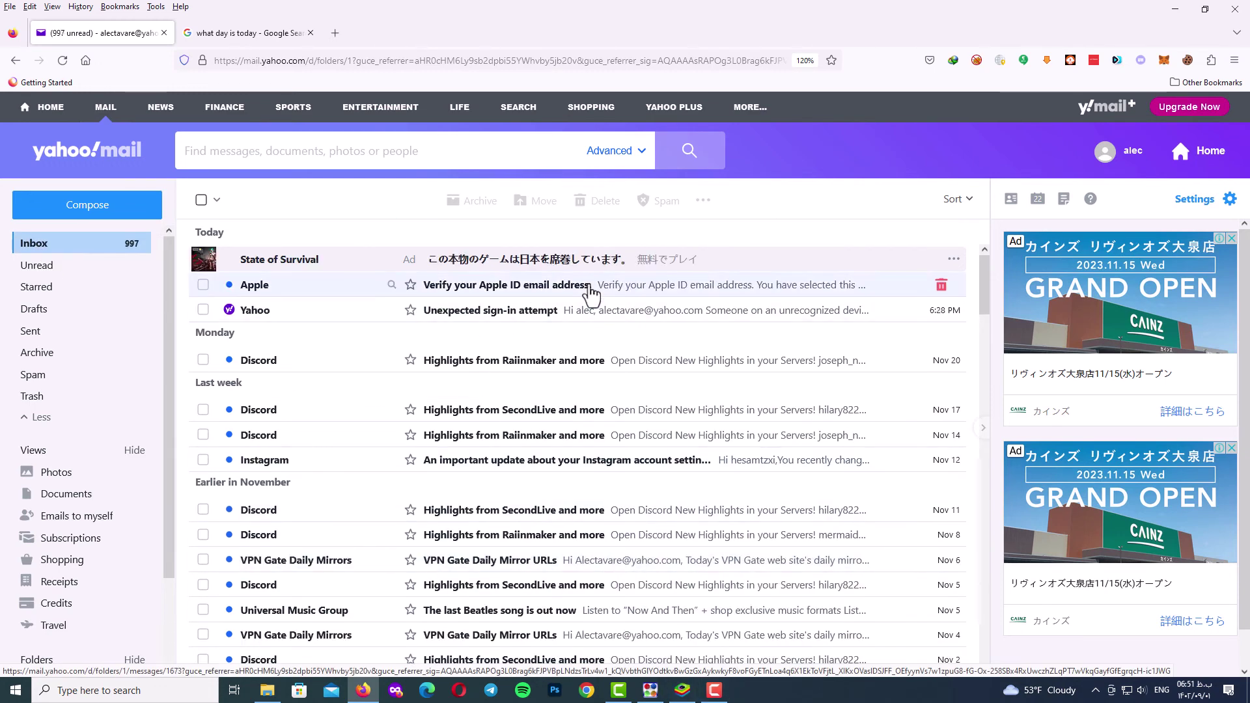
pyautogui.click(589, 289)
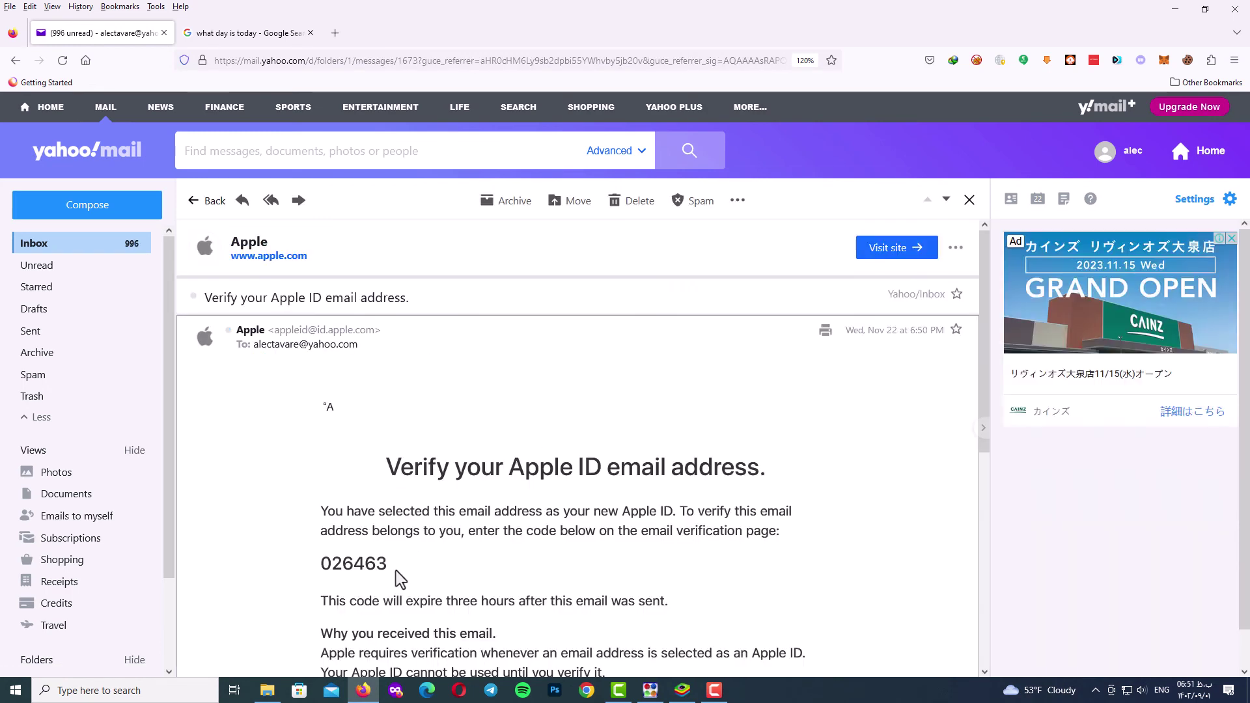
pyautogui.moveTo(373, 564); pyautogui.dragTo(319, 564)
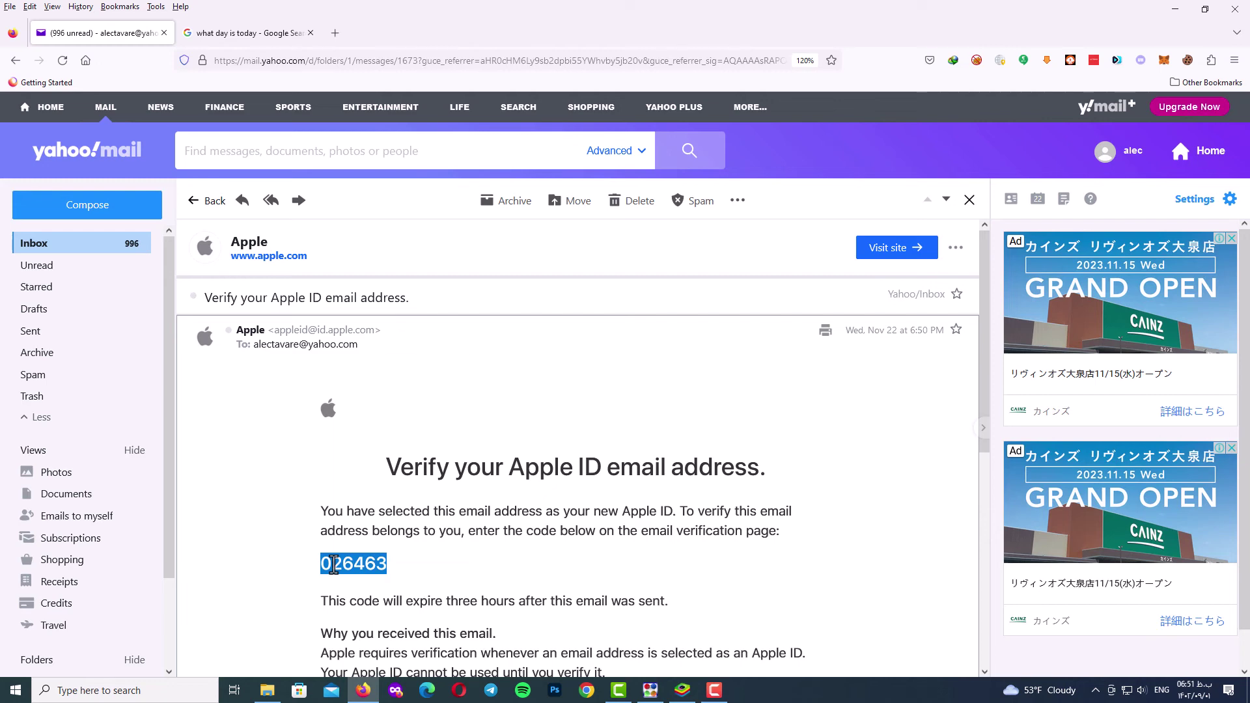
pyautogui.rightClick(333, 564)
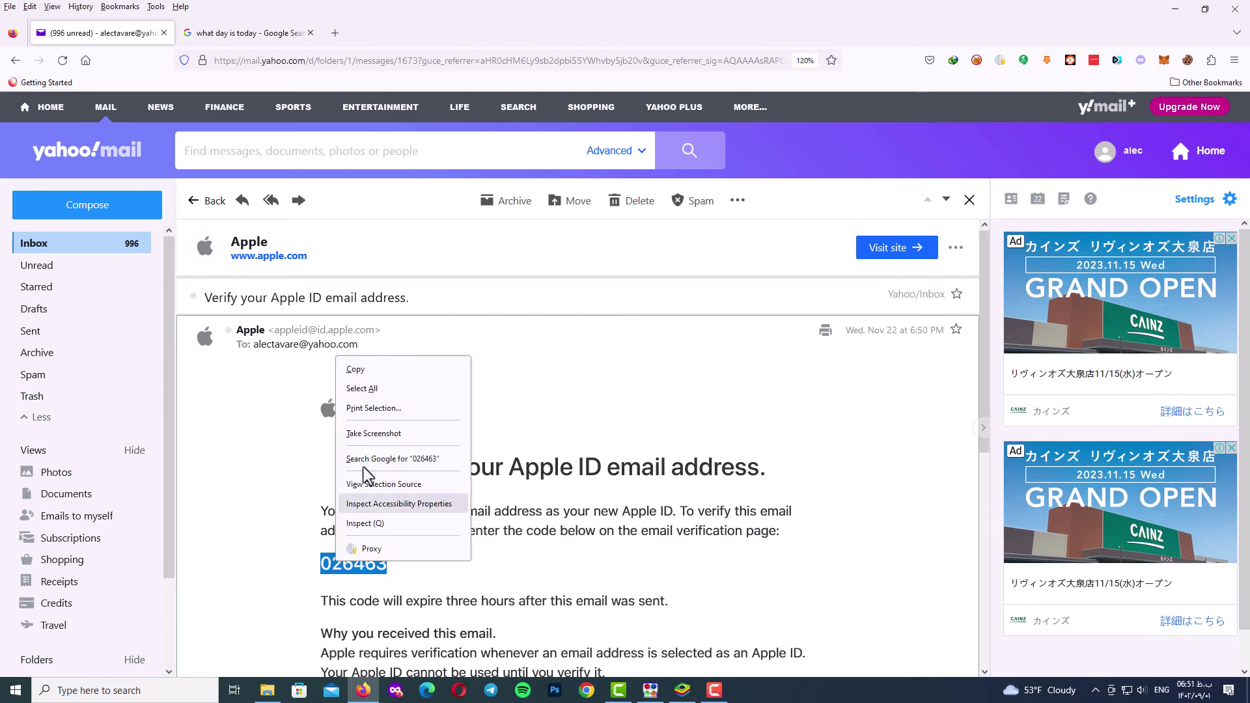
pyautogui.click(363, 370)
pyautogui.click(269, 33)
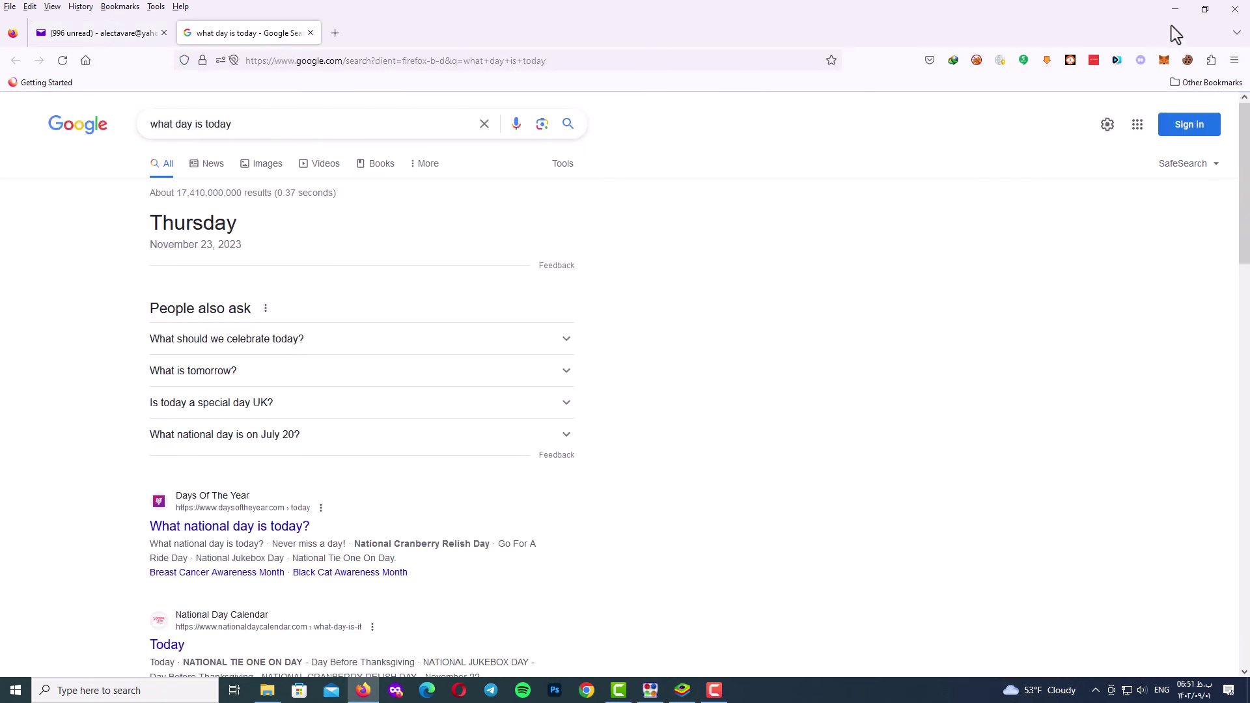
# Restore Firefox to a smaller, taller window and move it toward the upper right
pyautogui.click(1205, 9)
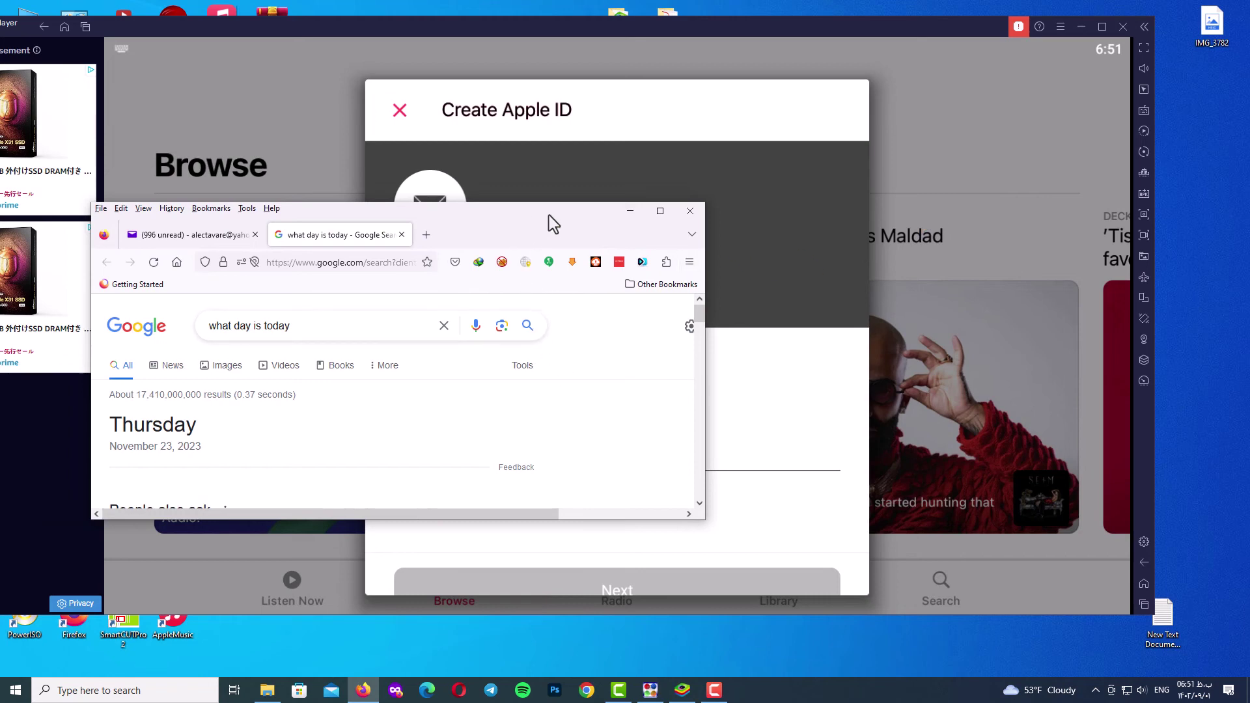
pyautogui.moveTo(647, 521); pyautogui.dragTo(642, 619)
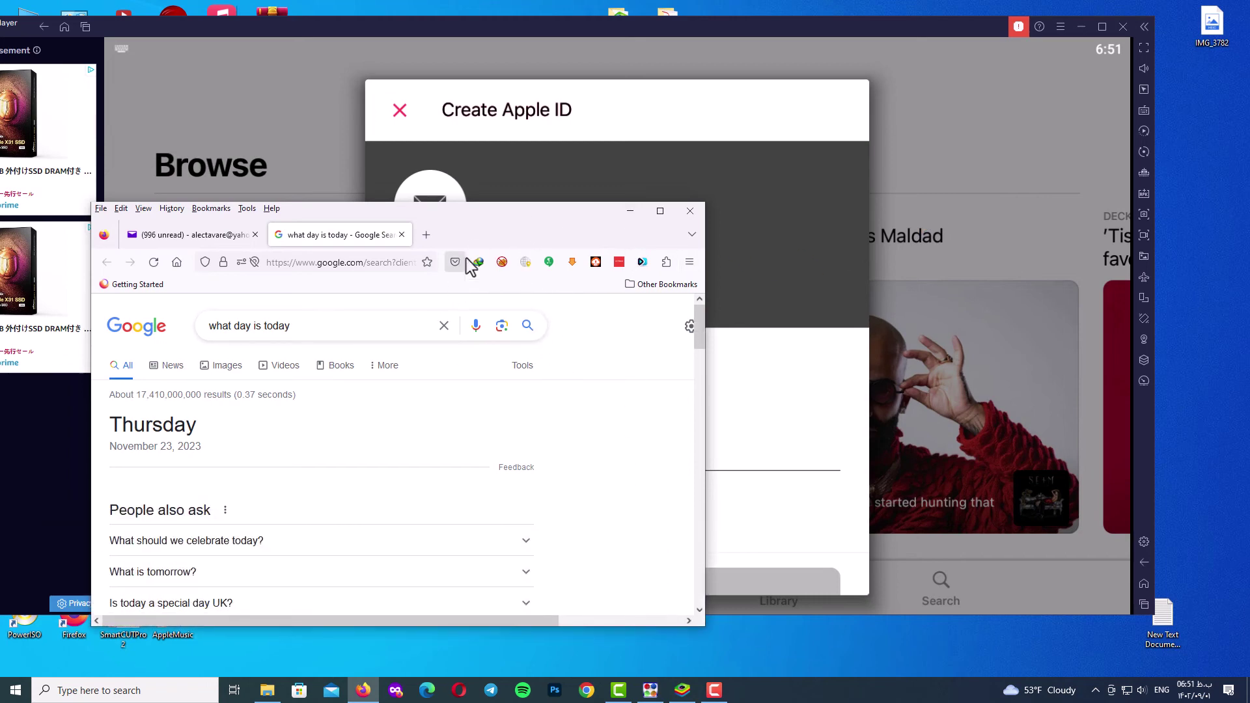
pyautogui.moveTo(485, 223); pyautogui.dragTo(1247, 124)
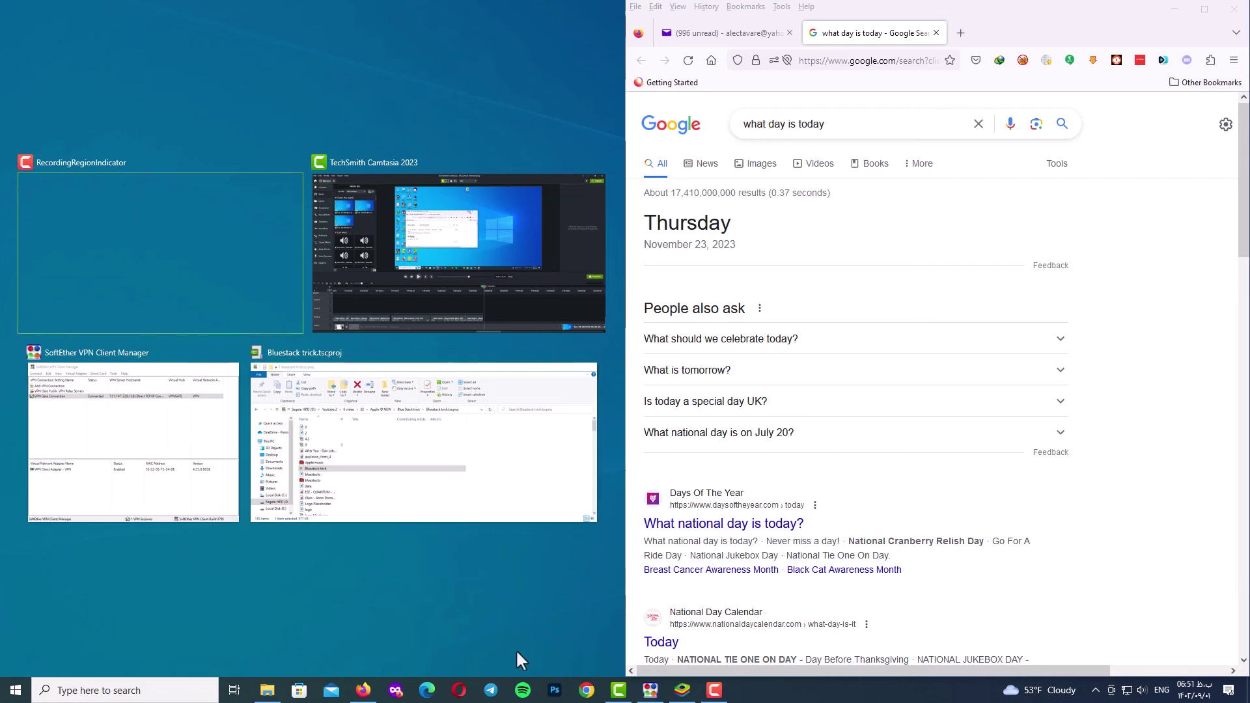
# Move the BlueStacks window to the left with a taller Firefox window on the right
pyautogui.click(682, 690)
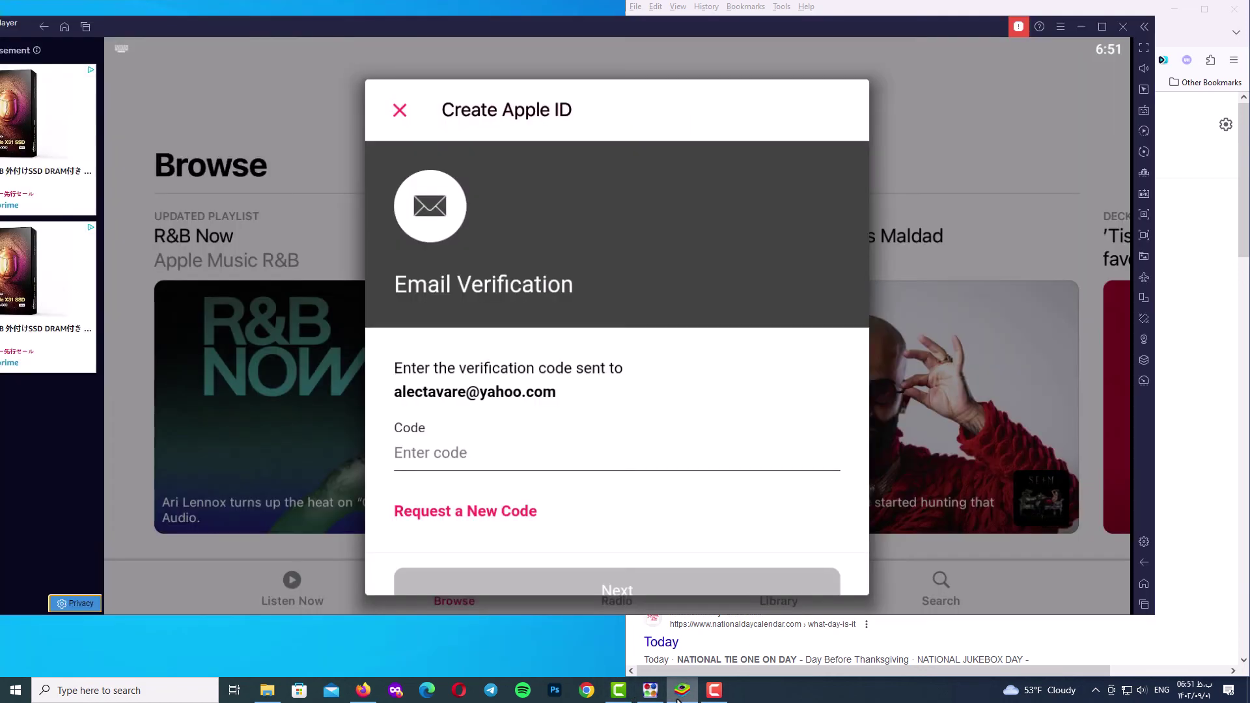
pyautogui.click(1242, 195)
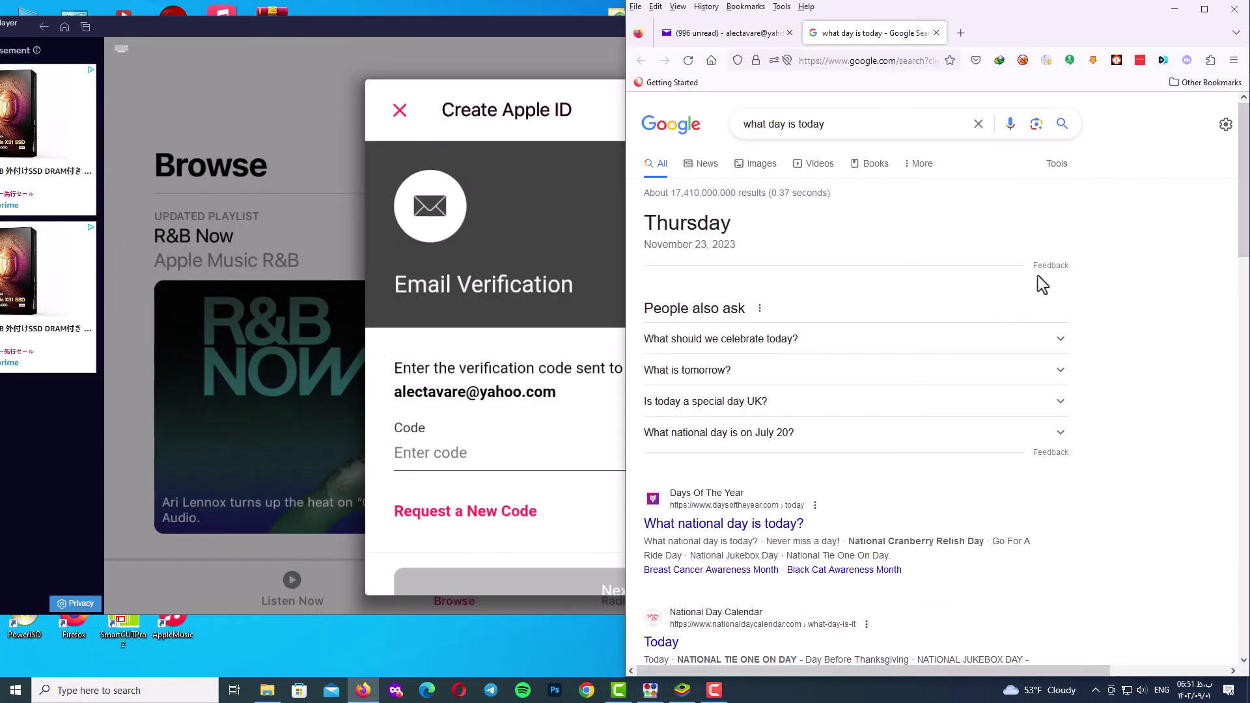
pyautogui.click(526, 20)
pyautogui.moveTo(526, 20); pyautogui.dragTo(274, 59)
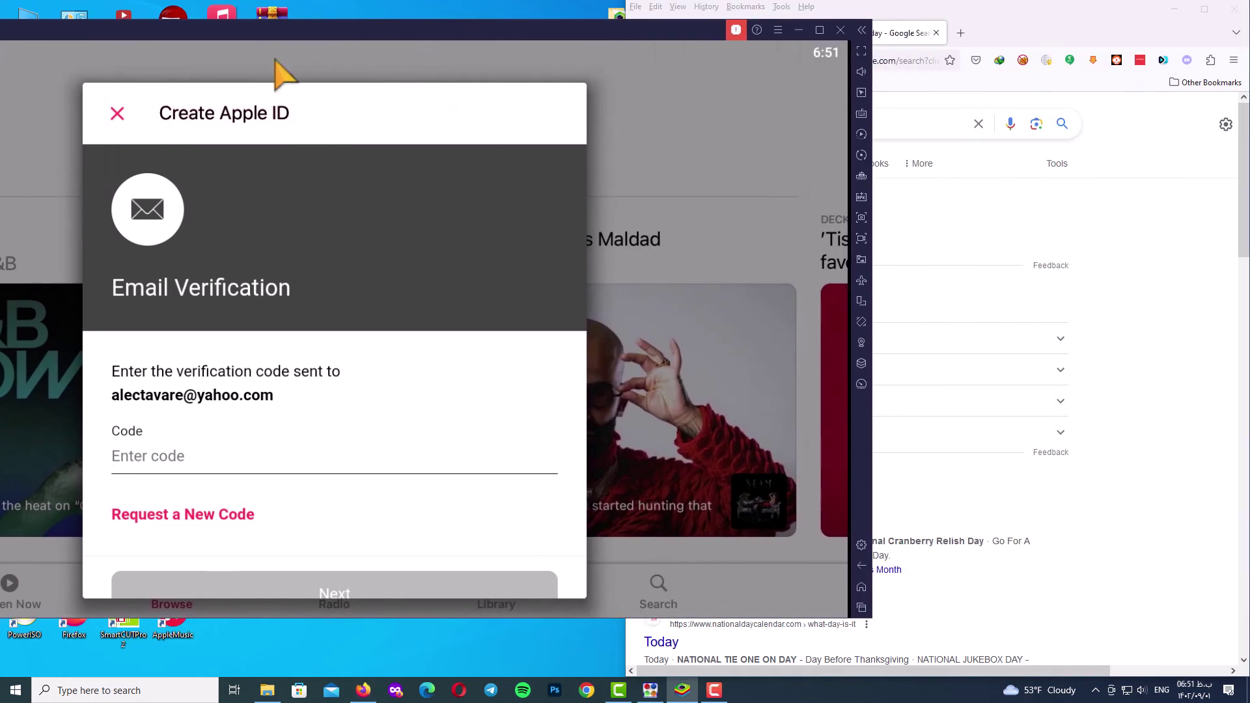
pyautogui.click(1015, 11)
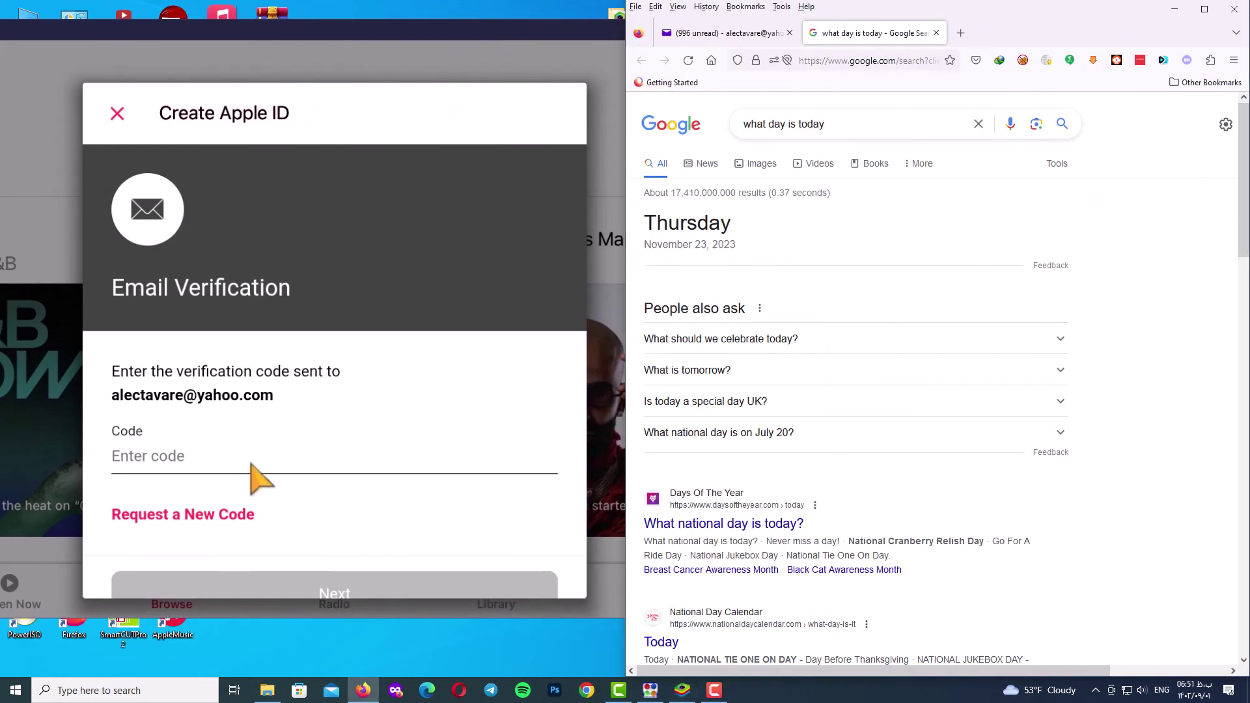
pyautogui.click(155, 469)
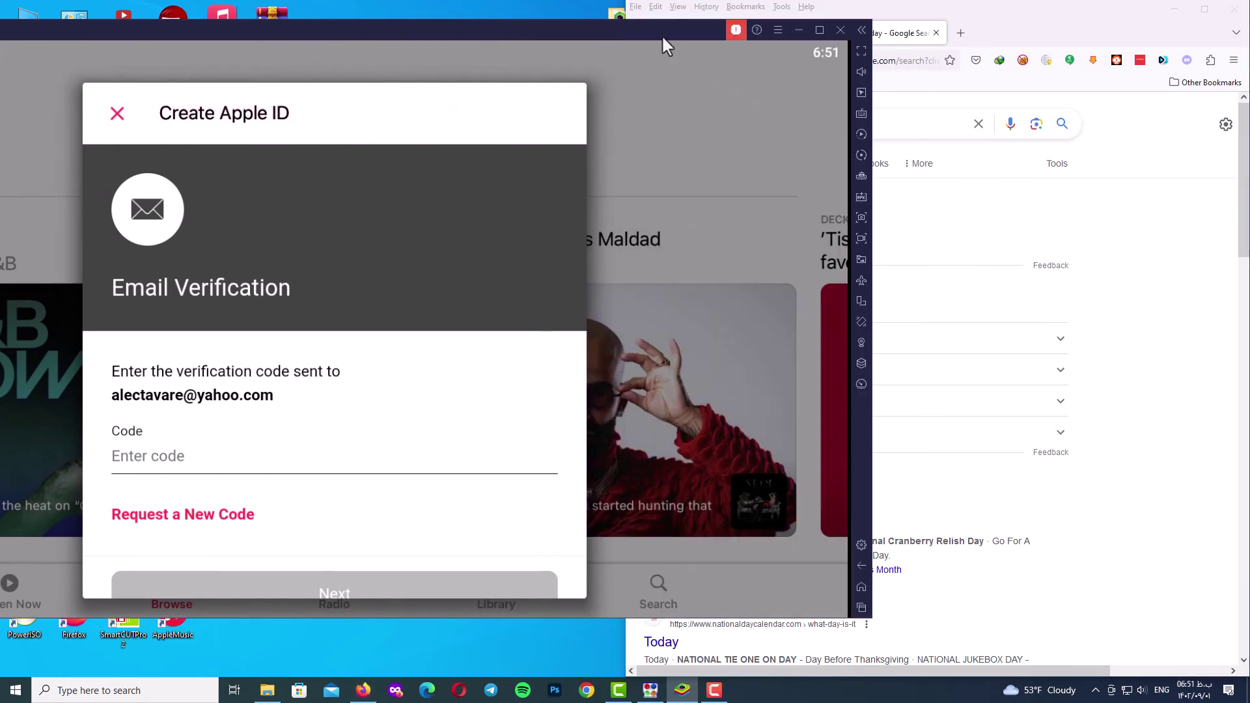
pyautogui.moveTo(662, 38); pyautogui.dragTo(578, 18)
pyautogui.moveTo(897, 13); pyautogui.dragTo(1052, 39)
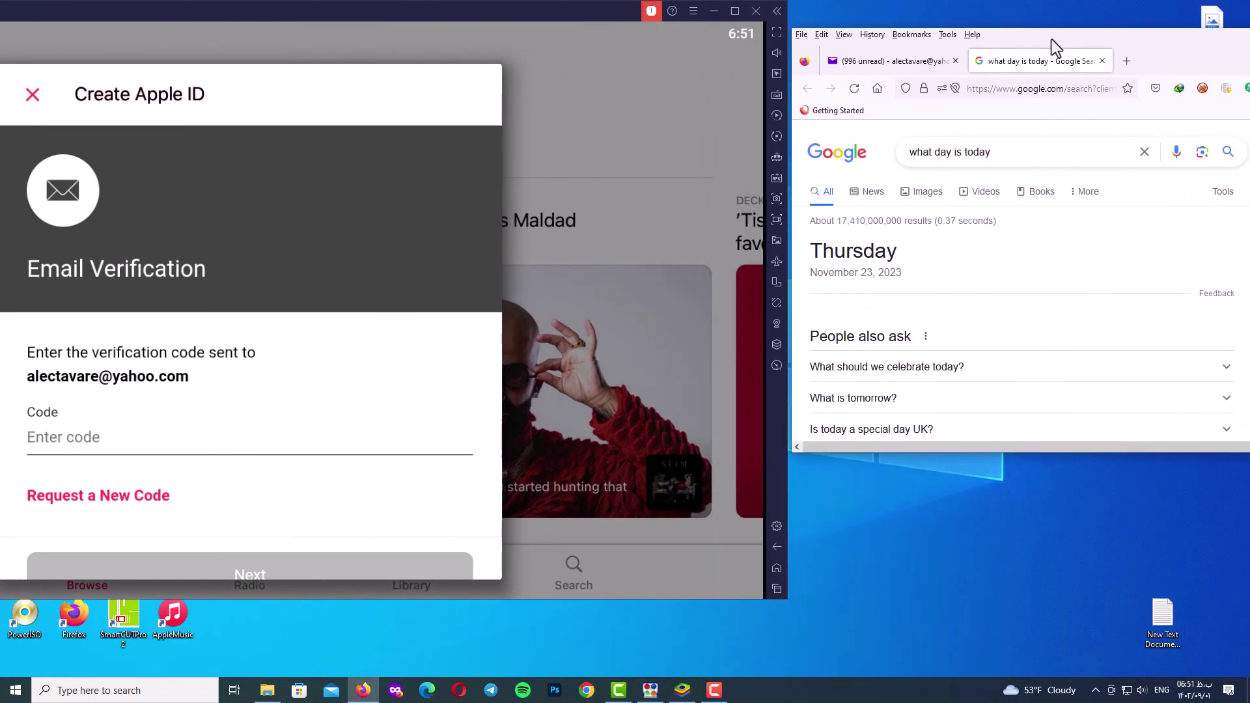
pyautogui.moveTo(899, 454); pyautogui.dragTo(902, 657)
# Paste the copied verification code into the Code field and submit it
pyautogui.click(64, 438)
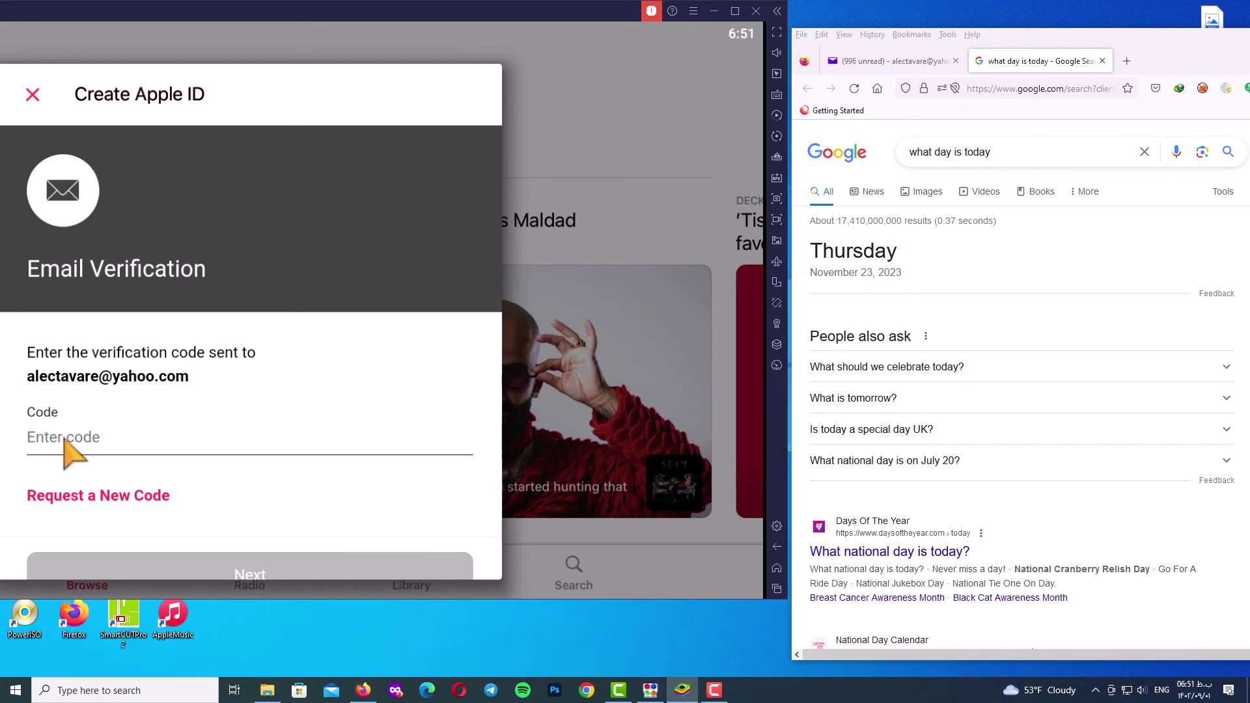
pyautogui.hotkey('ctrl', 'v')
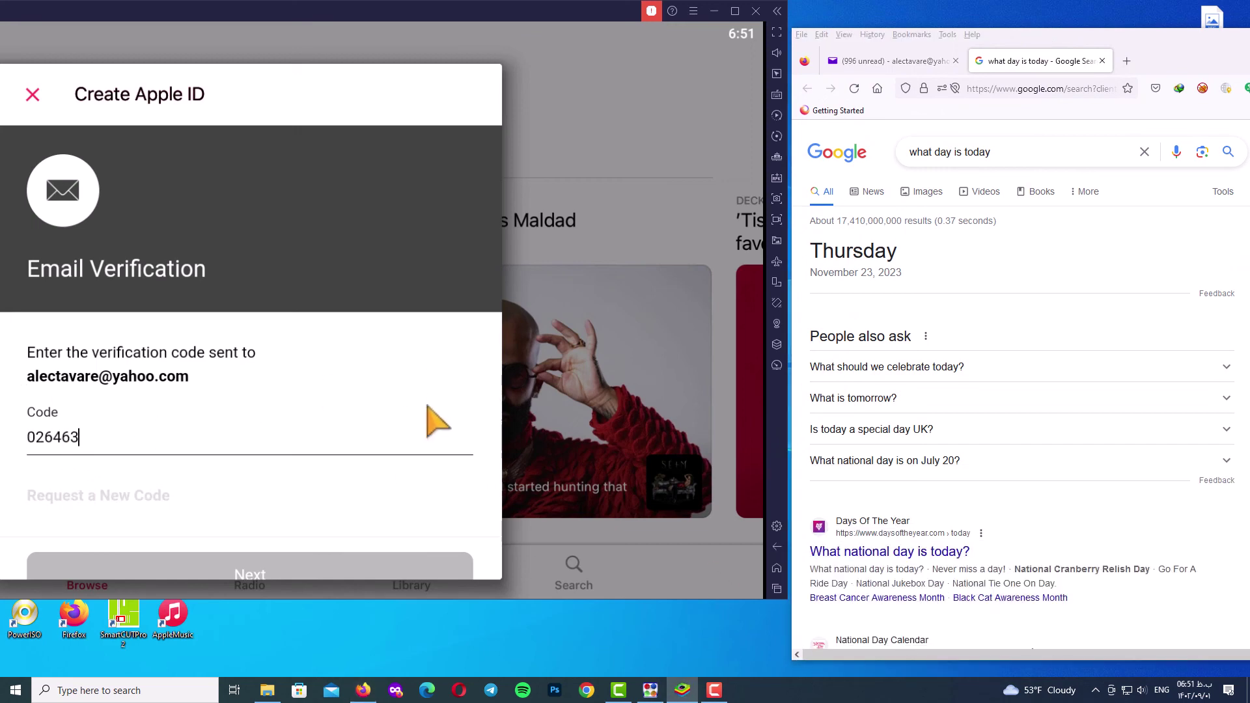
pyautogui.scroll(-1, 435, 420)
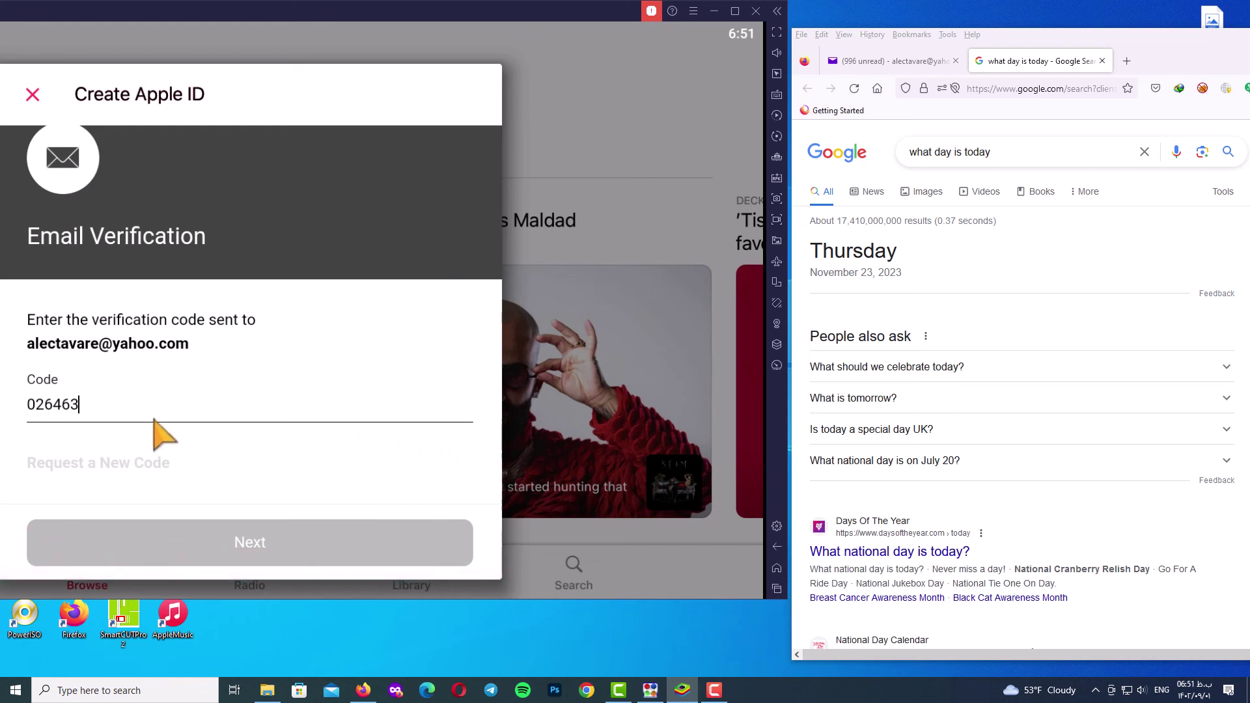
pyautogui.click(78, 424)
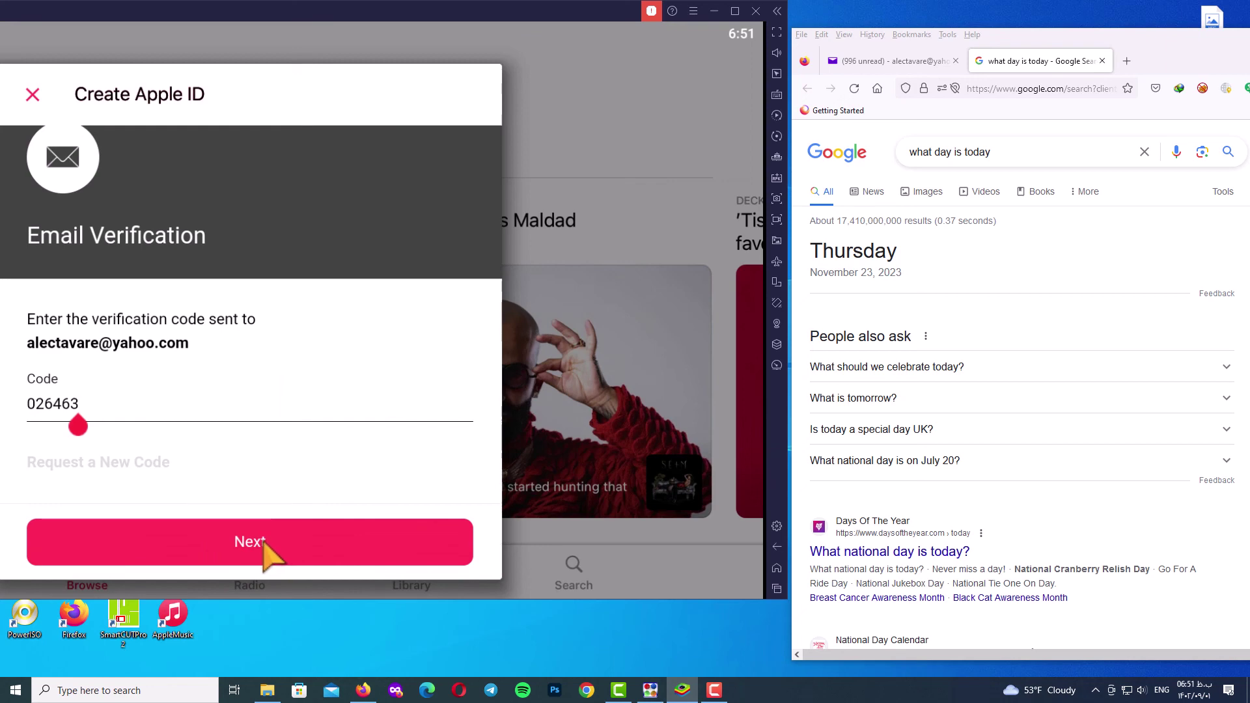
pyautogui.click(265, 550)
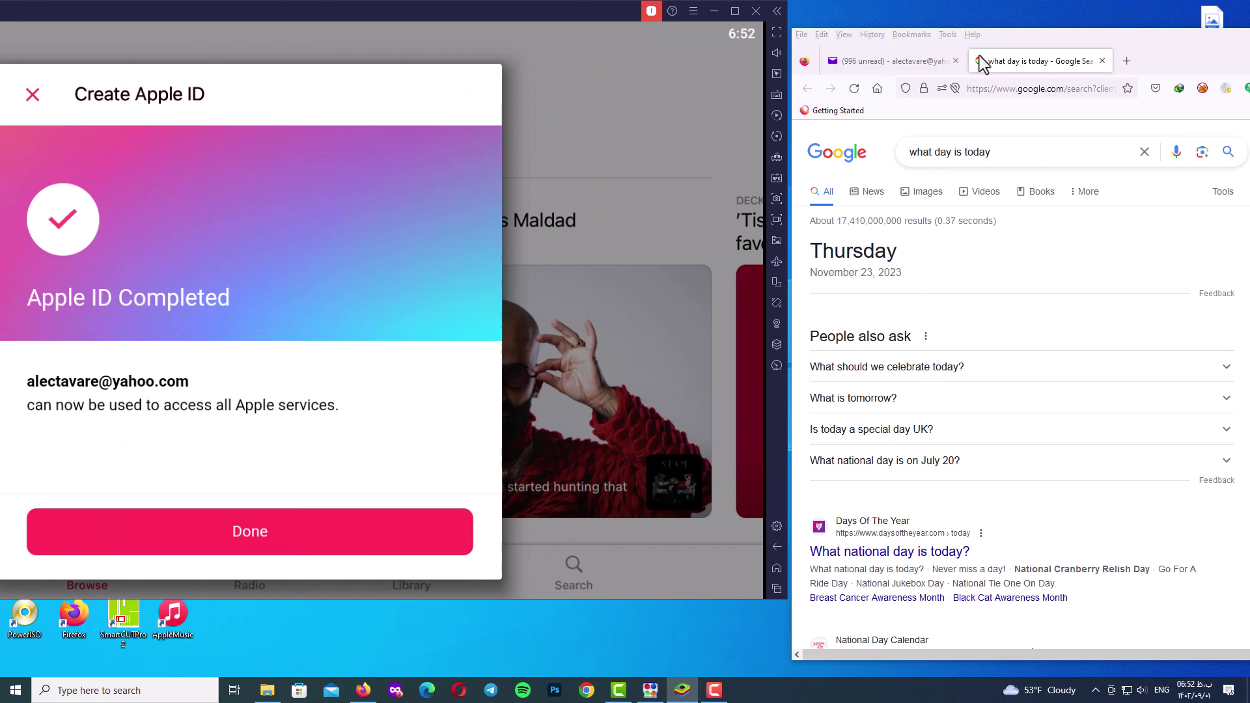
# Minimize Firefox and centre the BlueStacks window on the desktop
pyautogui.moveTo(993, 37); pyautogui.dragTo(701, 99)
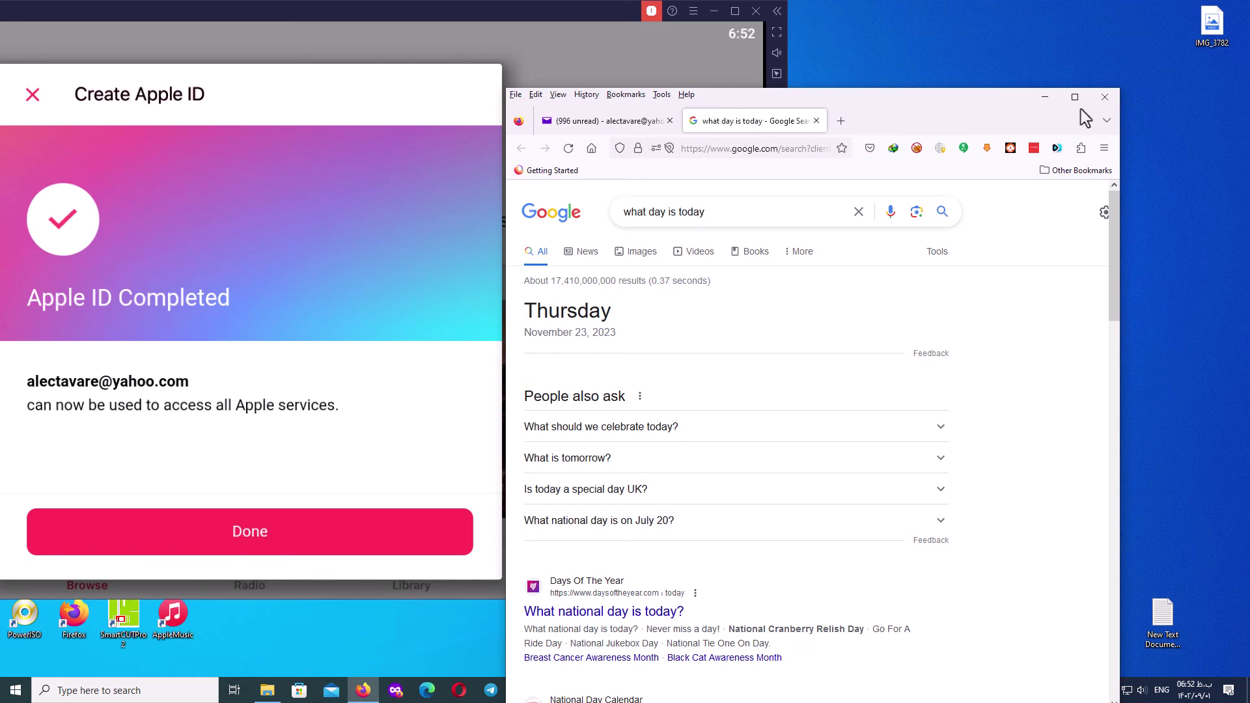
pyautogui.click(1044, 98)
pyautogui.moveTo(593, 15); pyautogui.dragTo(945, 24)
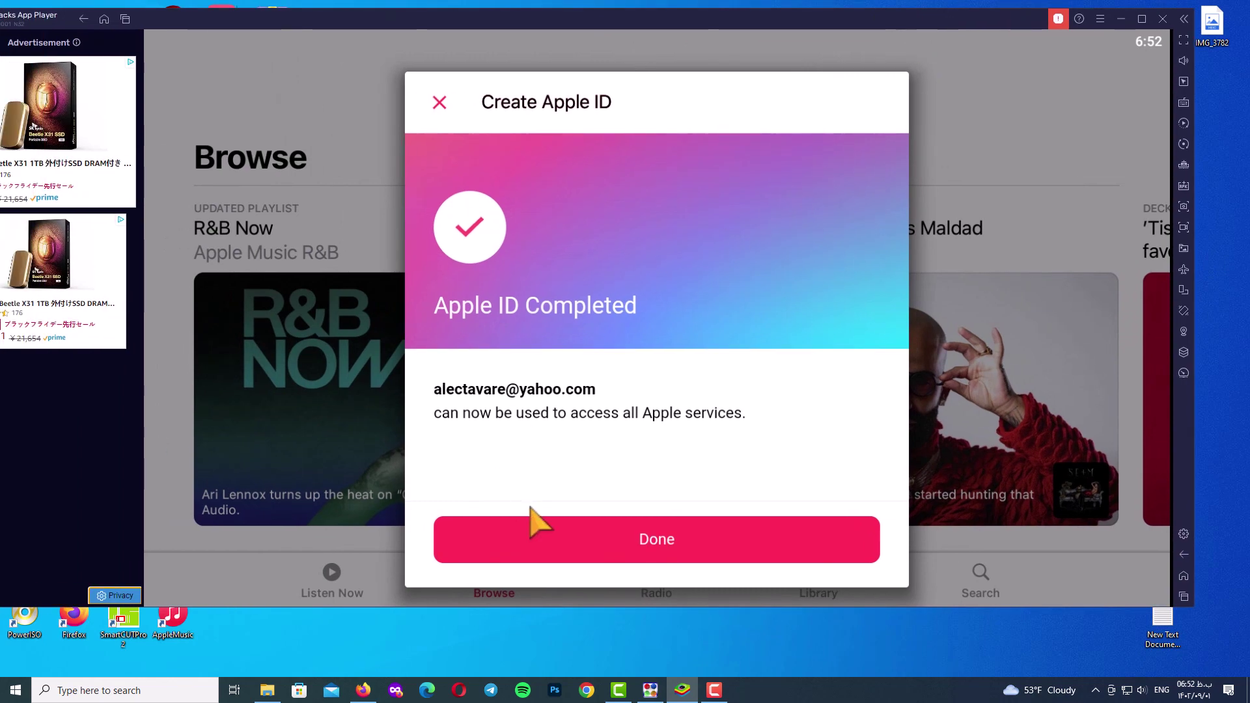